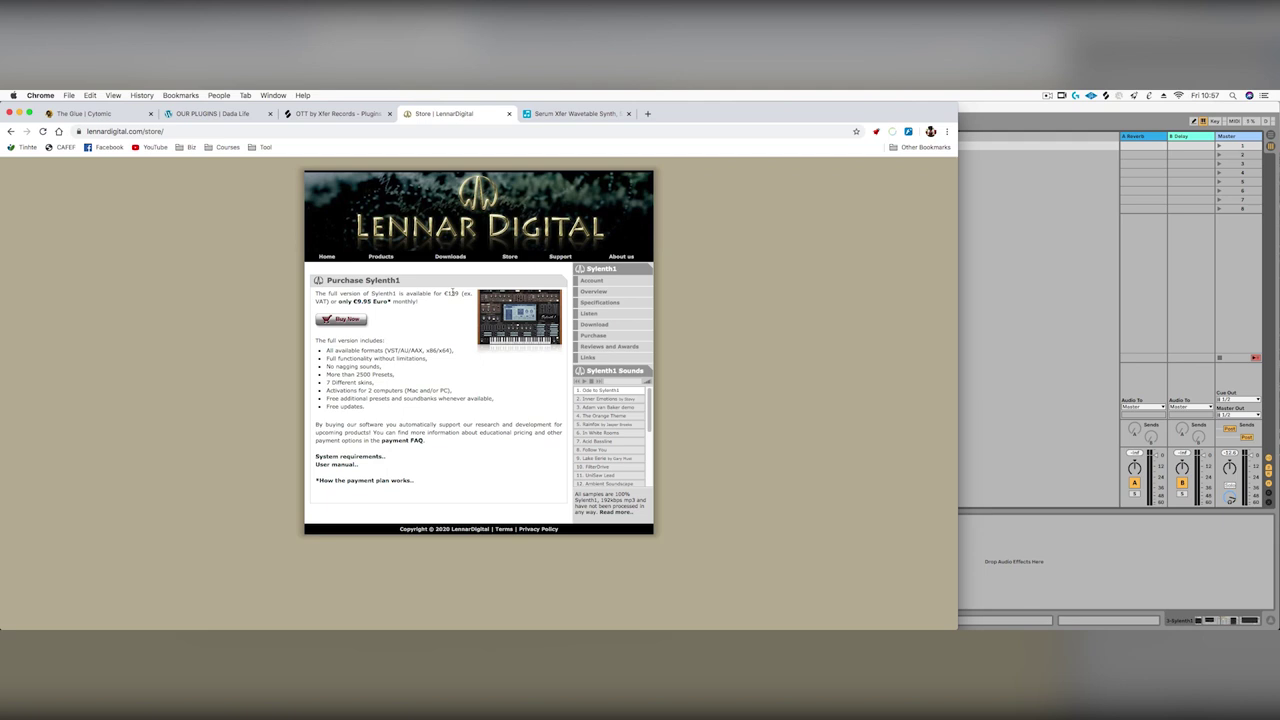
Step: Switch to Ableton Live and shorten the release of the filter envelope in the Analog track's synth
key("shift+super+2")
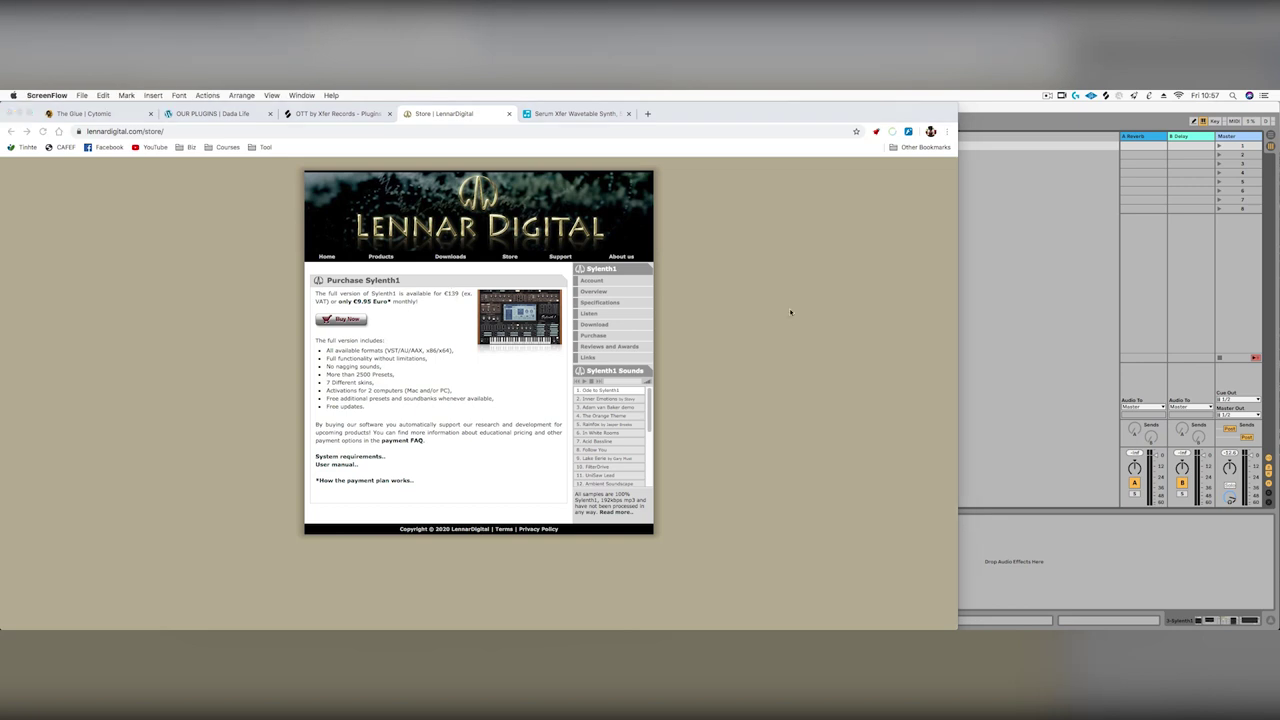
left_click(966, 274)
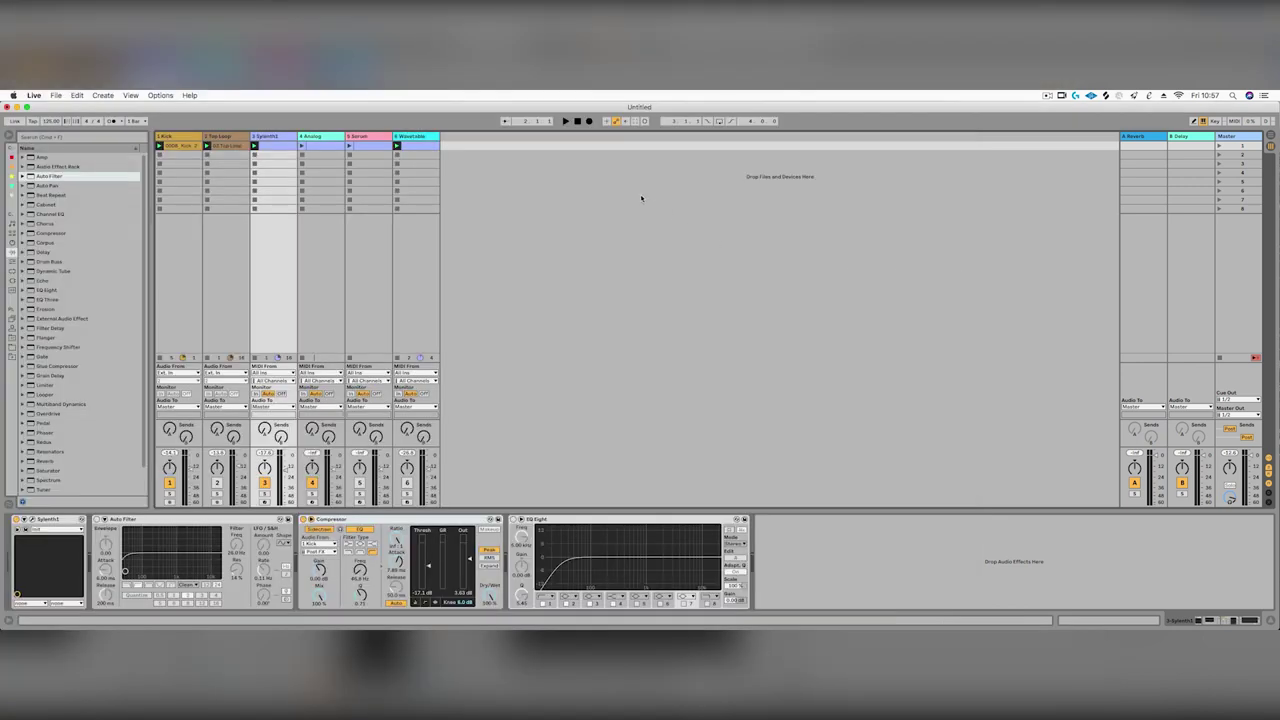
left_click(317, 140)
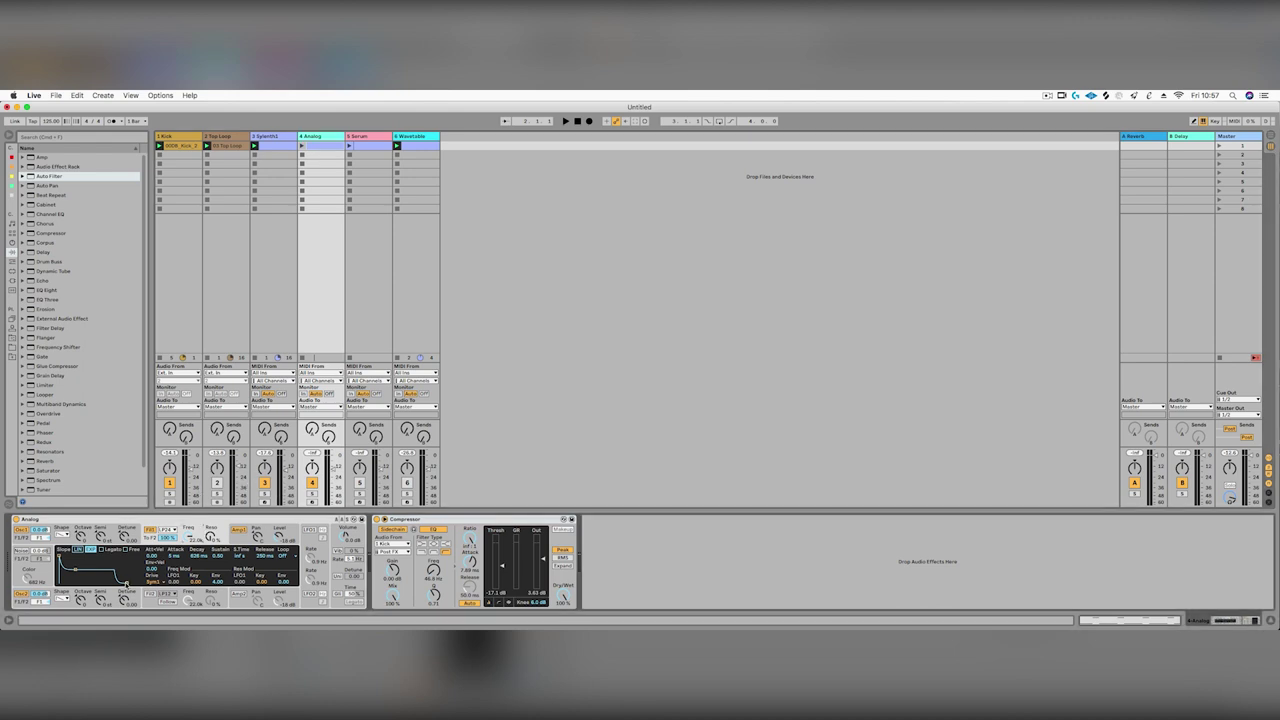
left_click_drag(126, 584, 114, 584)
Step: Open the Sylenth1 plug-in window, turn off the Analog track, and play the Sylenth1 clip
left_click(278, 141)
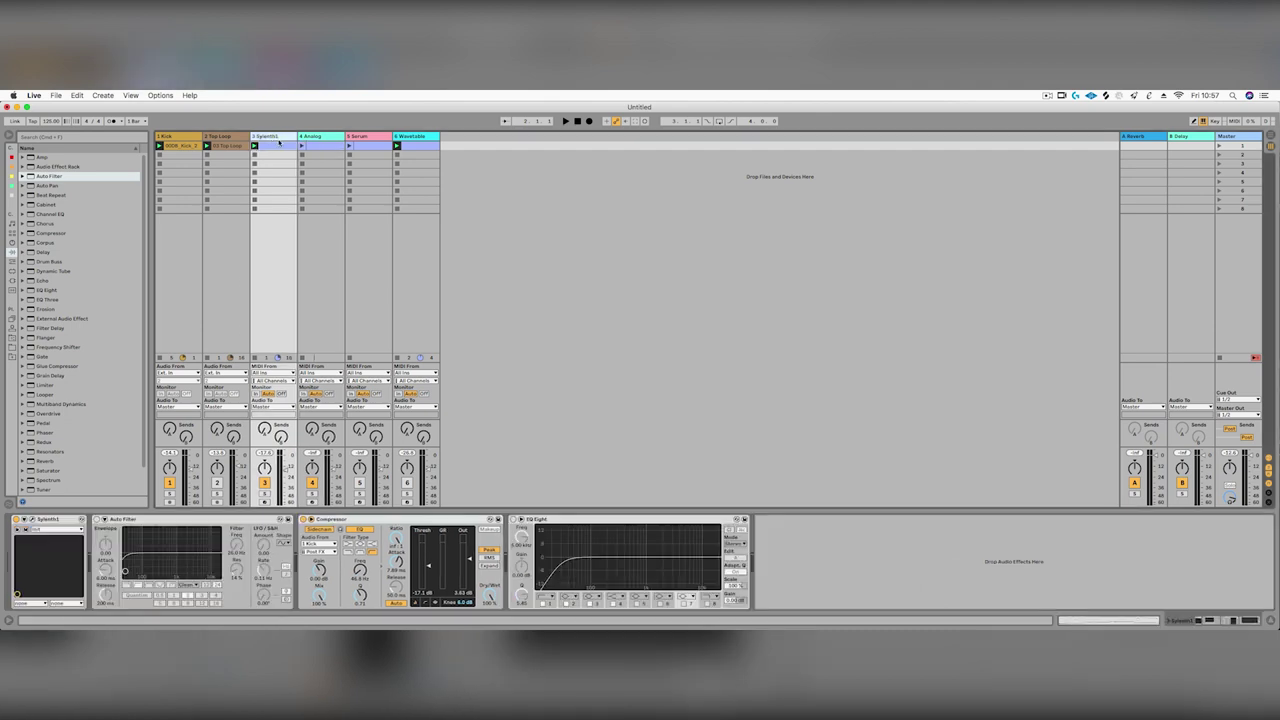
left_click(33, 520)
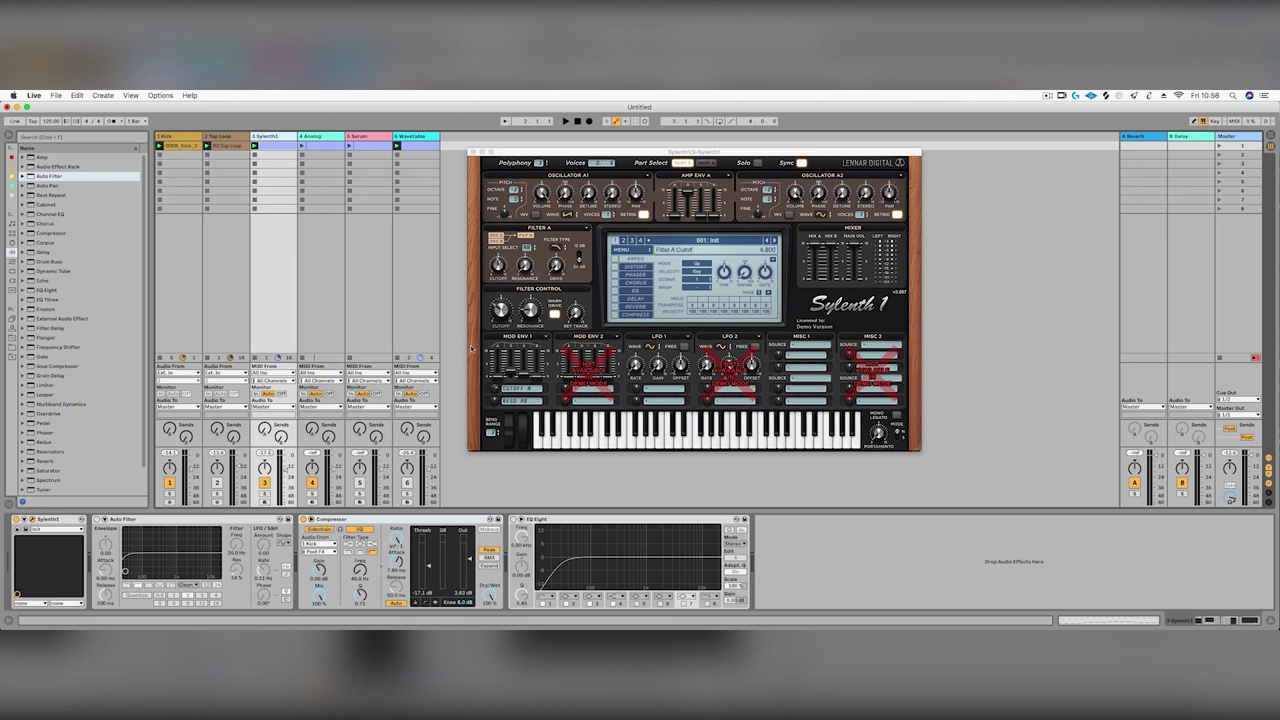
left_click(312, 483)
key("space")
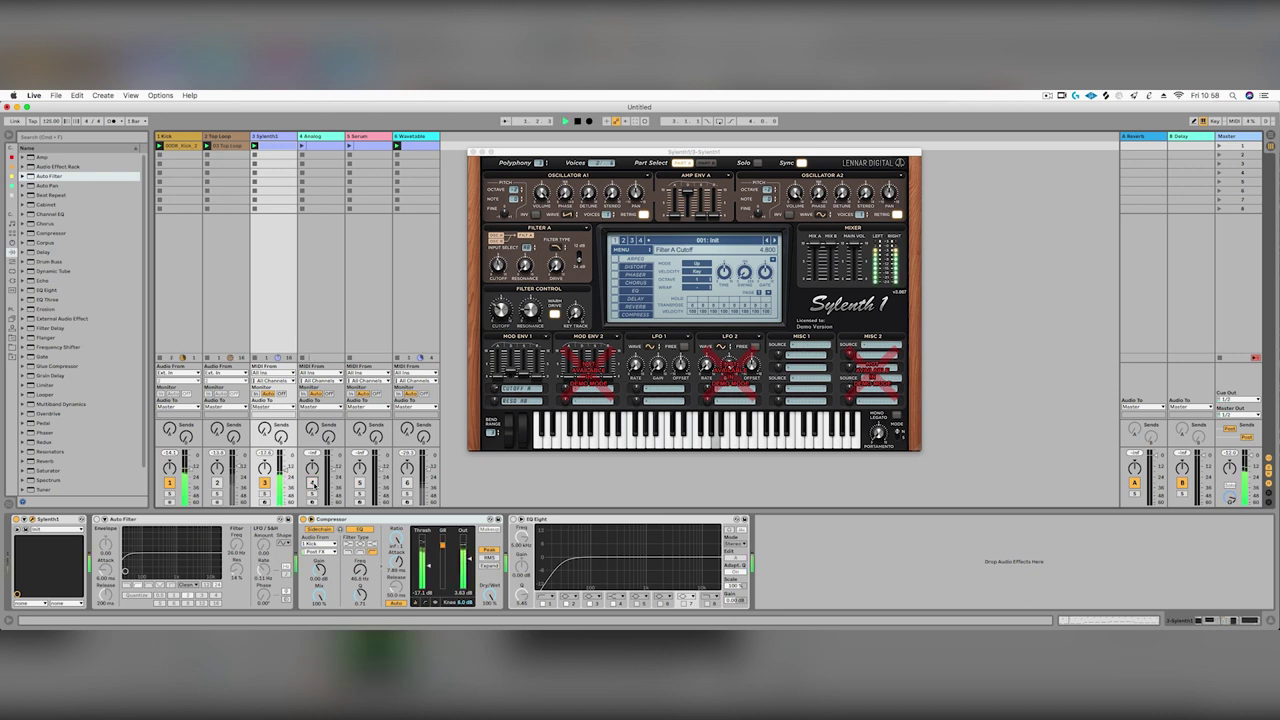
double_click(284, 149)
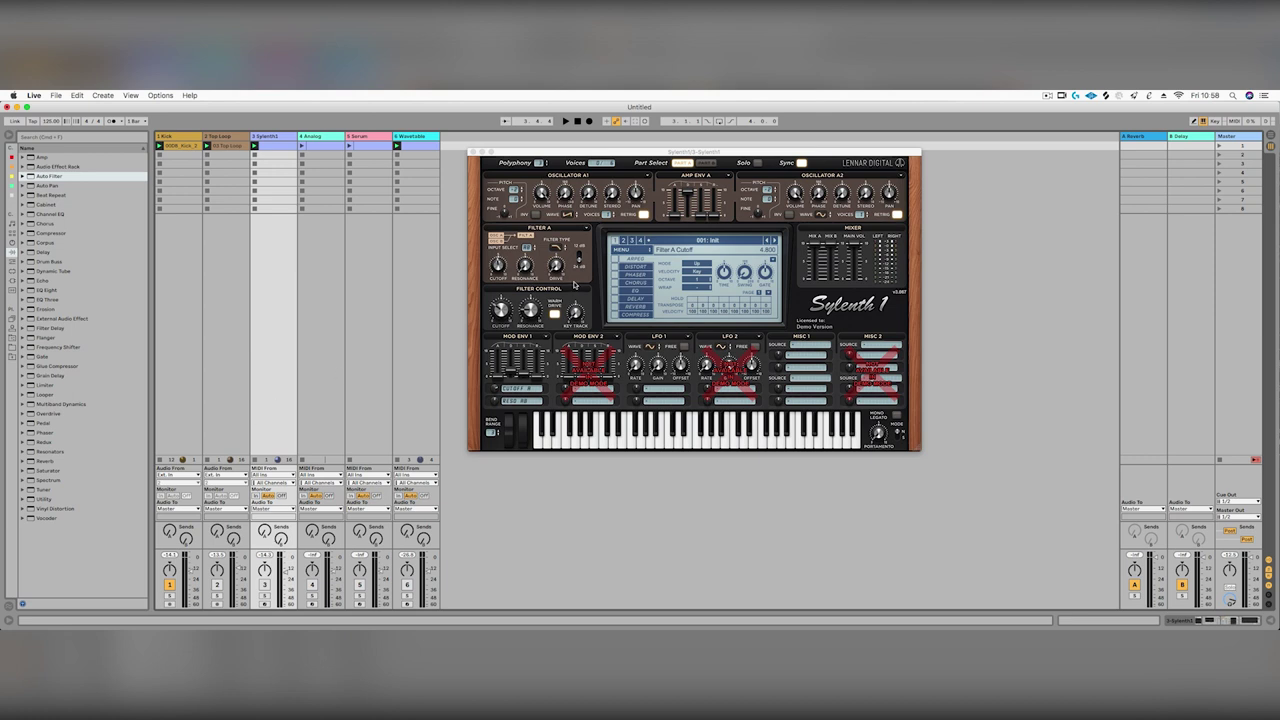
Step: Look over Sylenth1's preset list, keep 001: Init, and move the plug-in window clear of the tracks
left_click(681, 244)
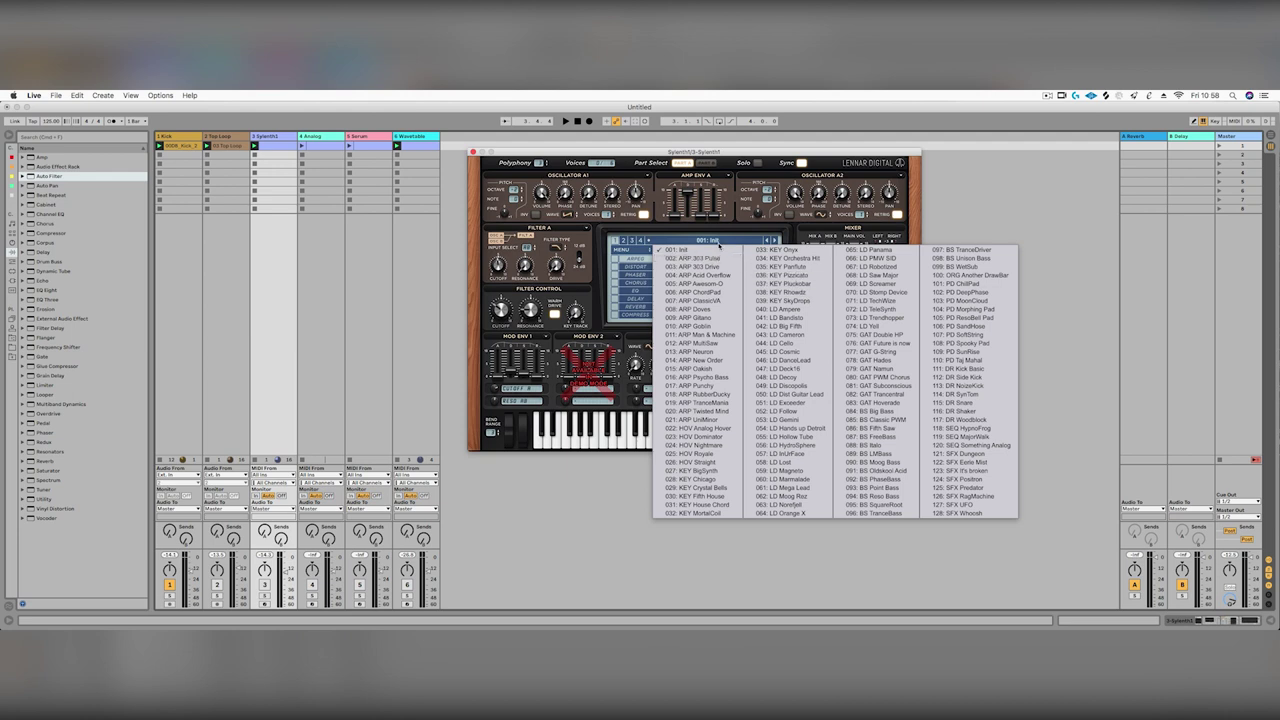
left_click(719, 243)
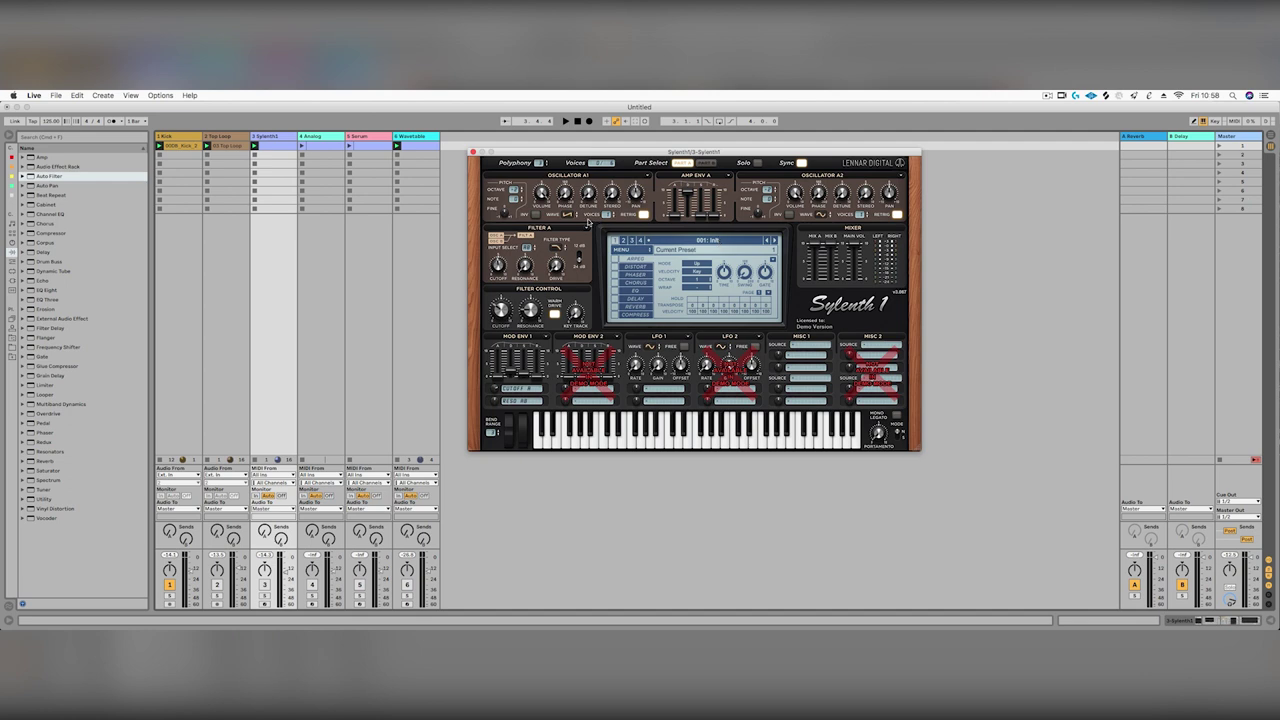
left_click_drag(585, 153, 780, 142)
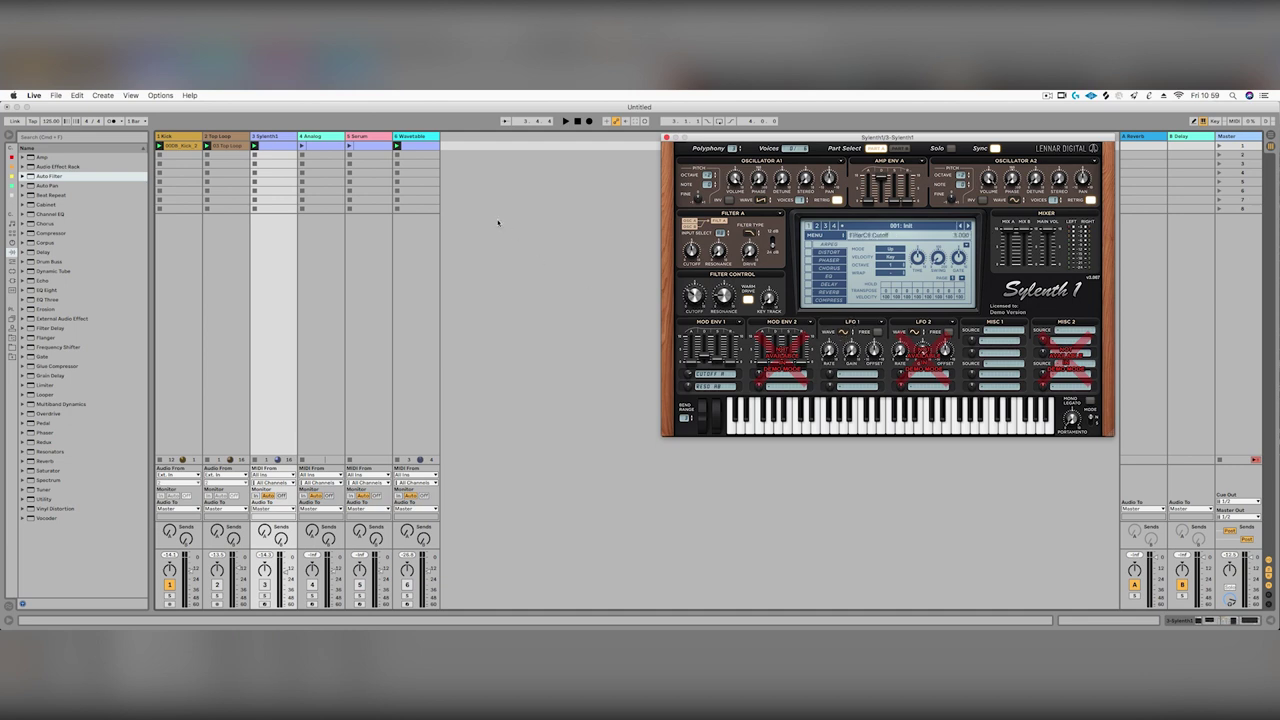
Step: Show the Analog track's devices and listen to the Sylenth1 track soloed
left_click(305, 201)
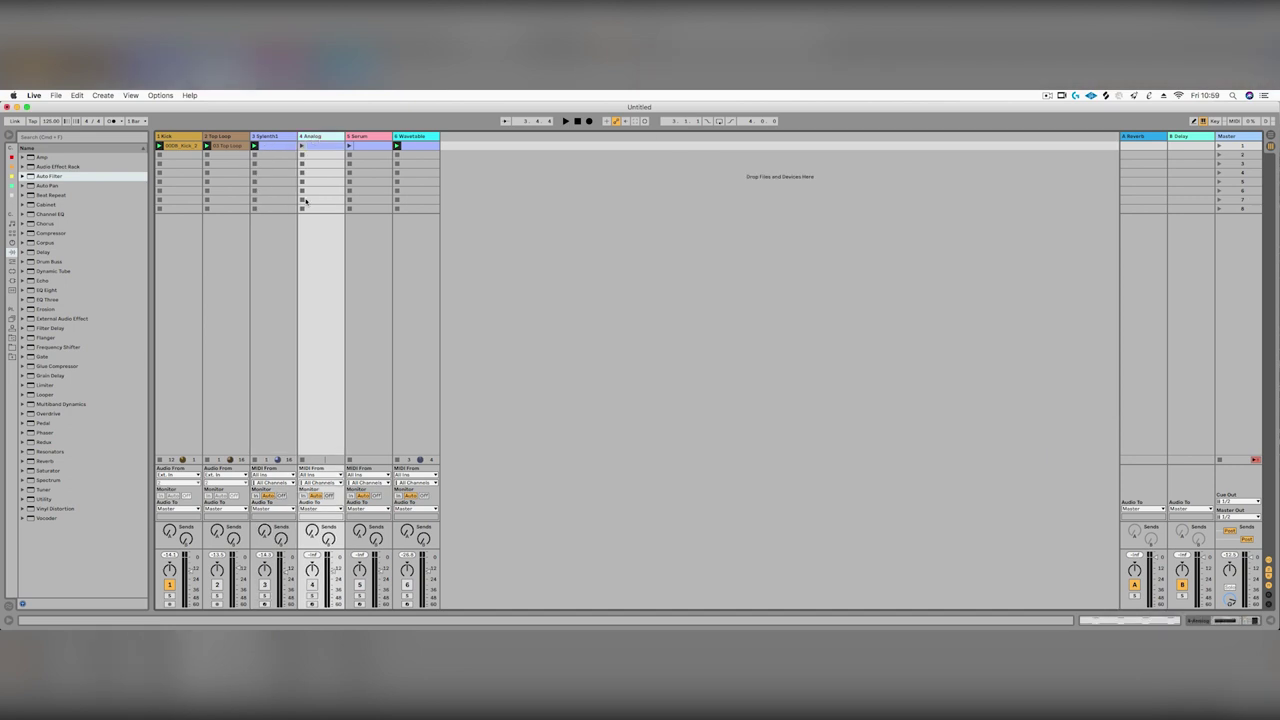
double_click(321, 137)
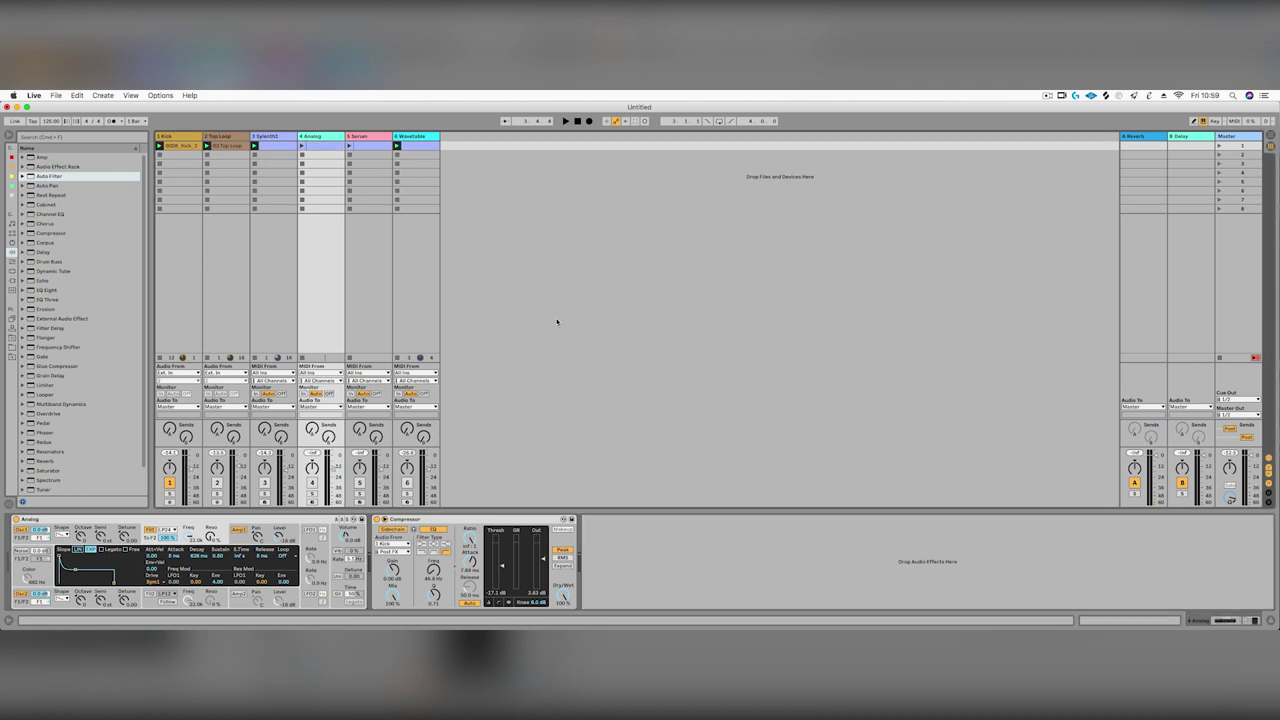
left_click(264, 494)
key("space")
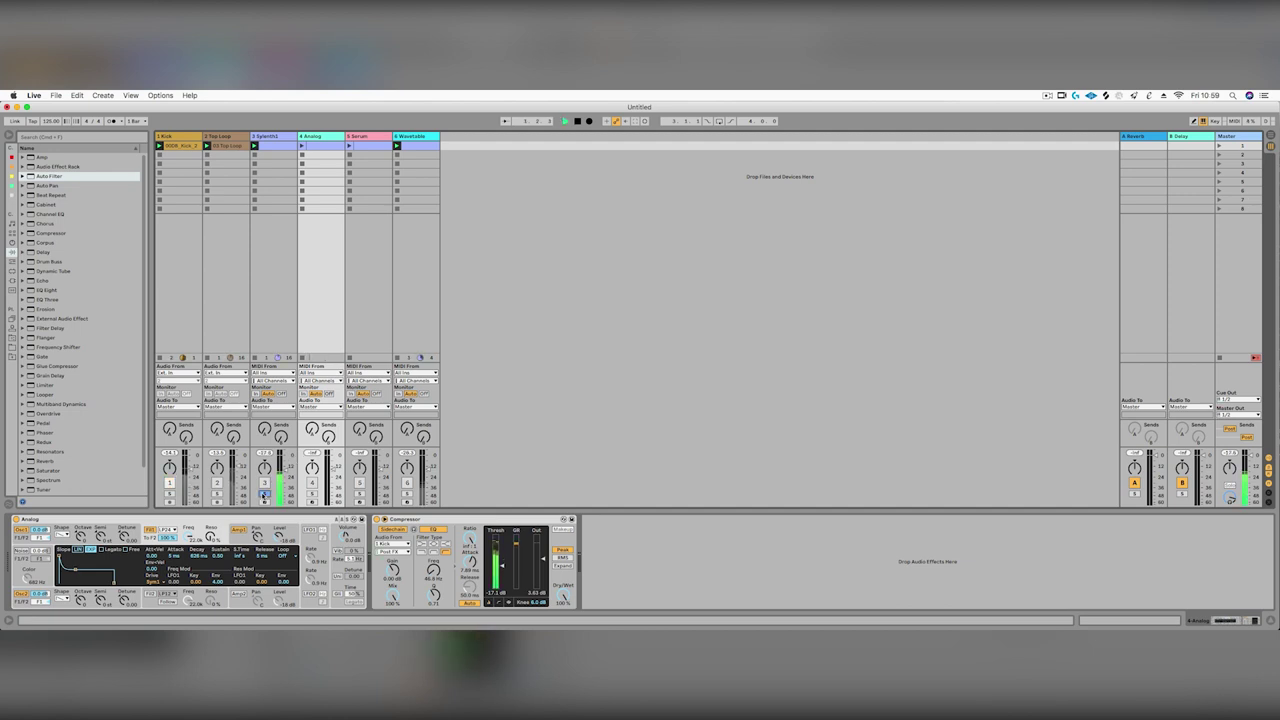
key("space")
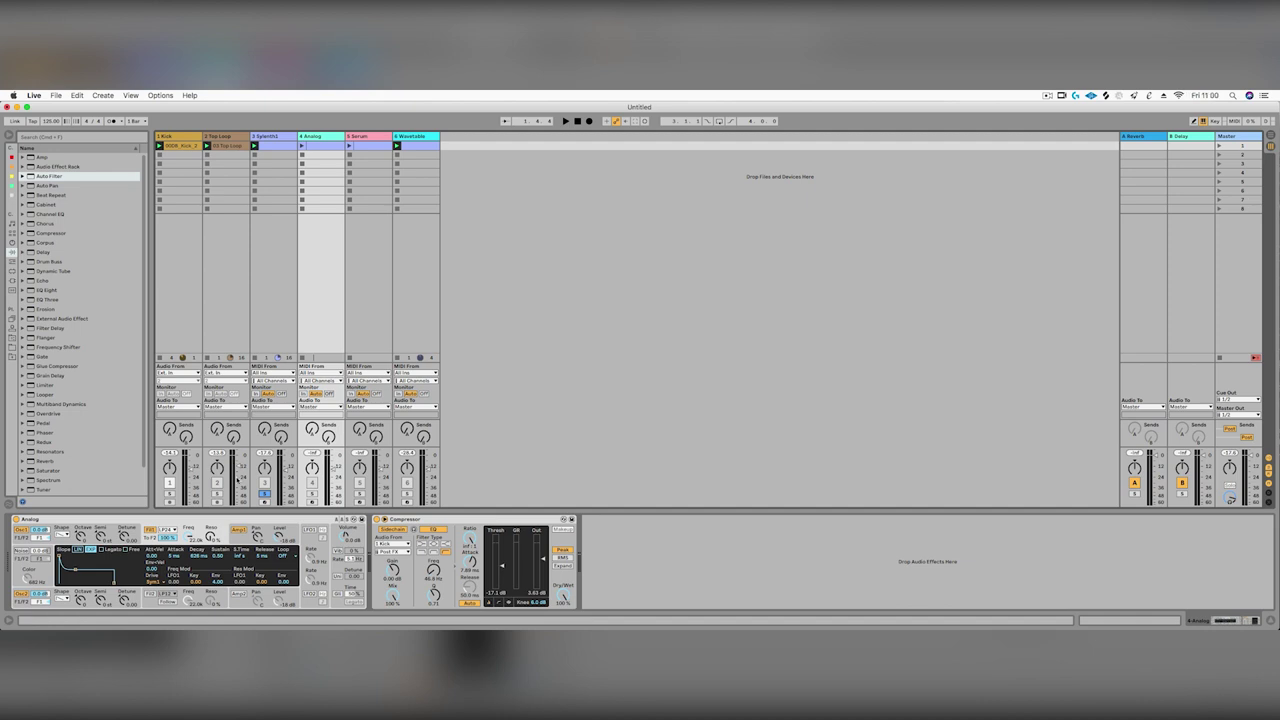
Step: Unsolo the Sylenth1 track, turn on Sylenth1 and Top Loop, play them together, and check the notes of the Sylenth1 clip
left_click(265, 493)
left_click(265, 483)
left_click(217, 483)
key("space")
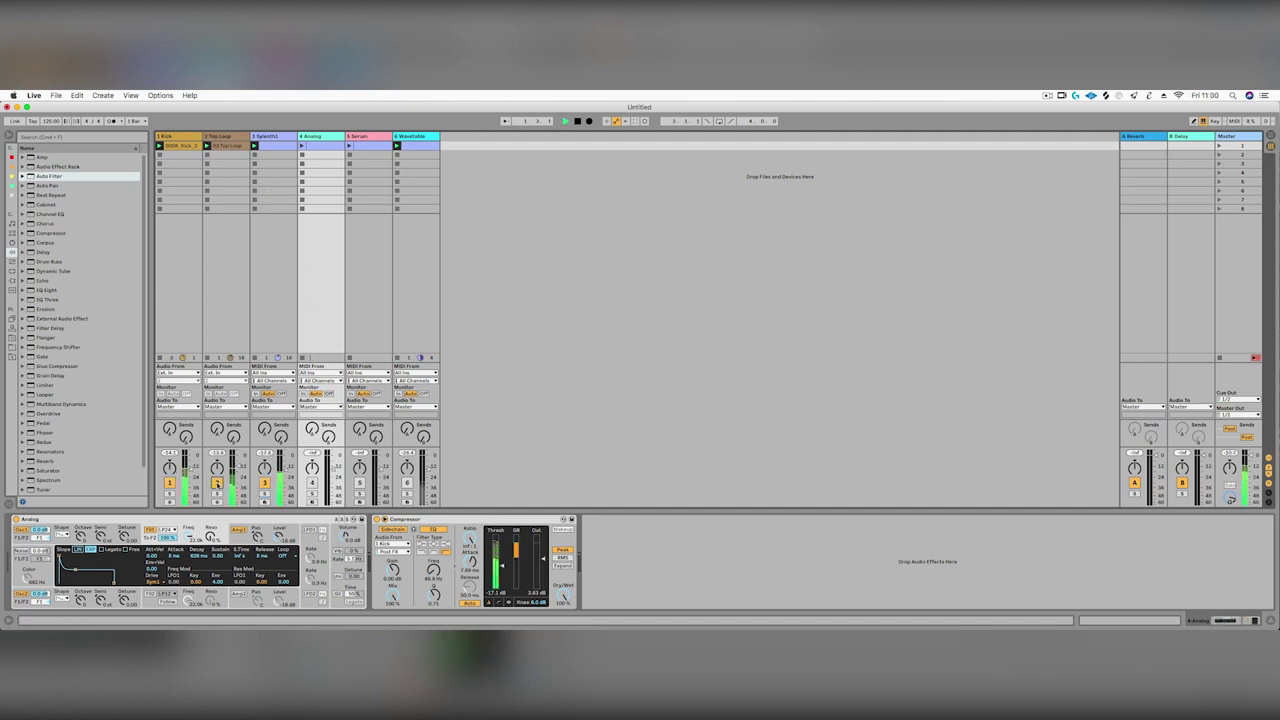
double_click(275, 148)
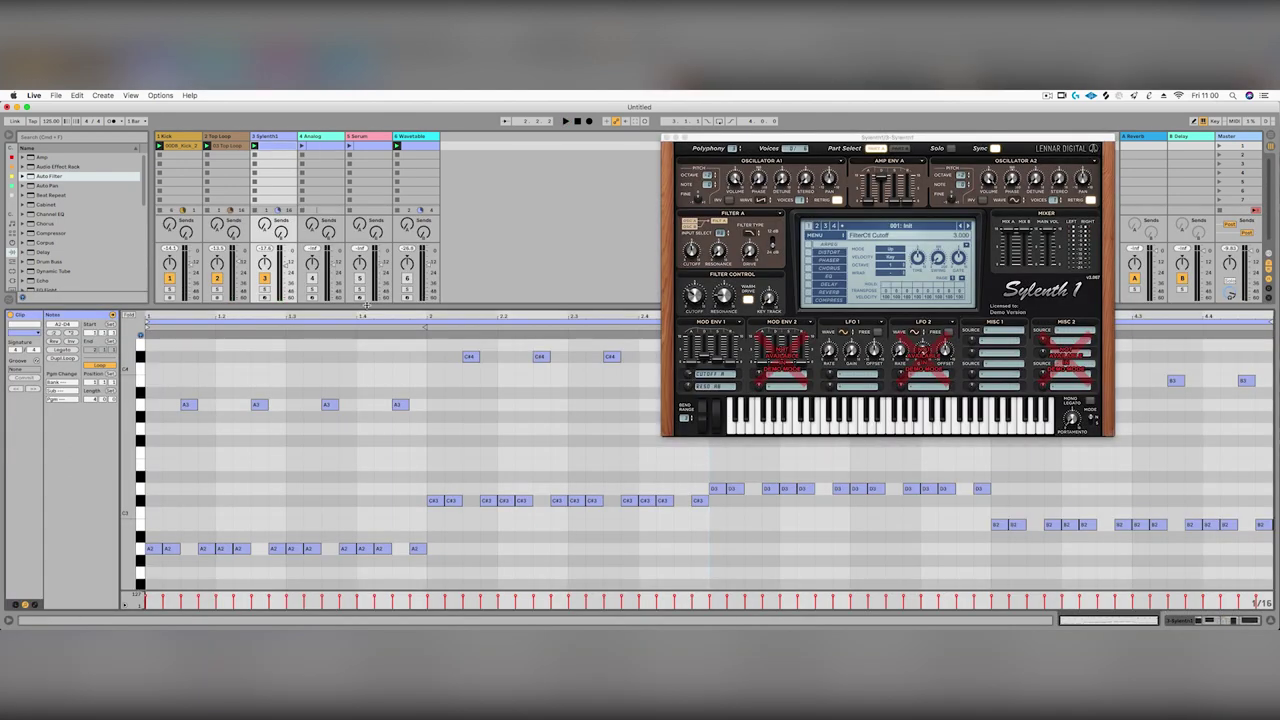
key("super+alt+l")
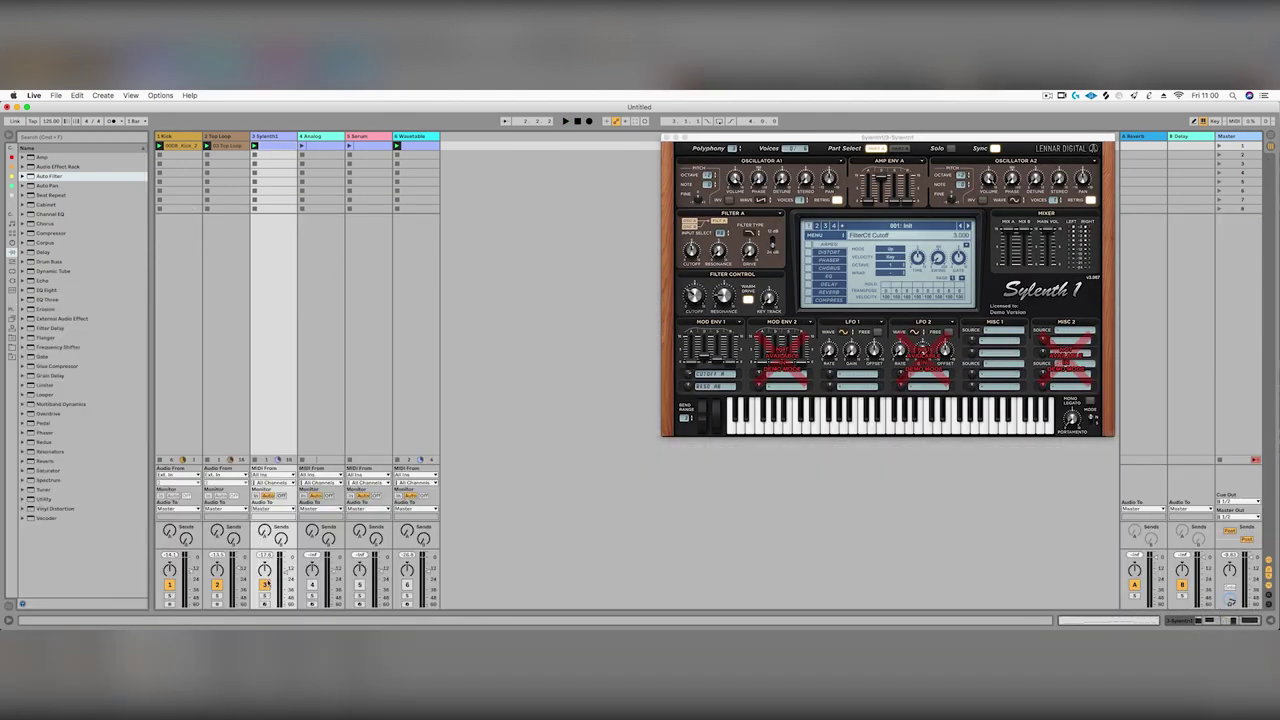
Step: Turn off the Sylenth1 track, turn on the Analog track, and play its clip with the synth's devices shown
left_click(265, 585)
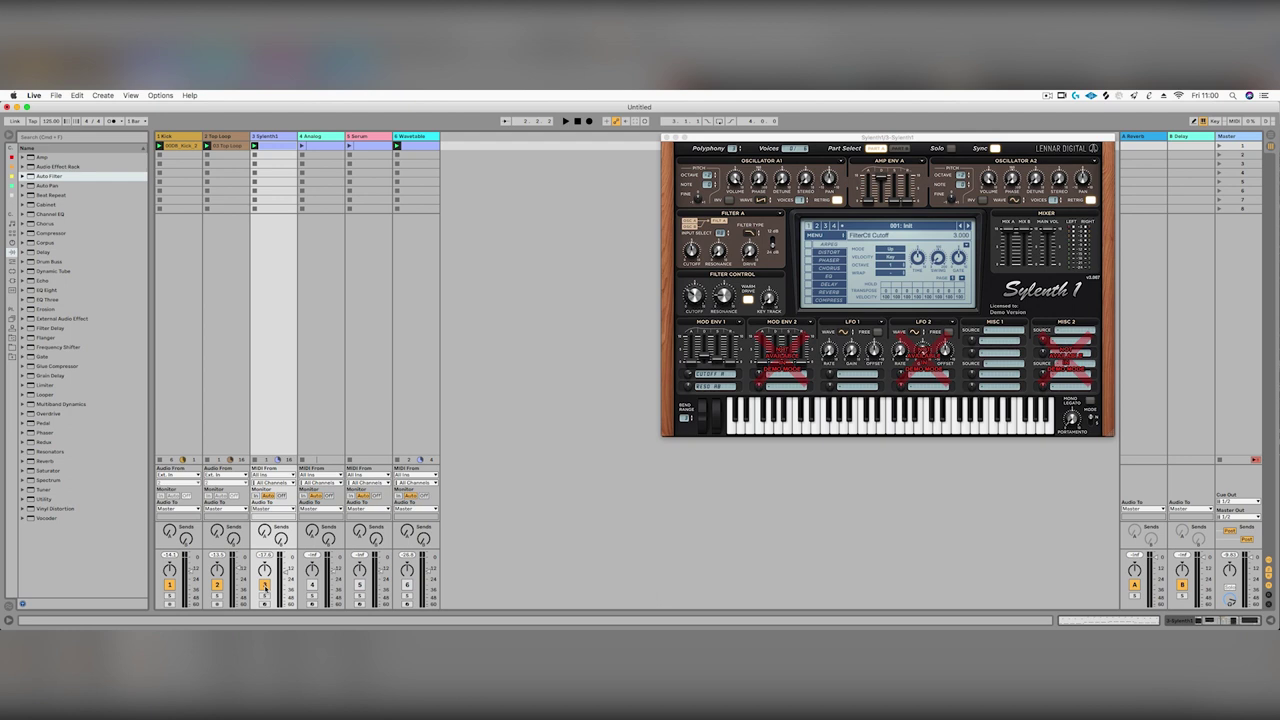
left_click(313, 585)
left_click(302, 146)
double_click(319, 137)
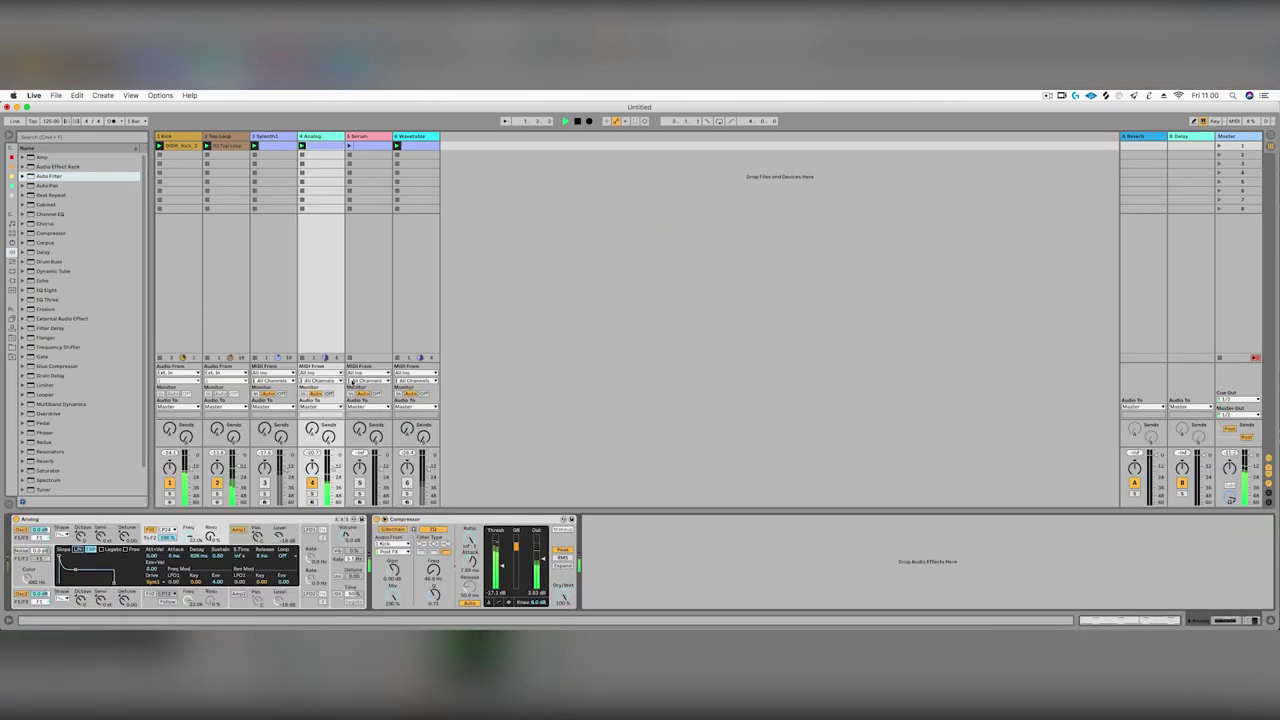
key("space")
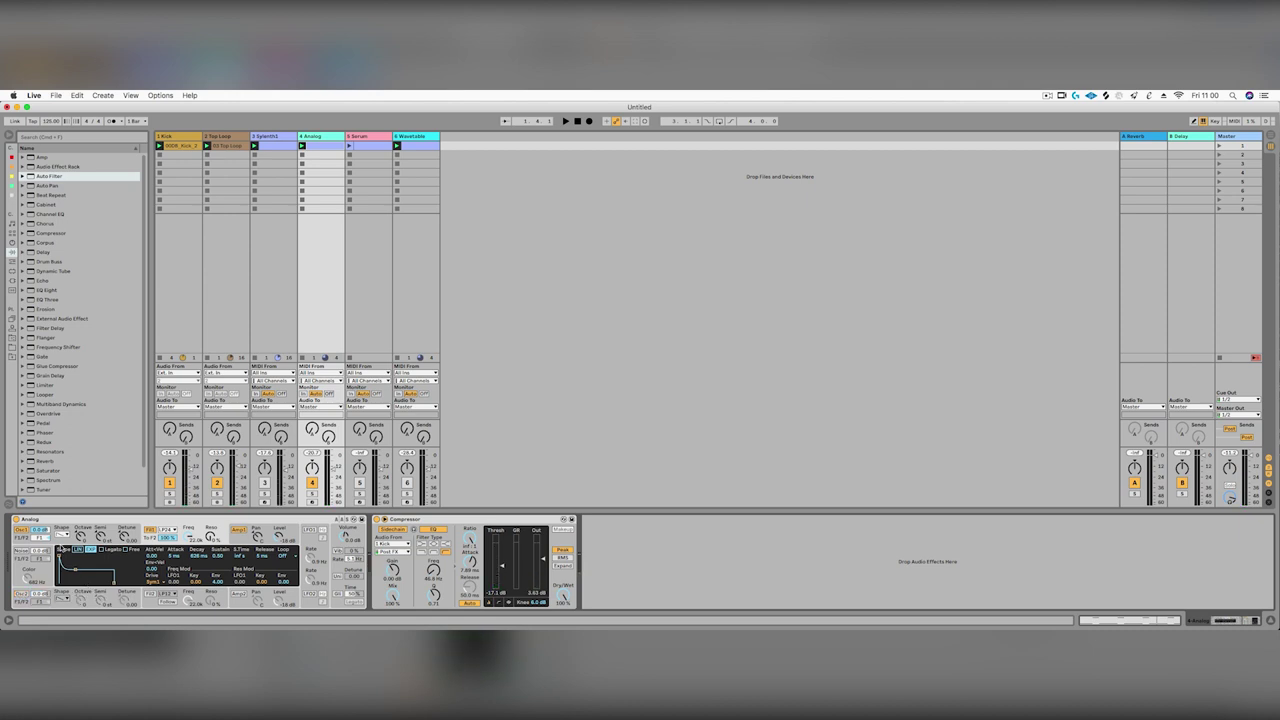
Step: Change the waveform shape of Analog's oscillator 1 and play the result
left_click(62, 534)
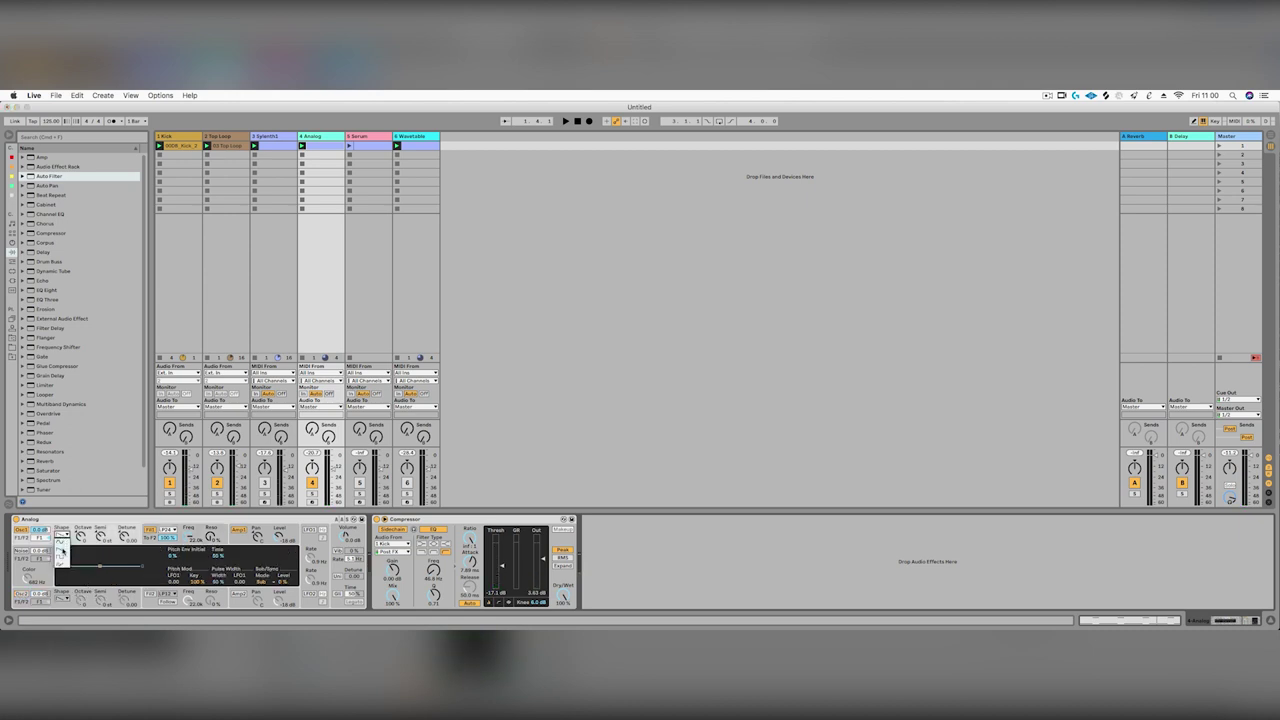
left_click(62, 550)
key("space")
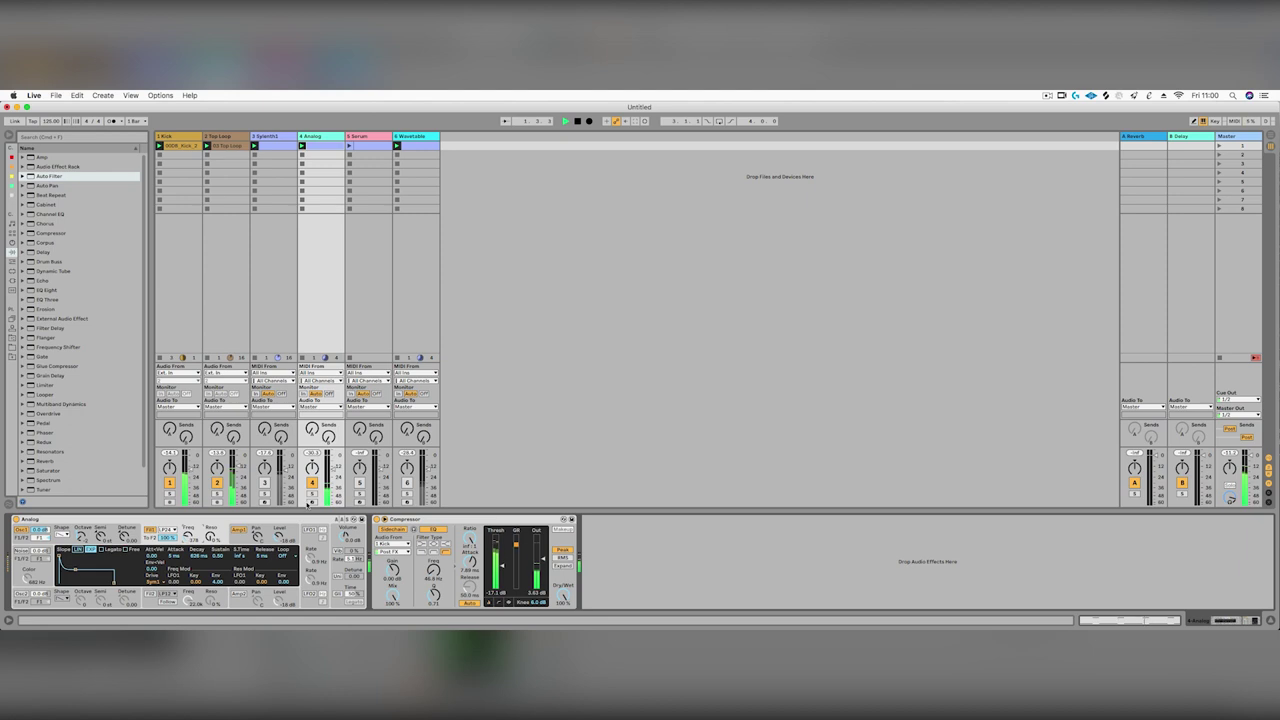
Step: Solo the Analog track, shorten the release of its Amp1 envelope, and play the result
left_click(312, 494)
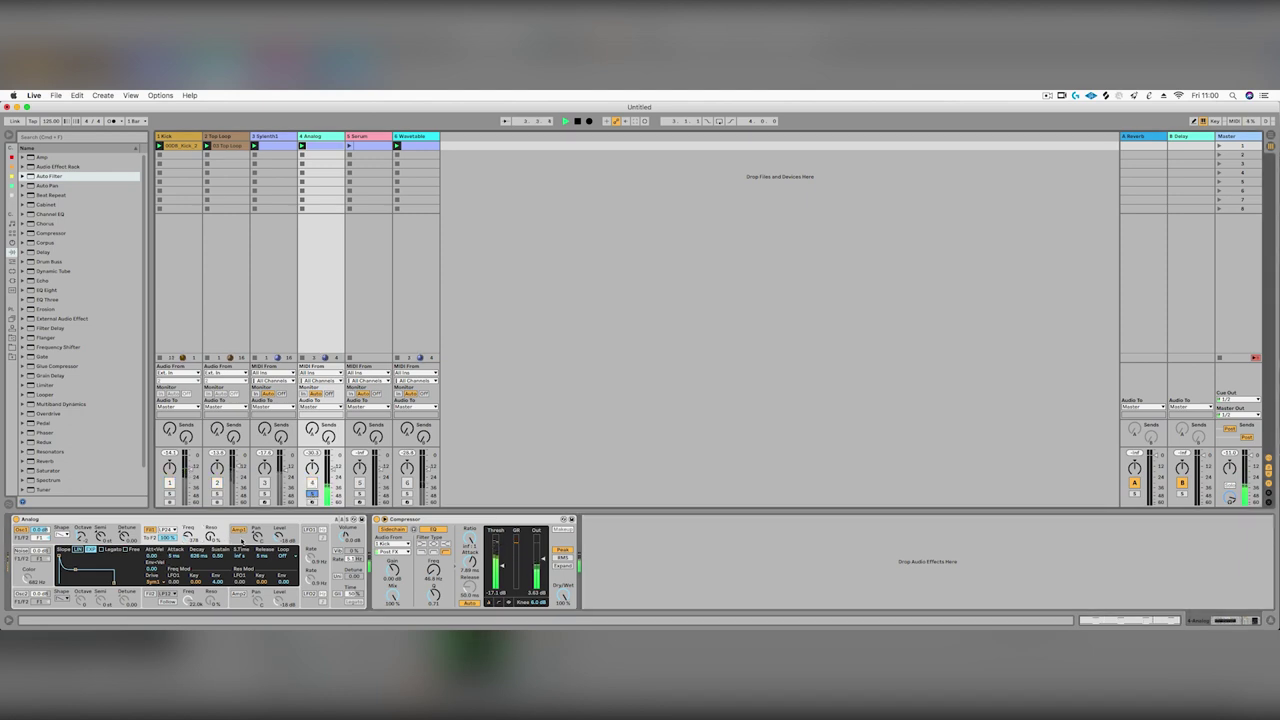
key("space")
left_click(241, 541)
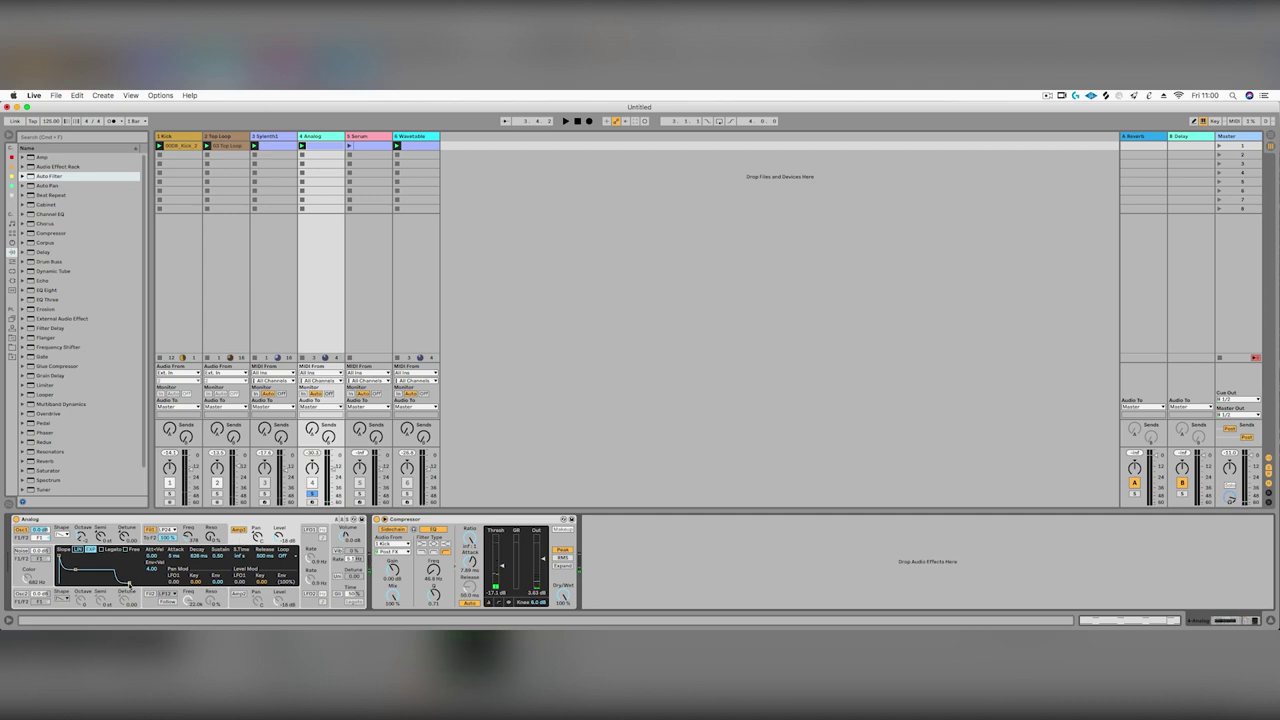
left_click_drag(129, 584, 113, 582)
key("space")
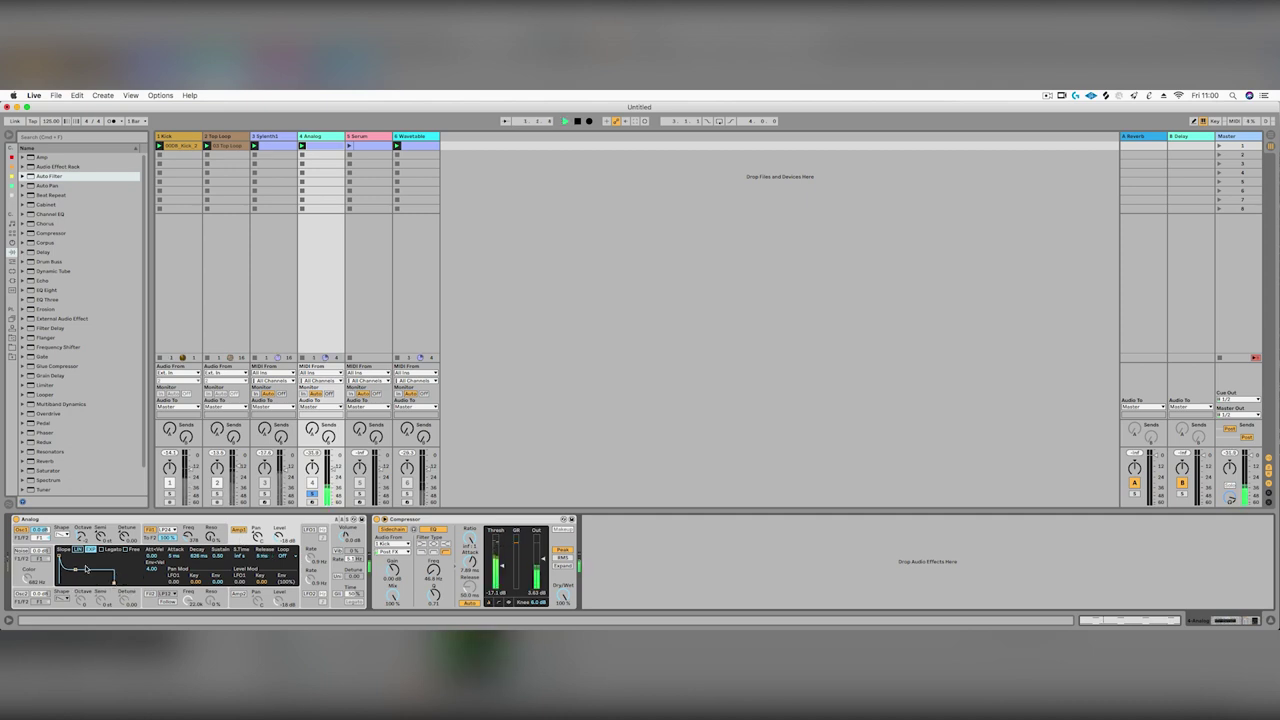
Step: Shorten the decay and lower the sustain of Analog's filter envelope, and adjust the filter 1 frequency
mouse_move(62, 583)
left_mouse_down()
mouse_move(78, 575)
mouse_move(66, 578)
left_mouse_up()
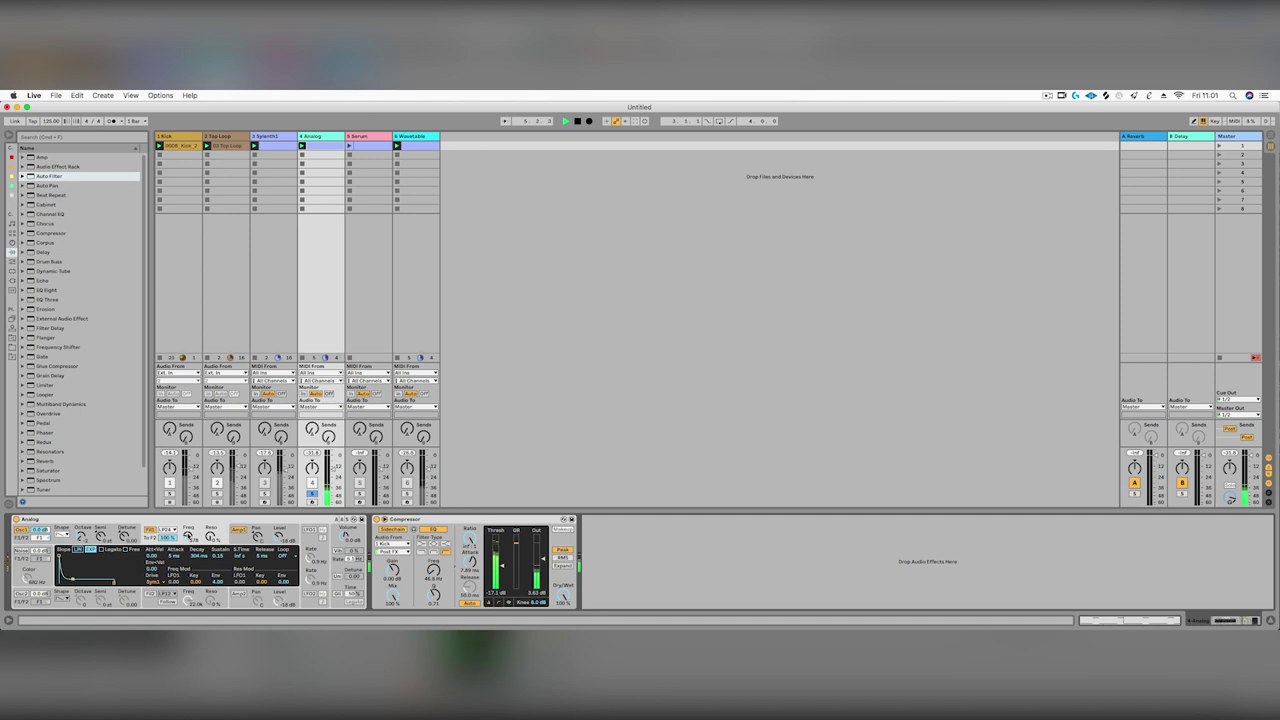
mouse_move(188, 536)
left_mouse_down()
mouse_move(188, 512)
mouse_move(188, 540)
left_mouse_up()
Step: Enable Analog's oscillator 2, choose its waveform shape, and route it to filter 1
left_click(21, 594)
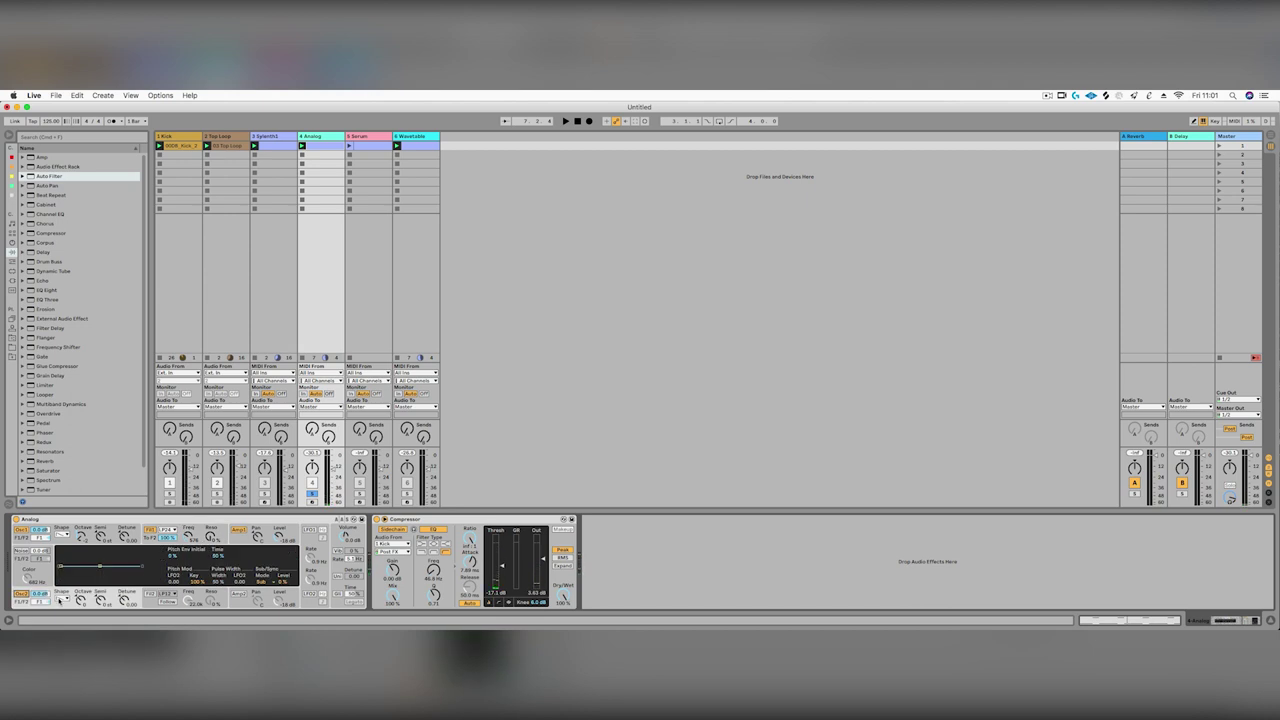
left_click(60, 600)
left_click(60, 573)
left_click_drag(38, 602, 38, 593)
Step: Play the Analog patch, show its amp envelope and global settings, and solo the Sylenth1 track for comparison
left_click(240, 539)
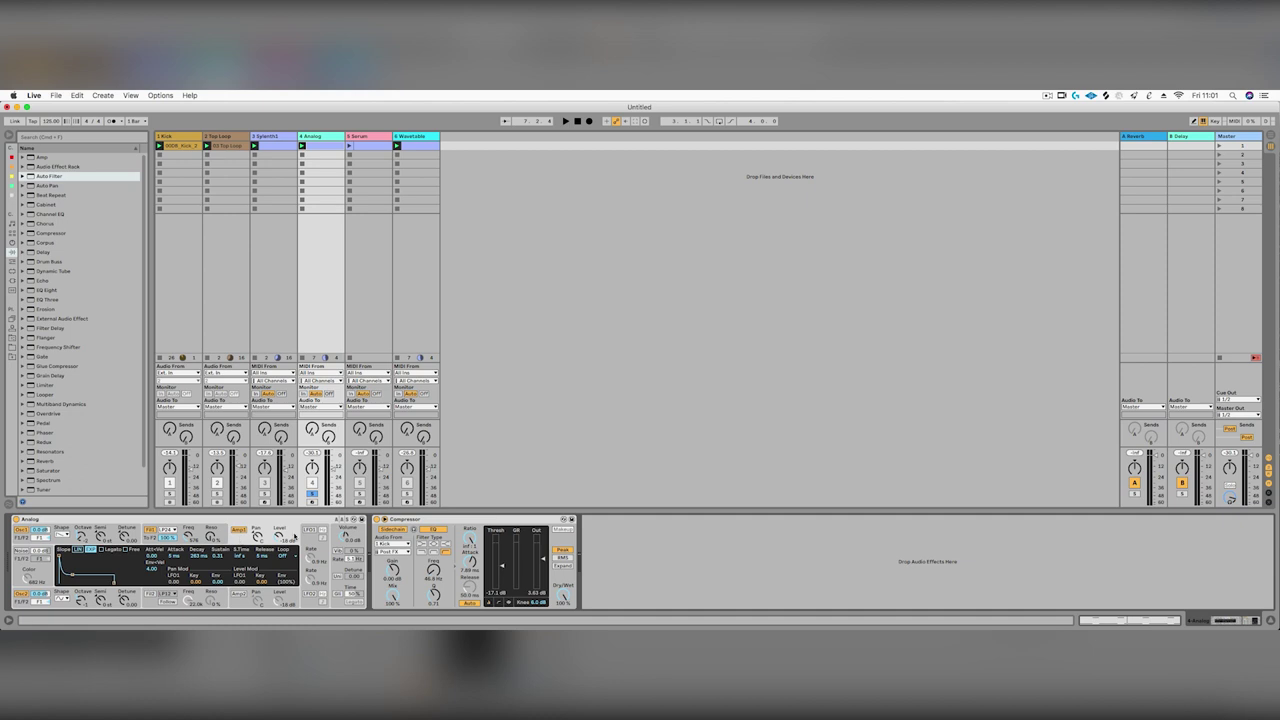
key("space")
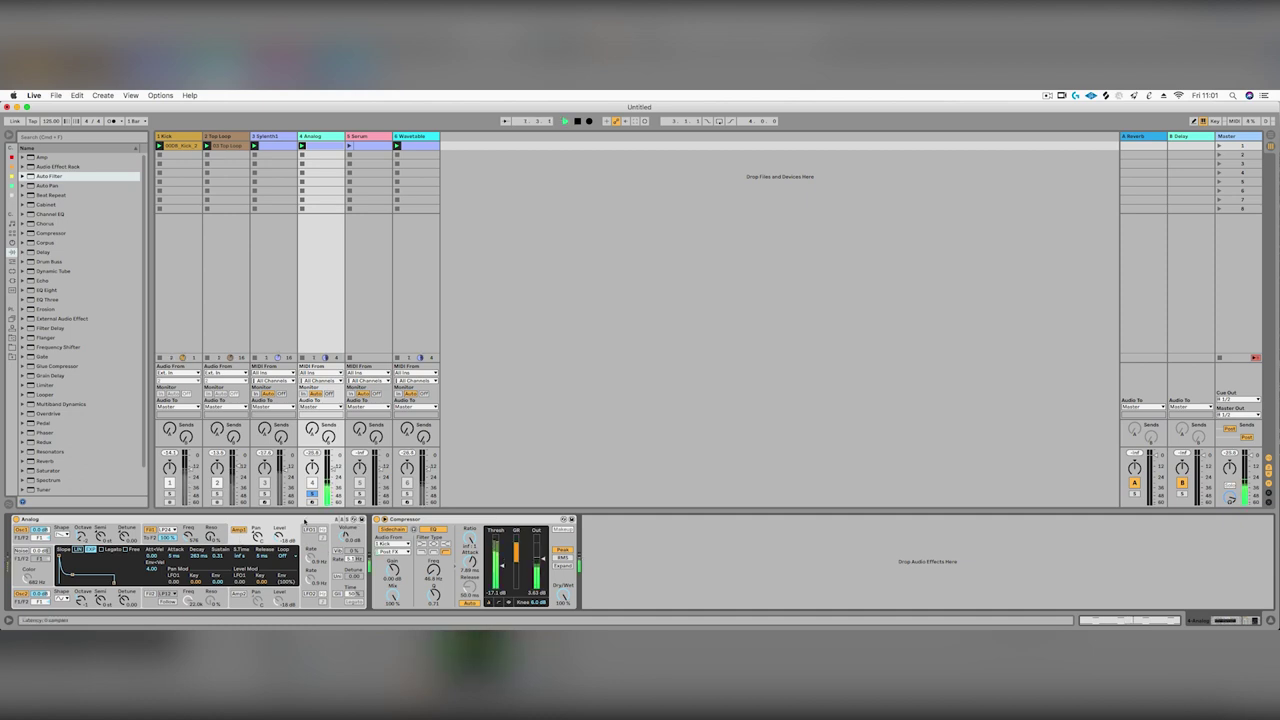
left_click(338, 527)
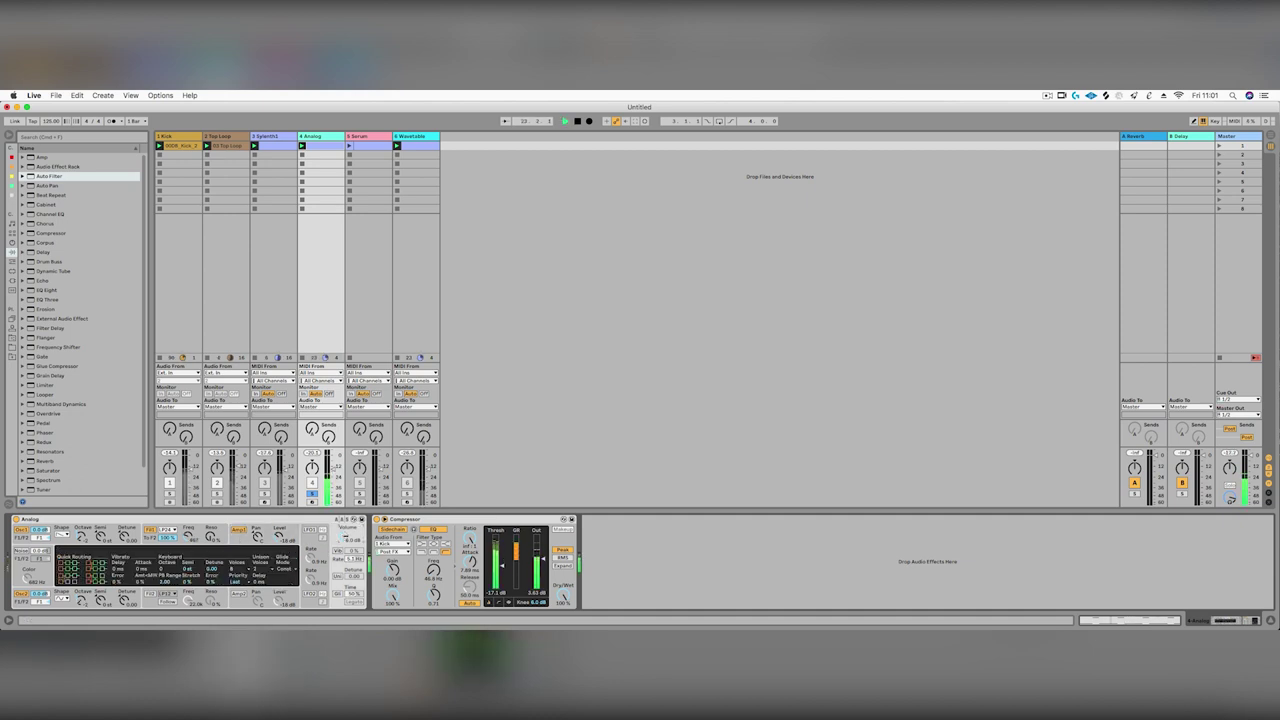
left_click(265, 494)
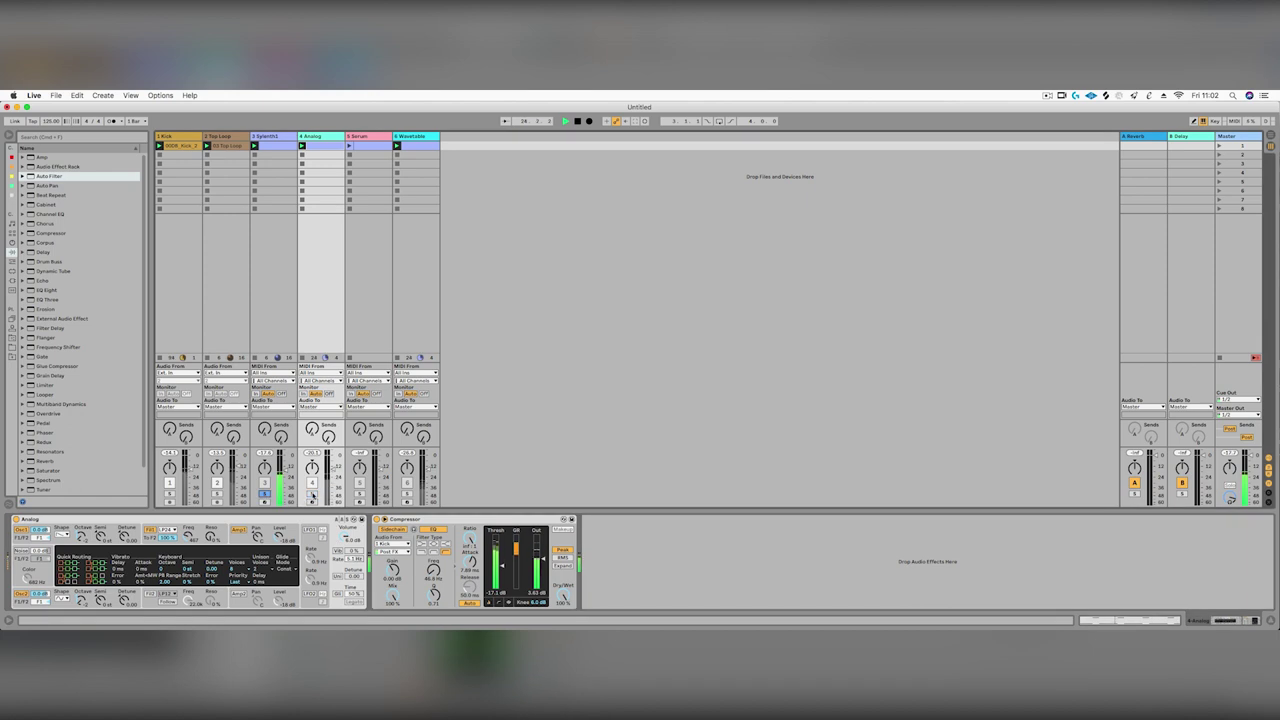
Step: Replace the Analog track's clip with a copy of the Sylenth1 MIDI clip and play it
left_click(268, 147)
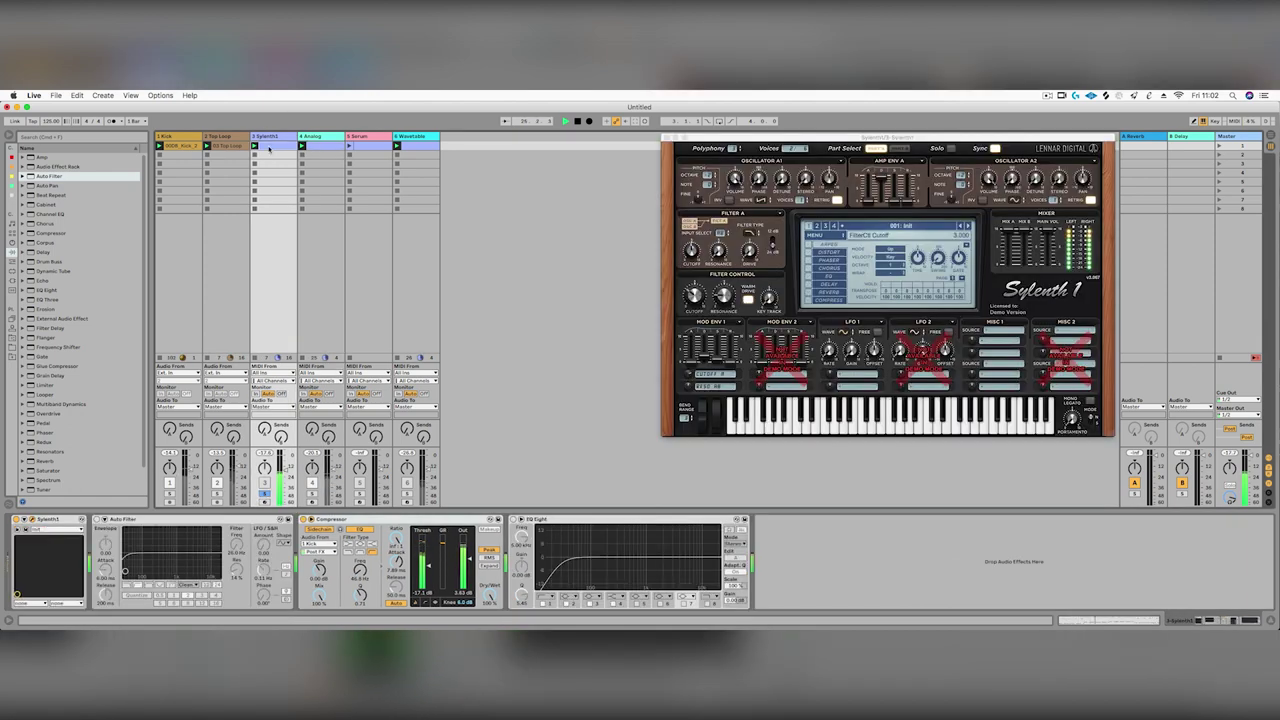
left_click(324, 148)
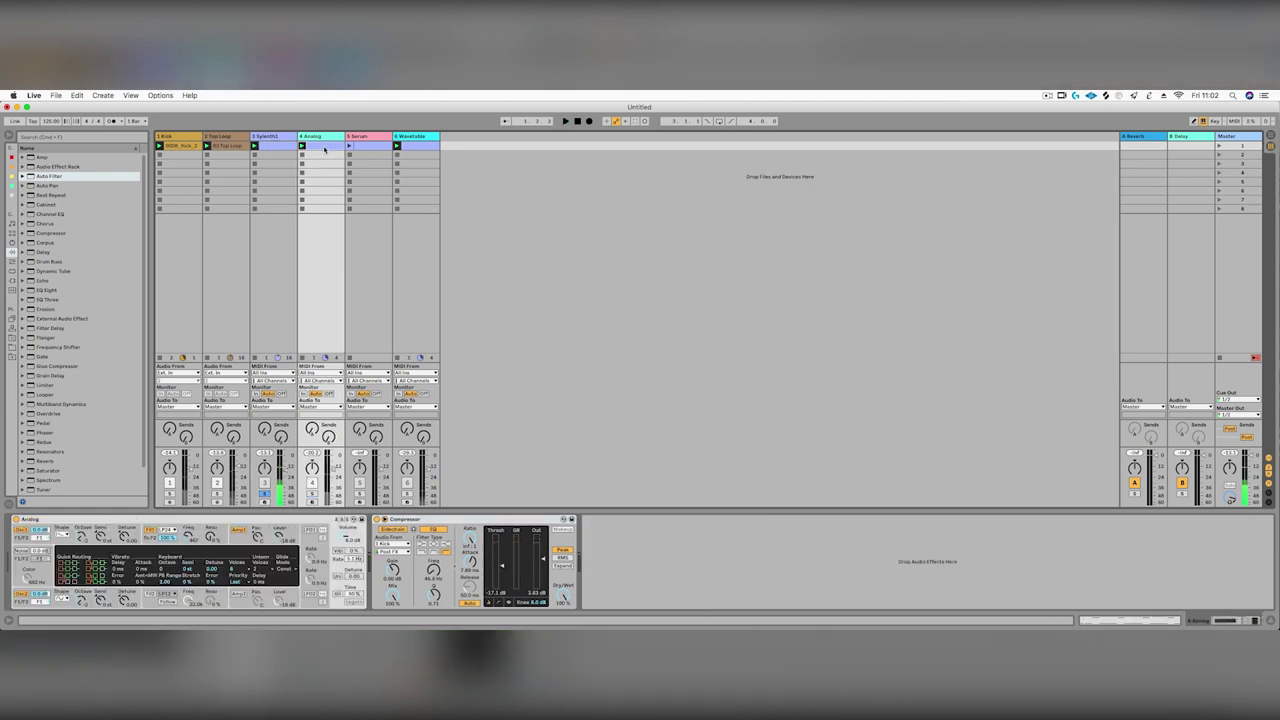
left_click(324, 148)
left_click(283, 148)
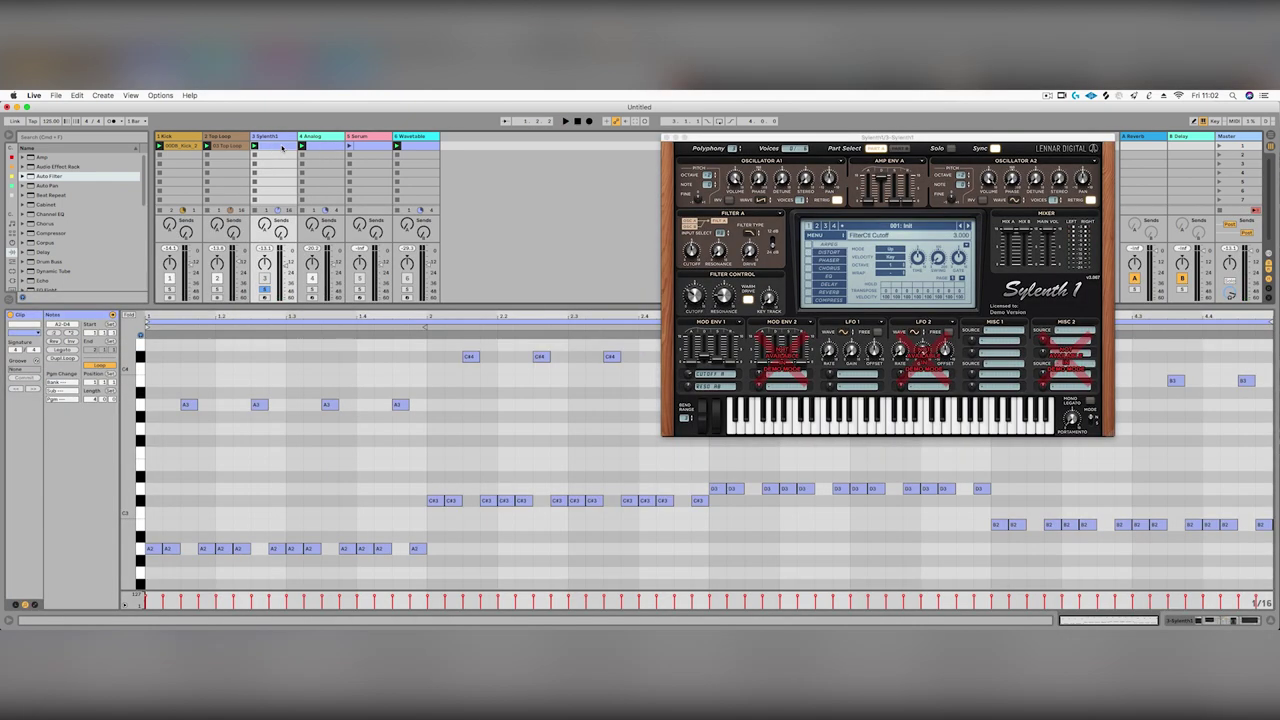
left_click(318, 148)
key("space")
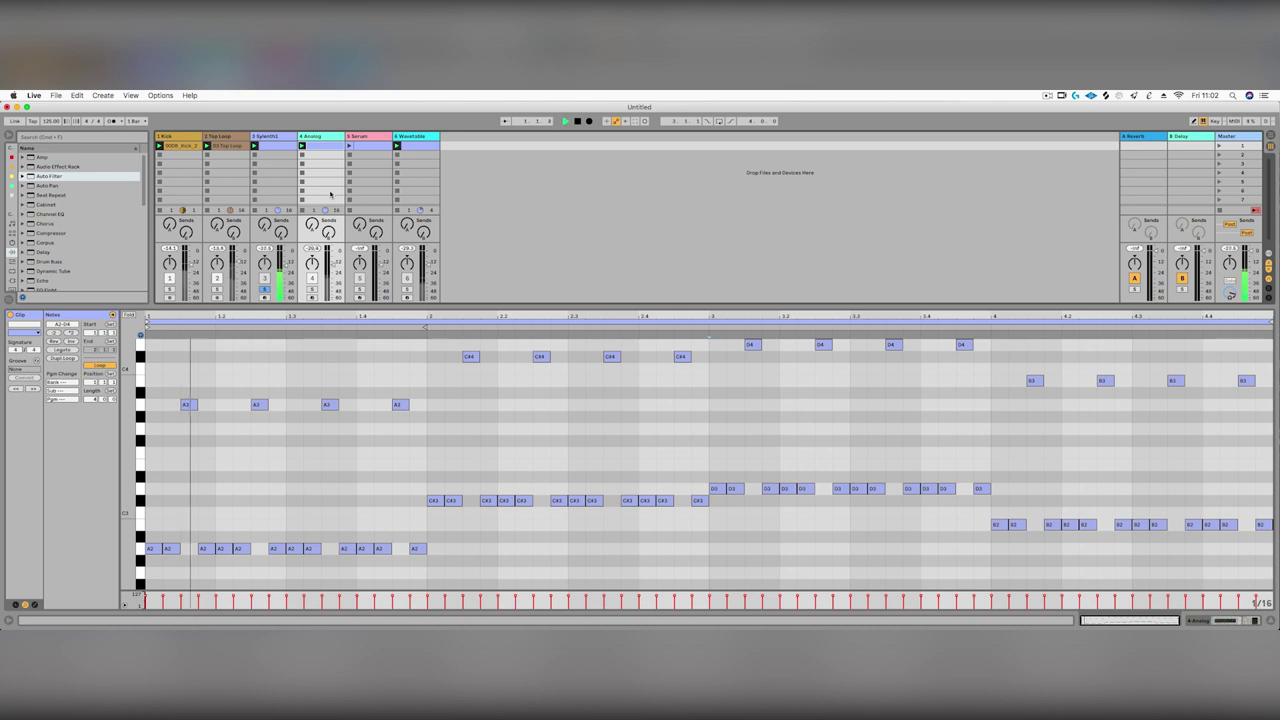
Step: Compare the device settings of the Analog and Sylenth1 tracks, ending on the Sylenth1 plug-in
left_click(302, 201)
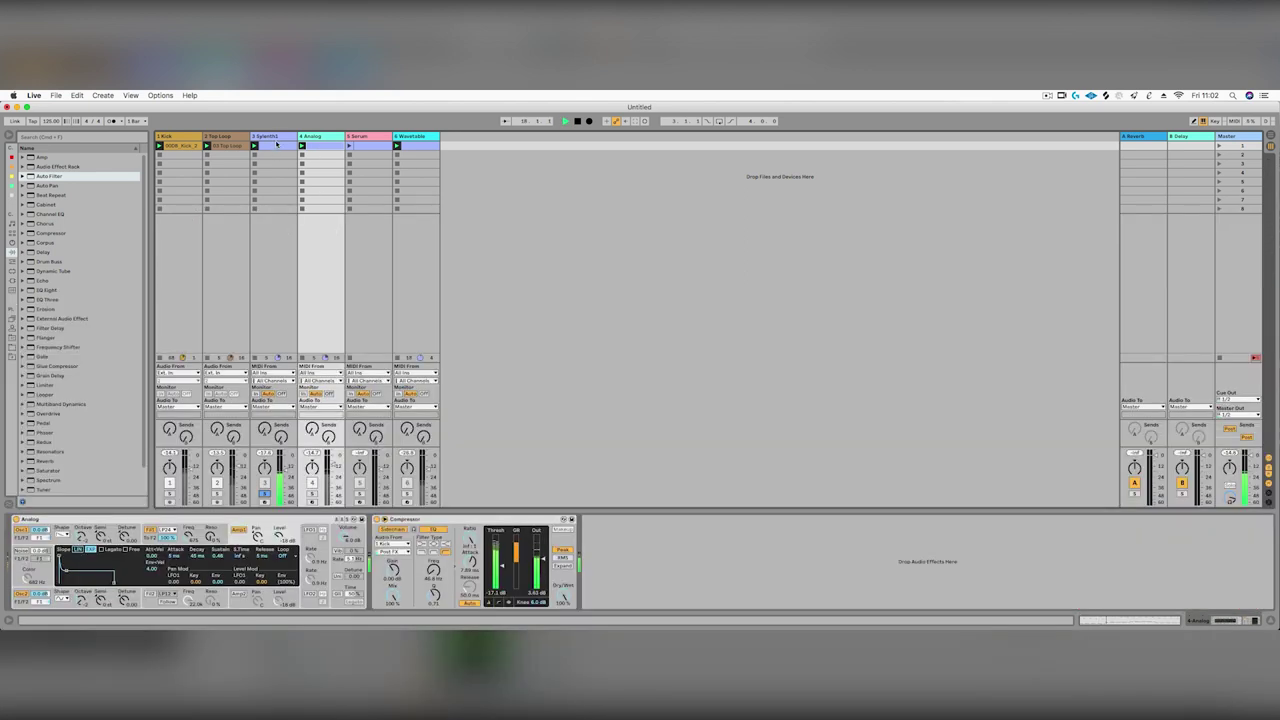
left_click(276, 201)
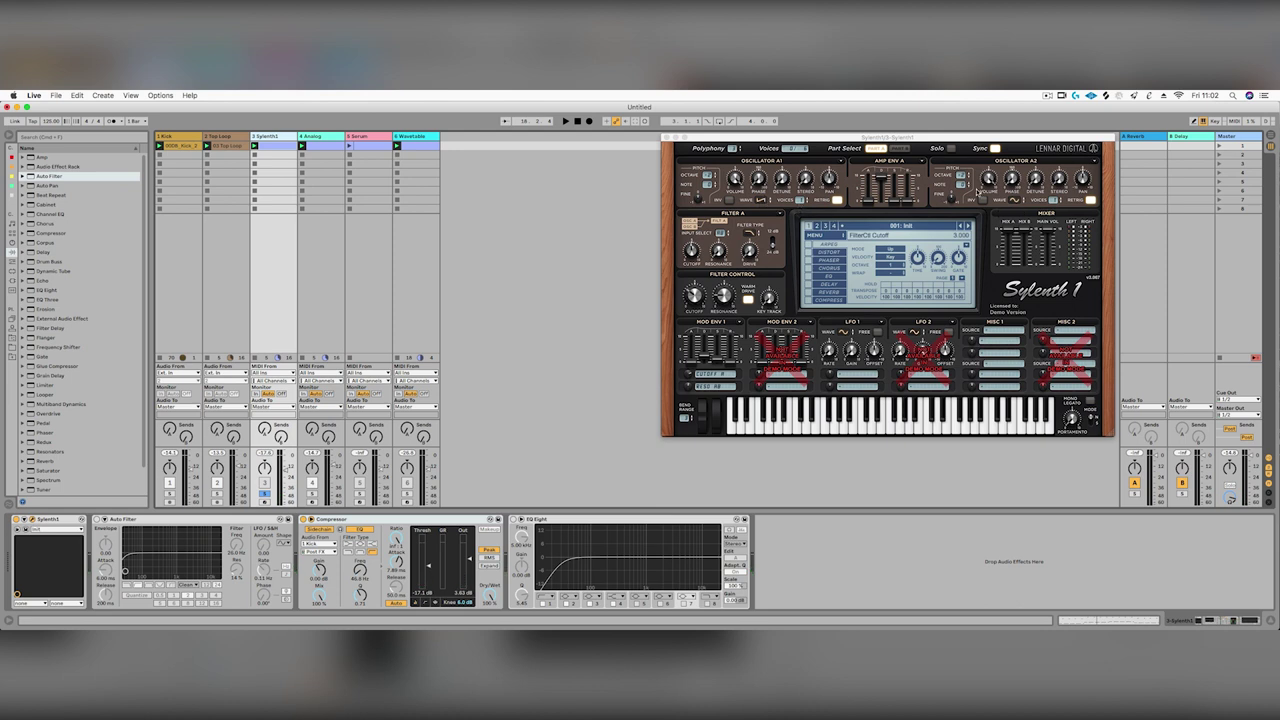
left_click(316, 136)
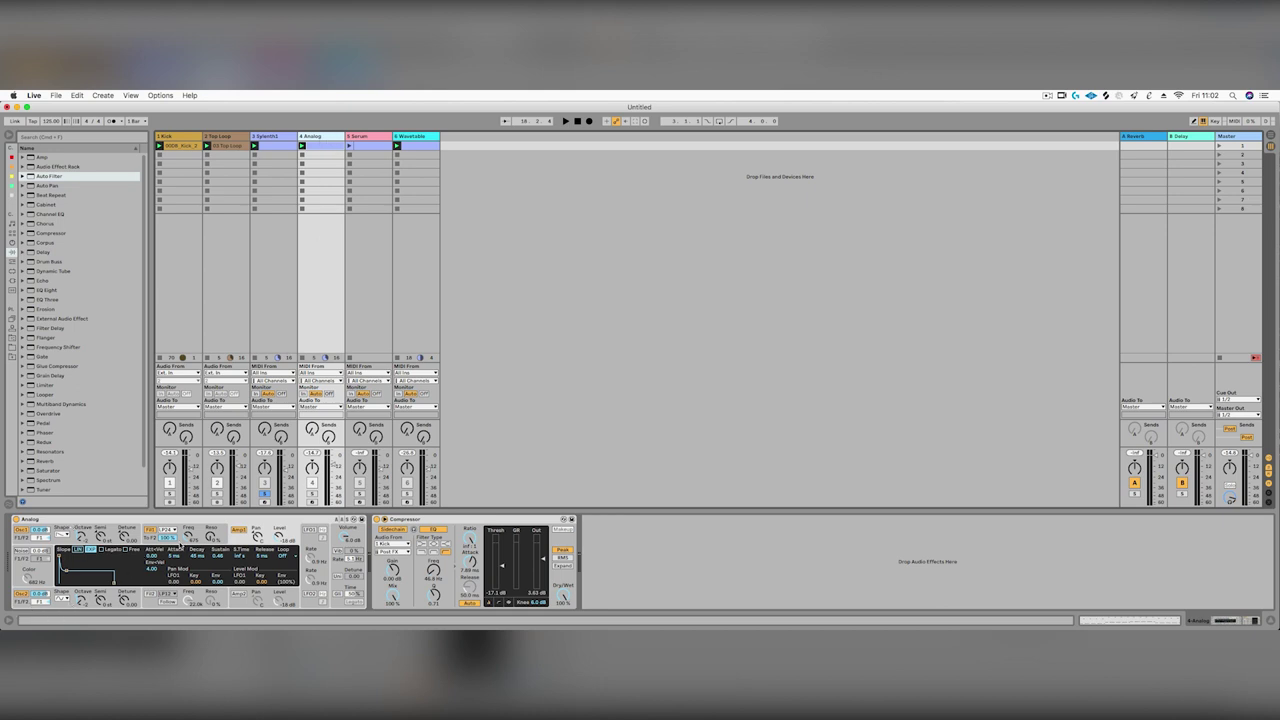
left_click(282, 140)
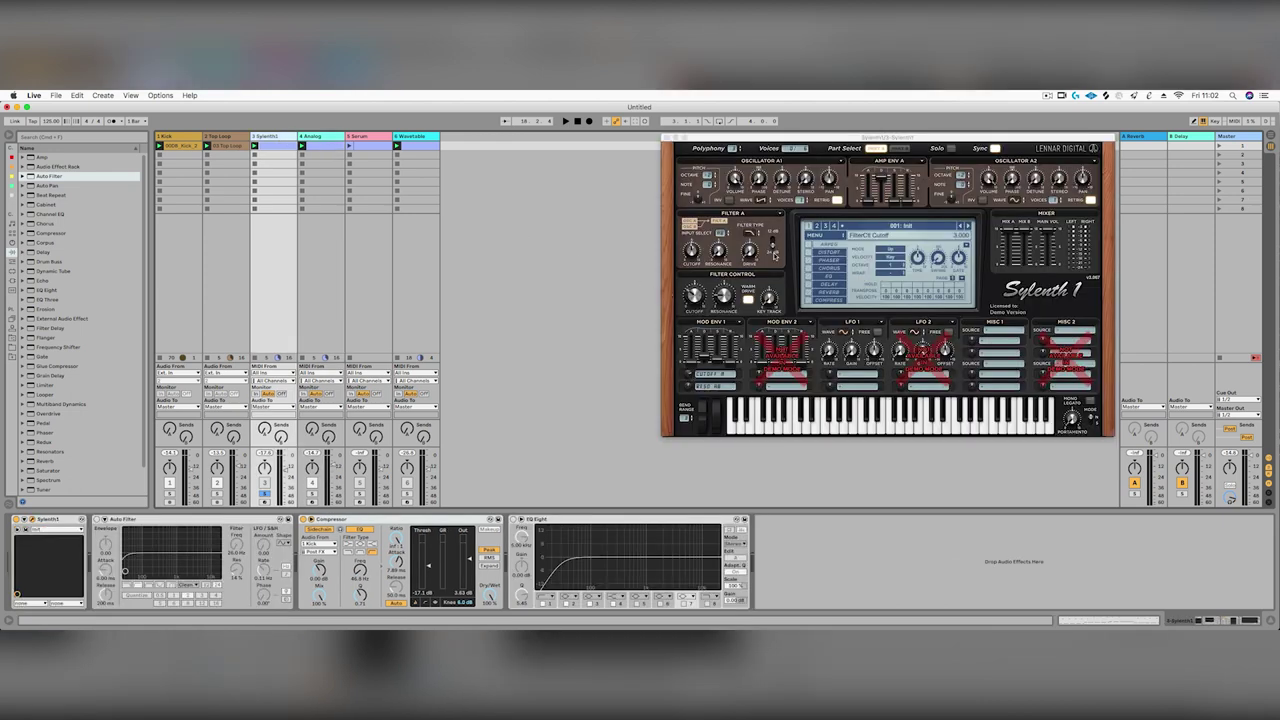
Step: Keep Sylenth1's filter A type at Lowpass and lower the filter control cutoff slightly
left_click(749, 235)
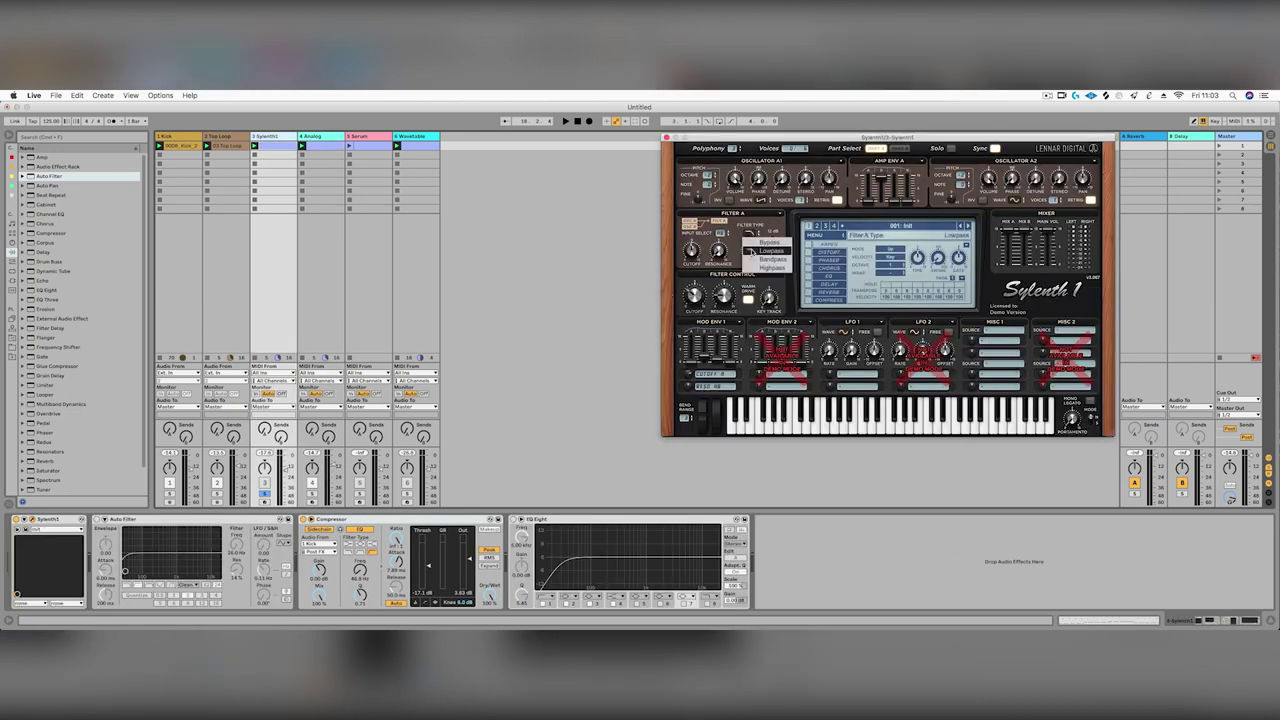
left_click(752, 250)
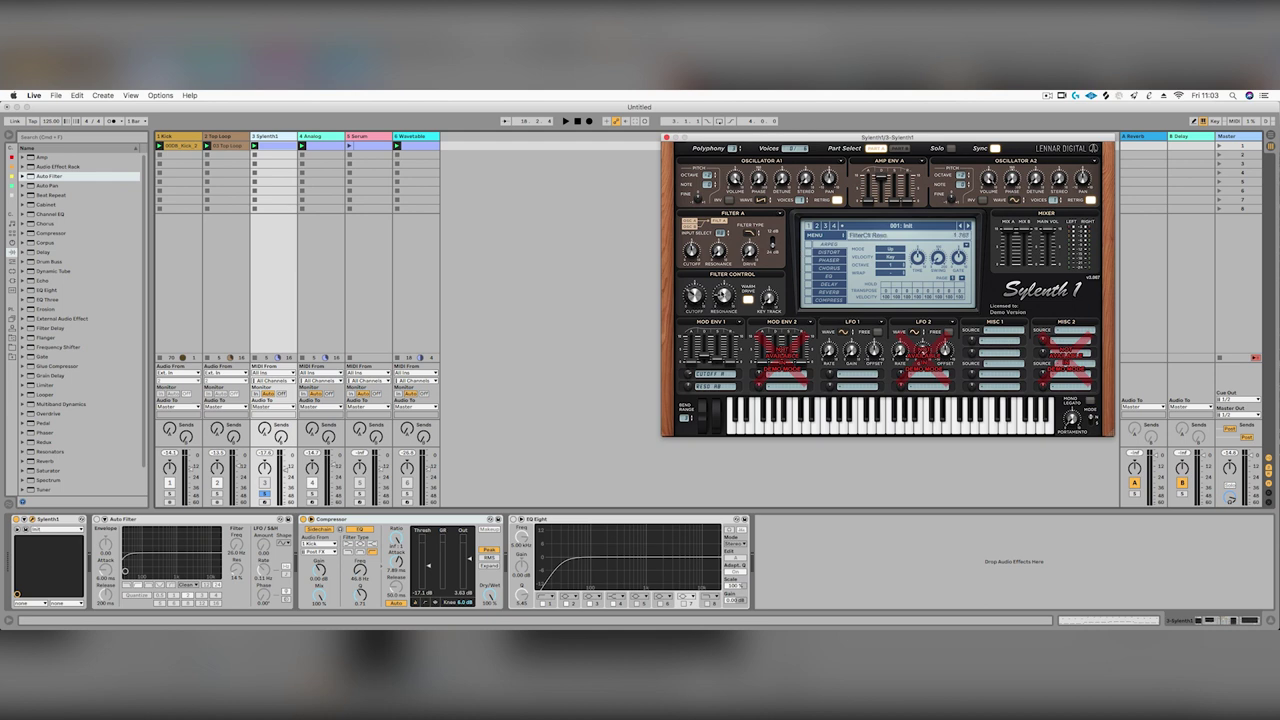
mouse_move(696, 257)
left_click_drag(693, 295, 695, 298)
Step: Adjust Analog's filter 1 frequency, play the clips with Analog and Sylenth1 soloed in turn, and show the Sylenth1 plug-in
left_click(313, 138)
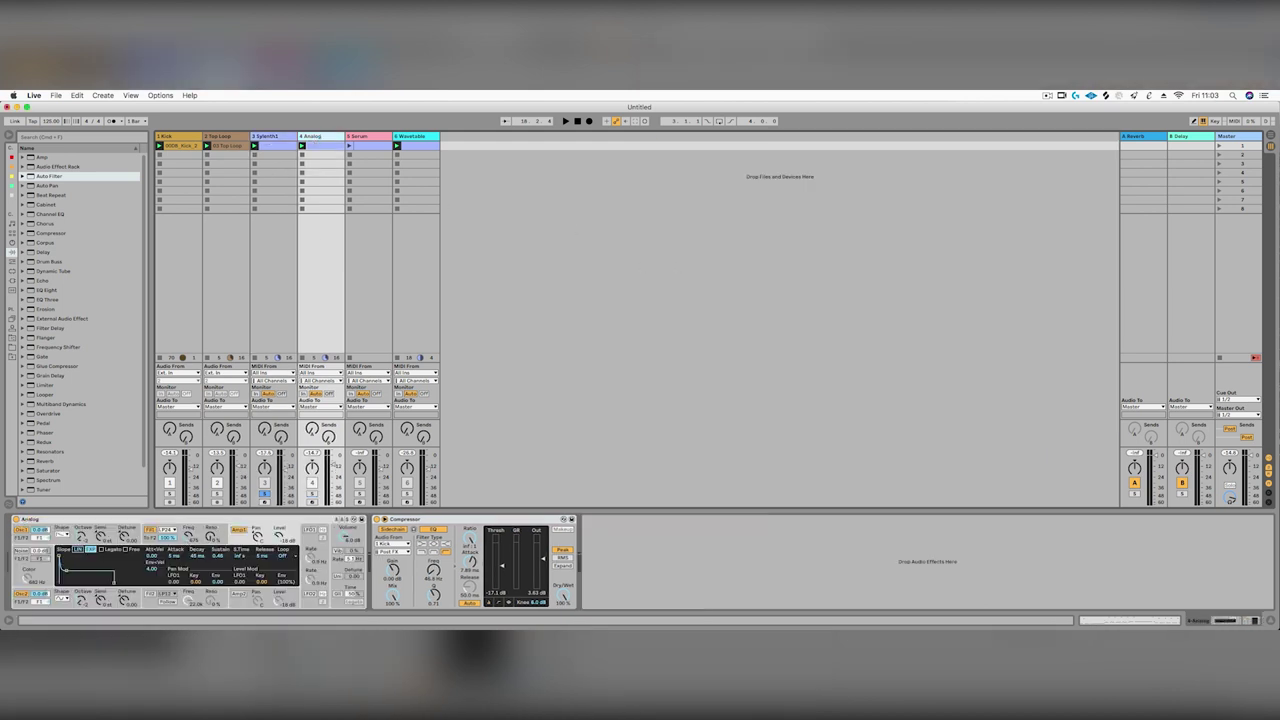
left_click_drag(189, 536, 189, 533)
key("space")
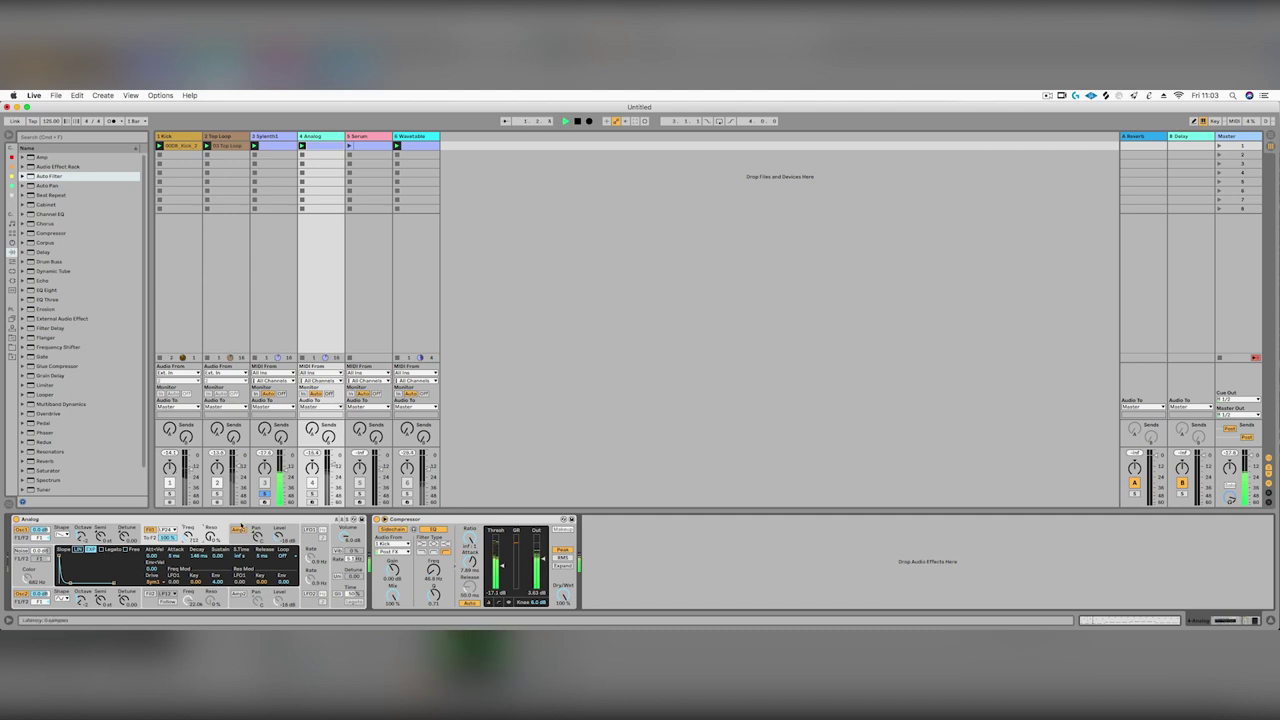
left_click(312, 494)
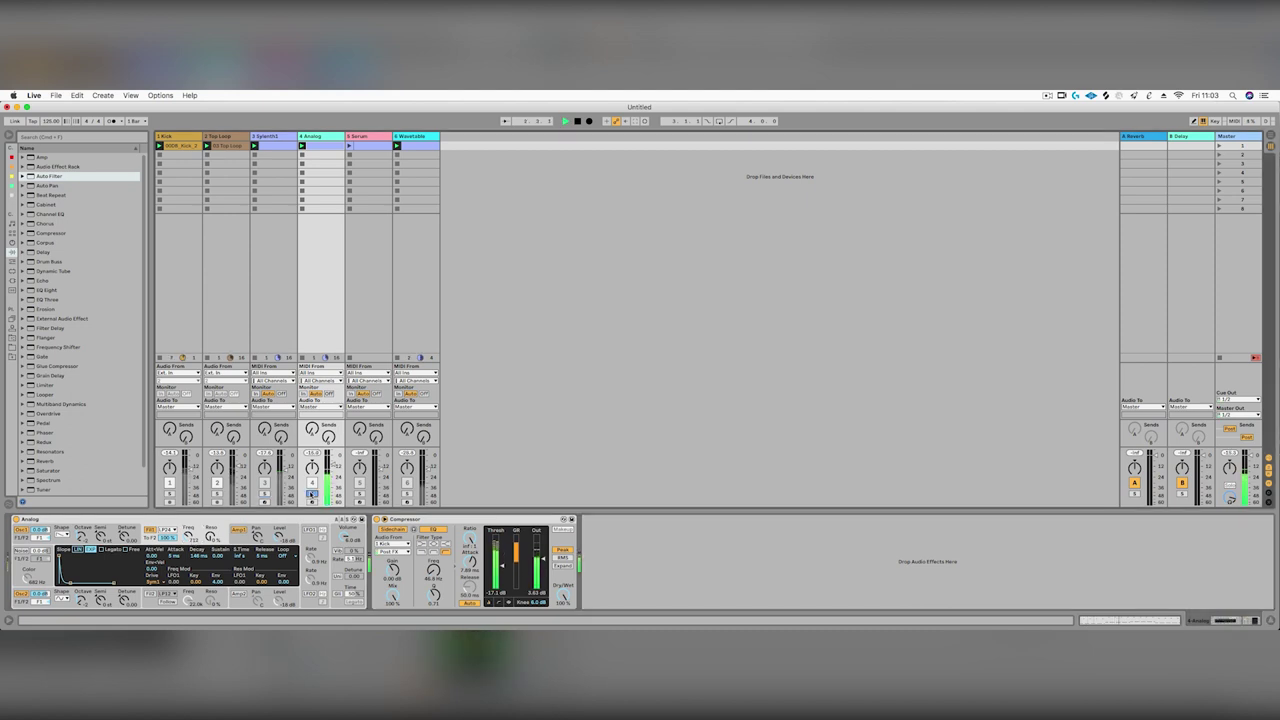
left_click(265, 494)
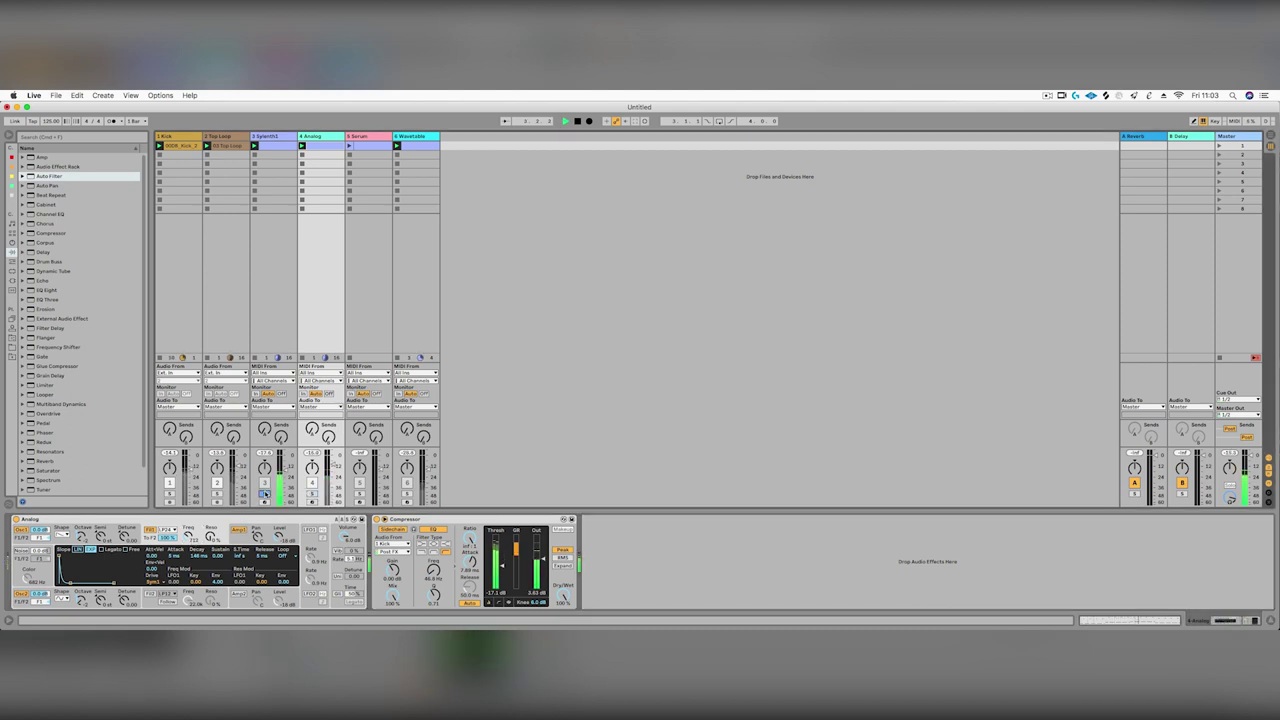
left_click(287, 136)
key("space")
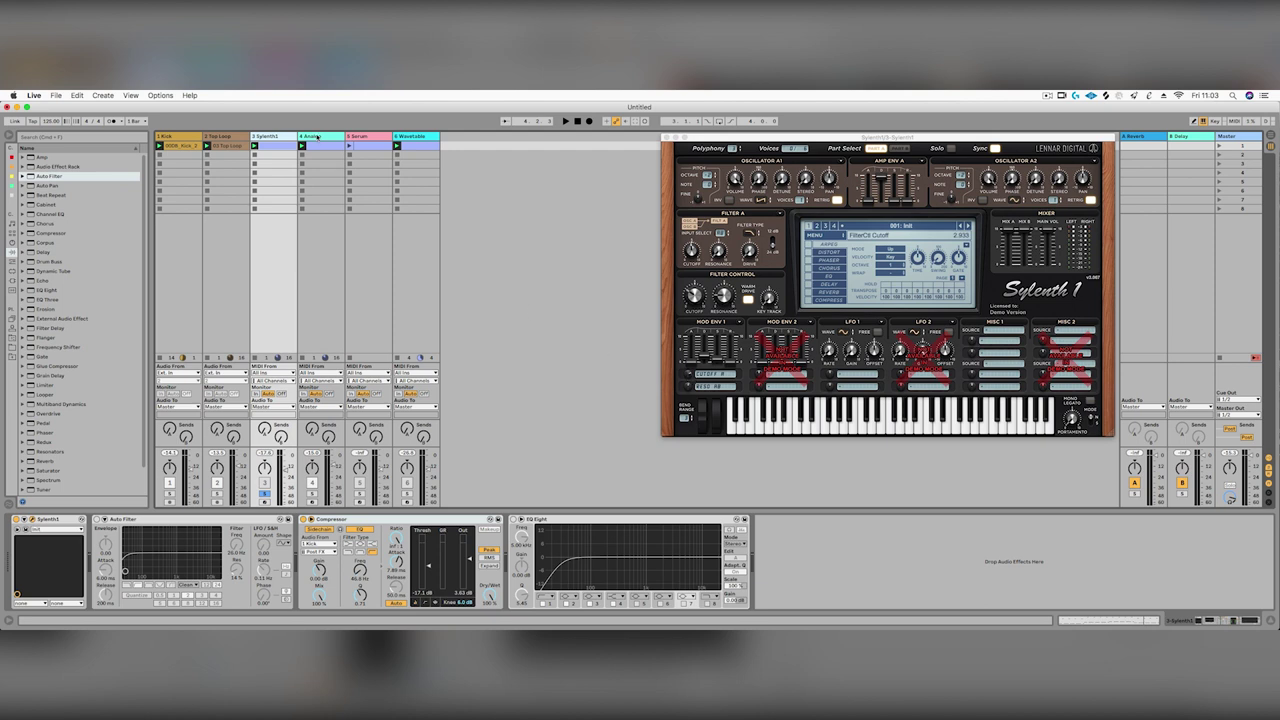
Step: Move the solo from the Sylenth1 track to the Analog track and audition the bass
left_click(313, 137)
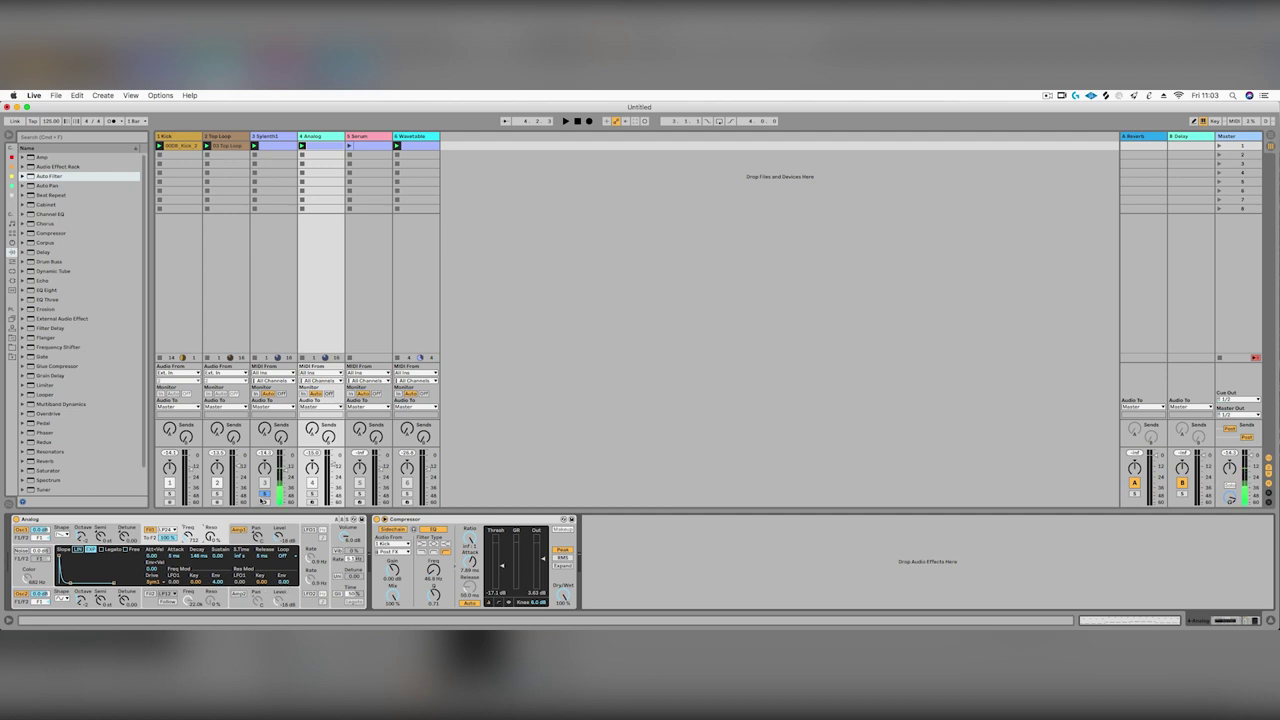
left_click(265, 494)
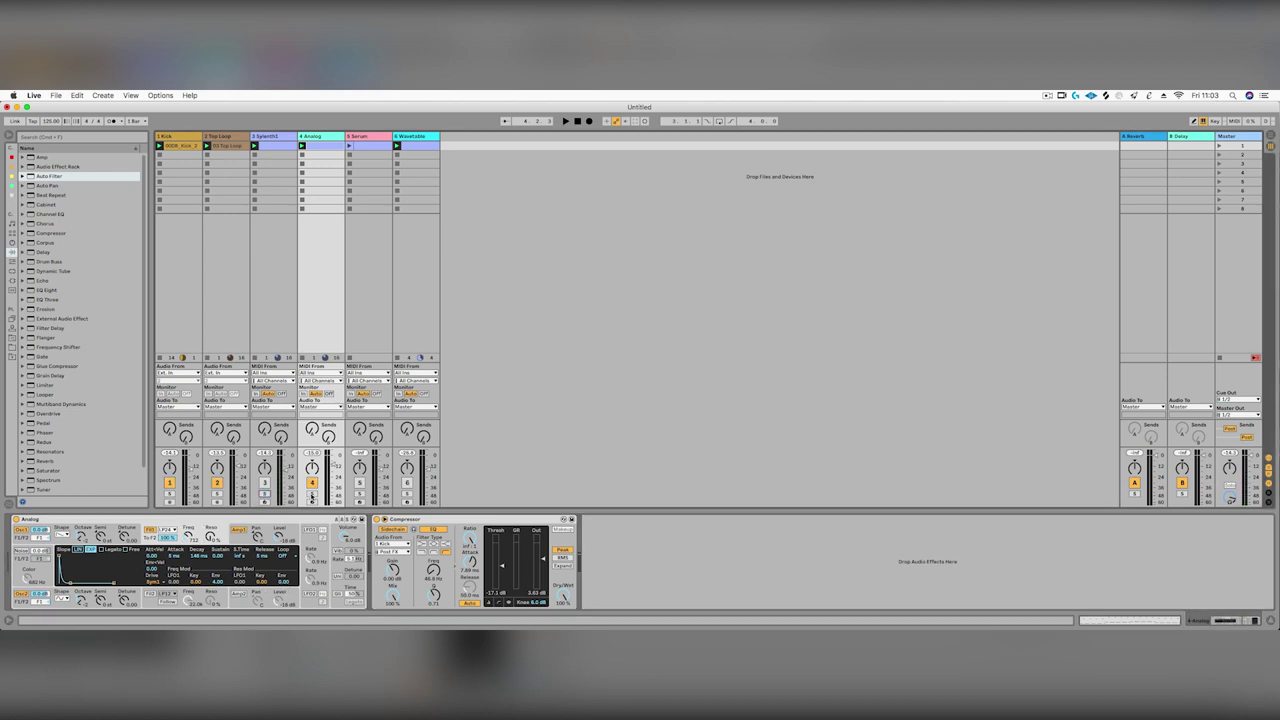
left_click(312, 494)
key("space")
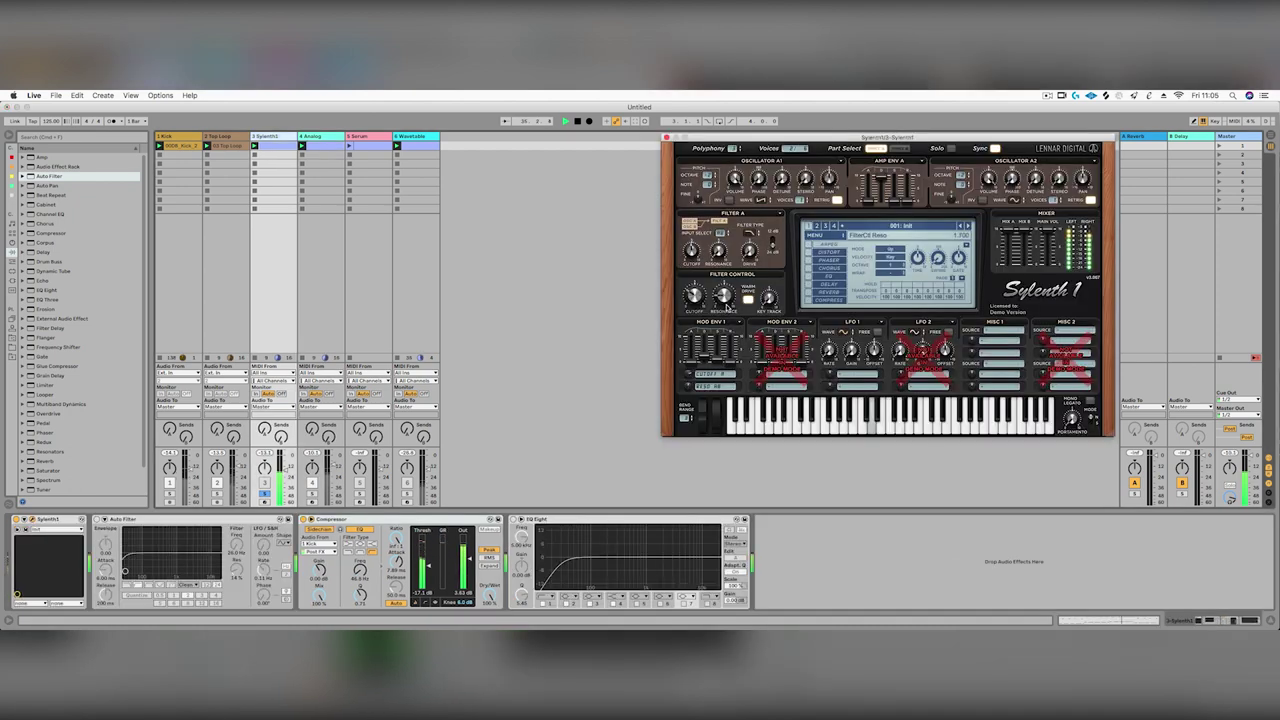
key("space")
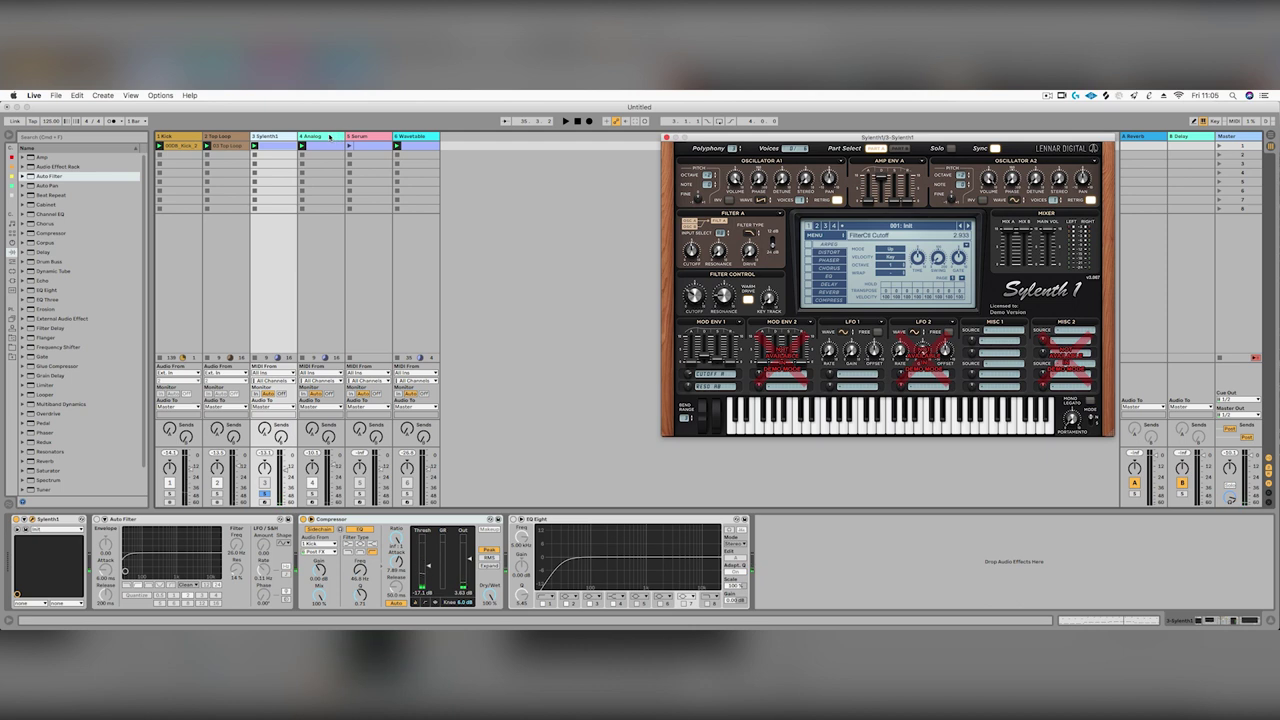
Step: Adjust Analog's filter 1 resonance and lower its frequency while the Analog track plays soloed
left_click(334, 294)
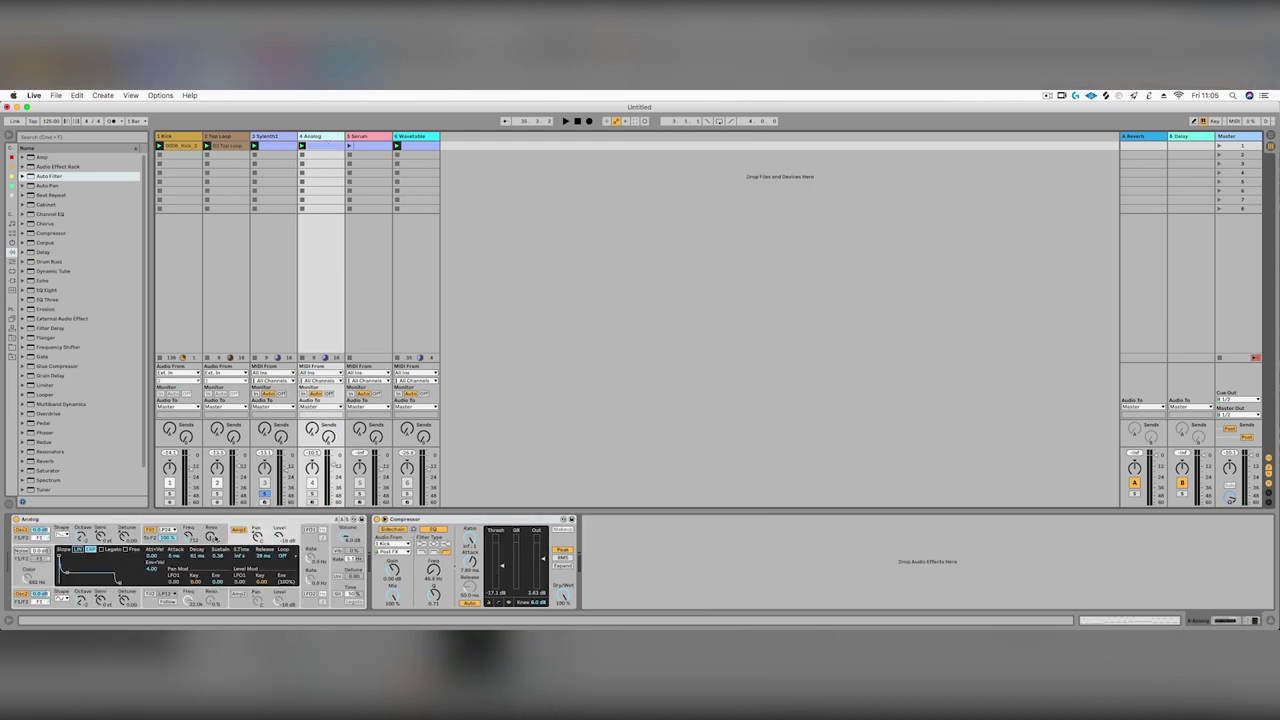
left_click(208, 538)
key("space")
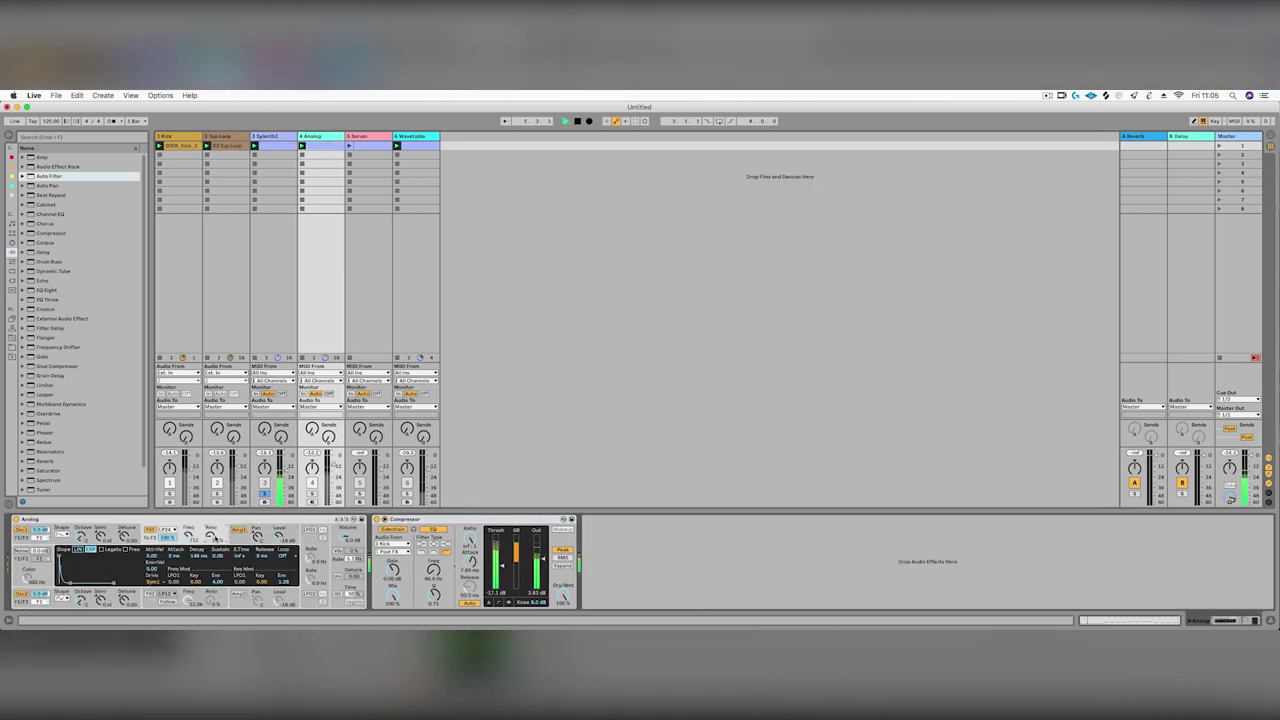
left_click(312, 494)
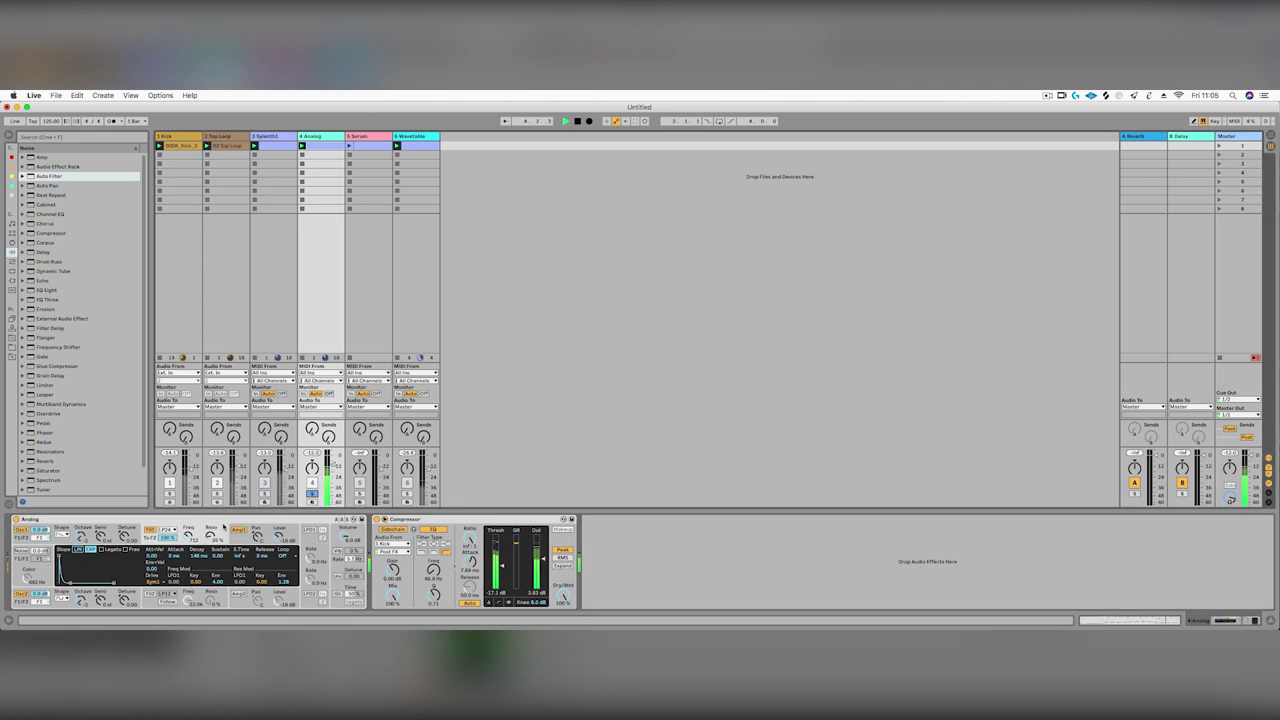
left_click_drag(189, 536, 189, 542)
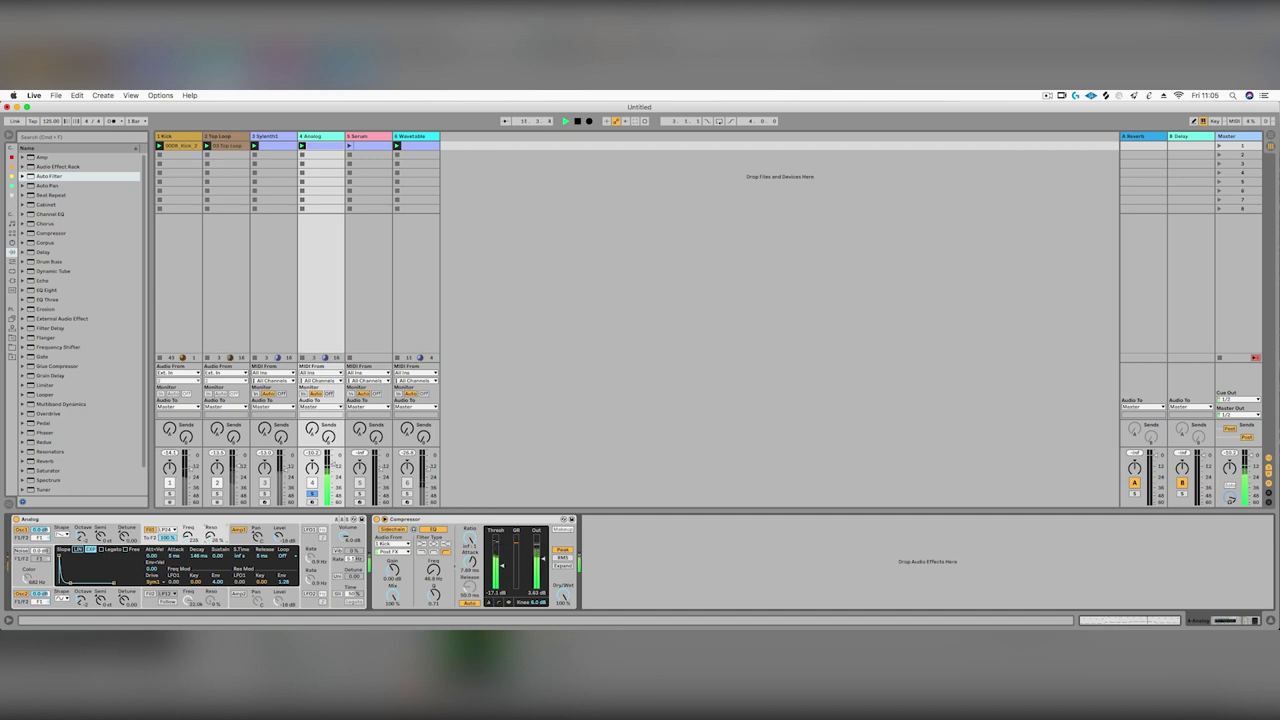
Step: Solo Sylenth1 for comparison, stop playback, and show Analog's amp 1 envelope settings
left_click(264, 493)
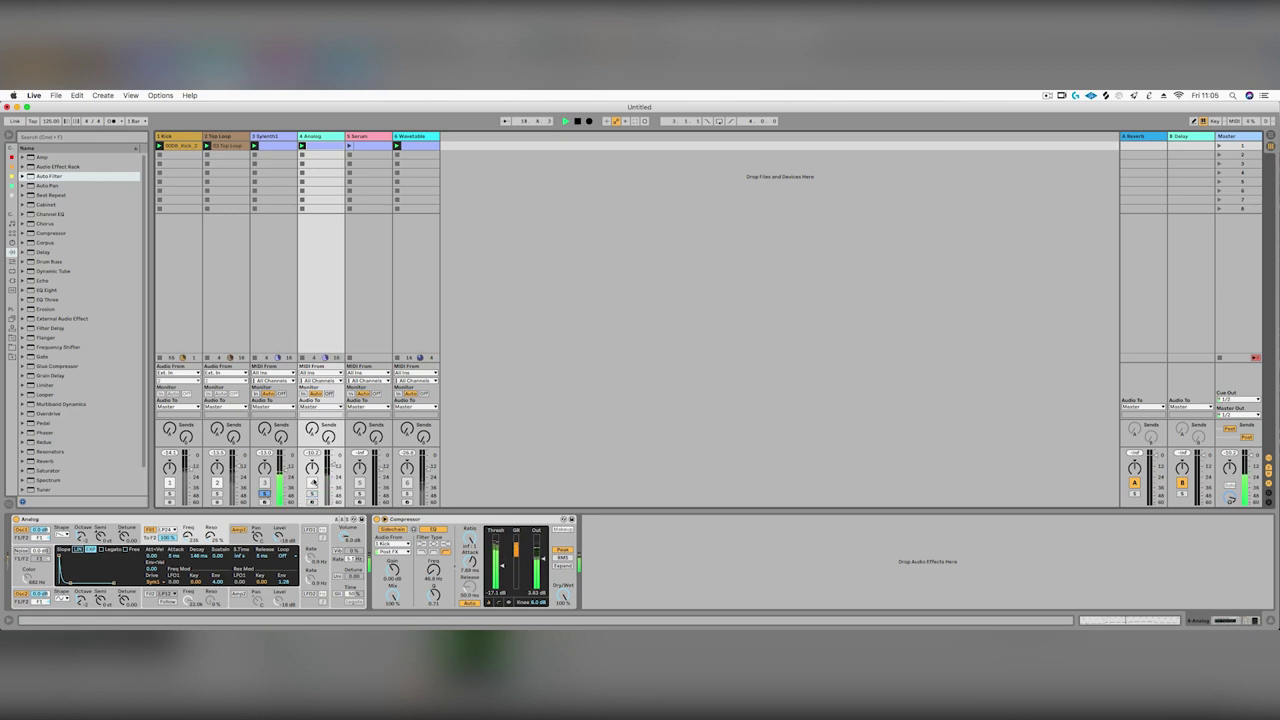
key("space")
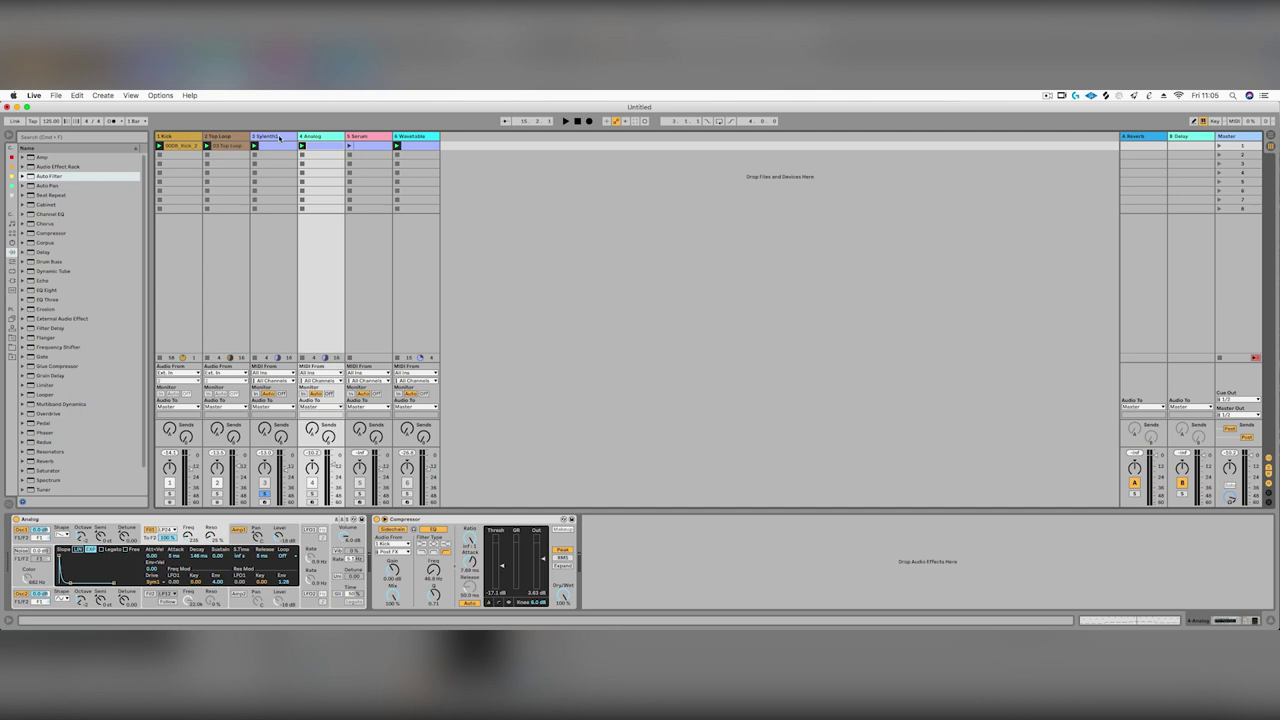
left_click(280, 138)
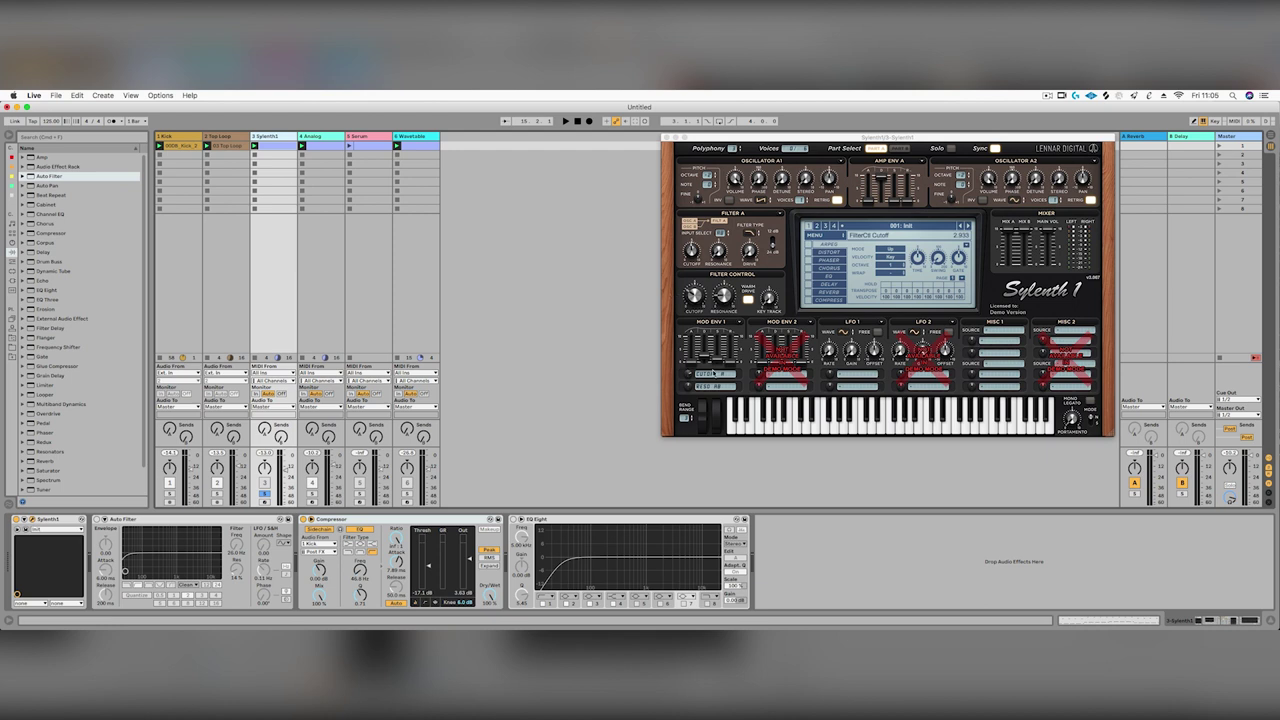
left_click(319, 137)
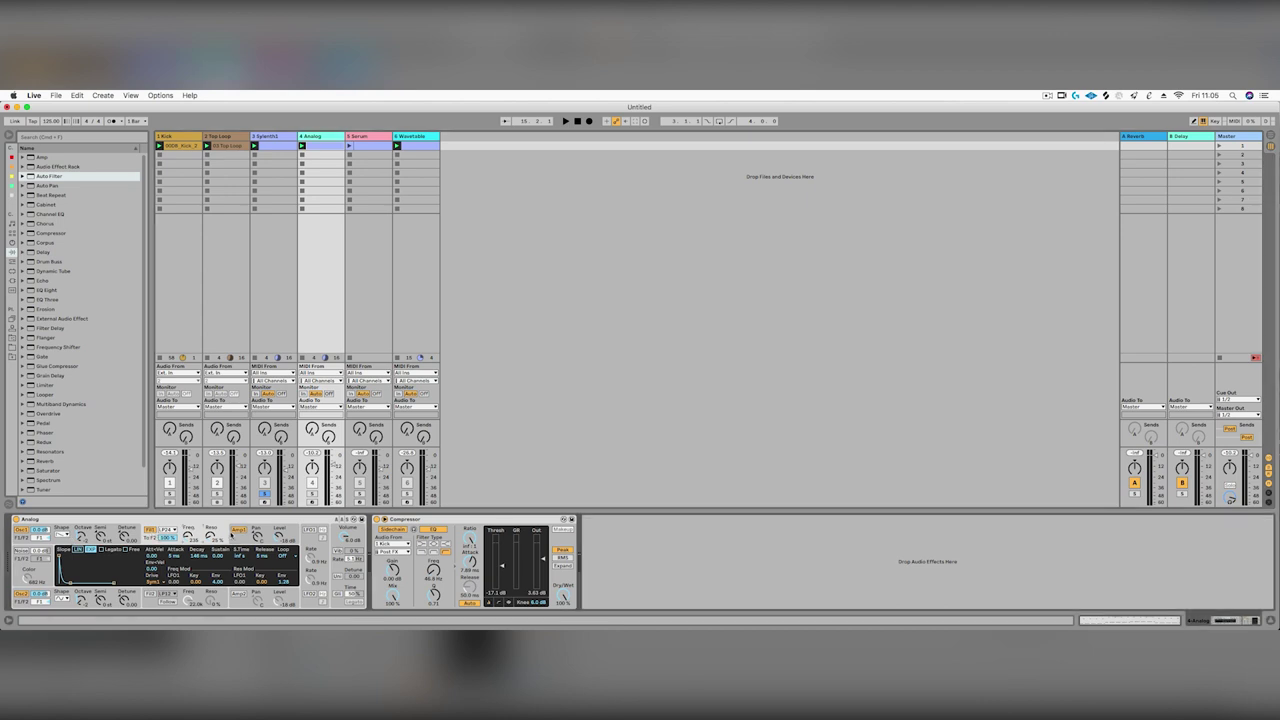
left_click(241, 539)
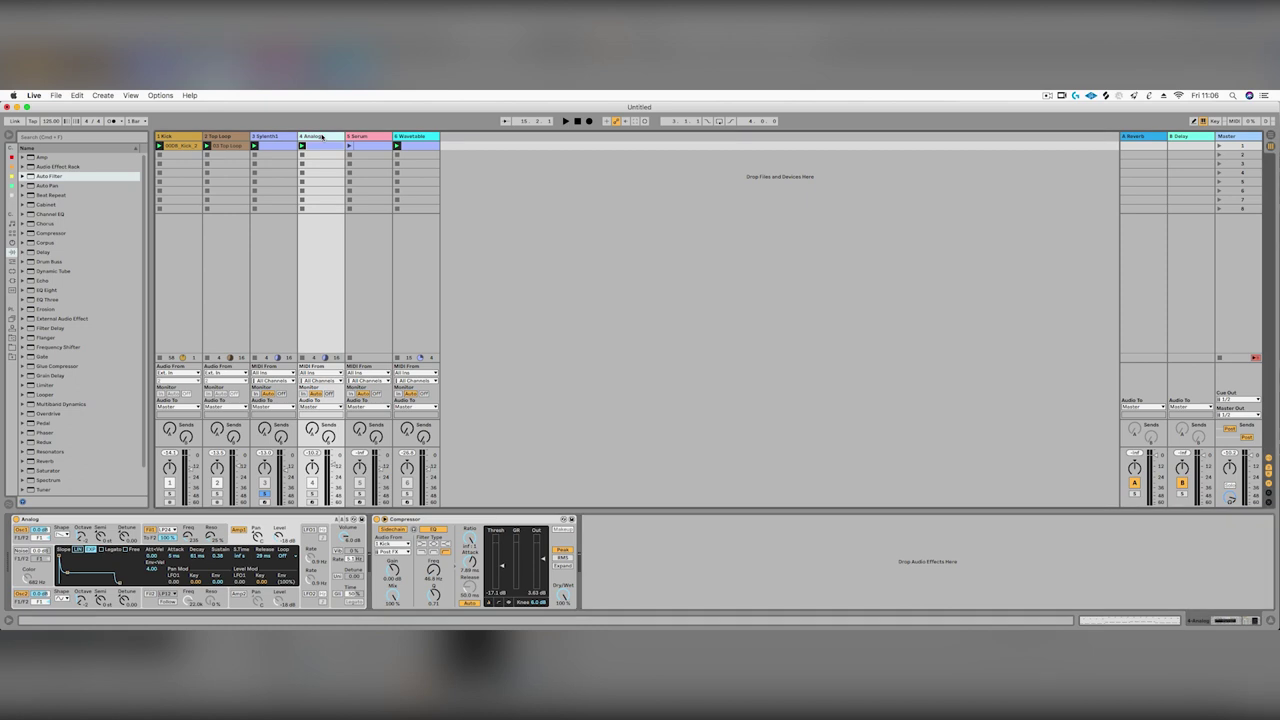
Step: Switch to Chrome and show the open page about The Glue from Cytomic
key("cmd+Tab")
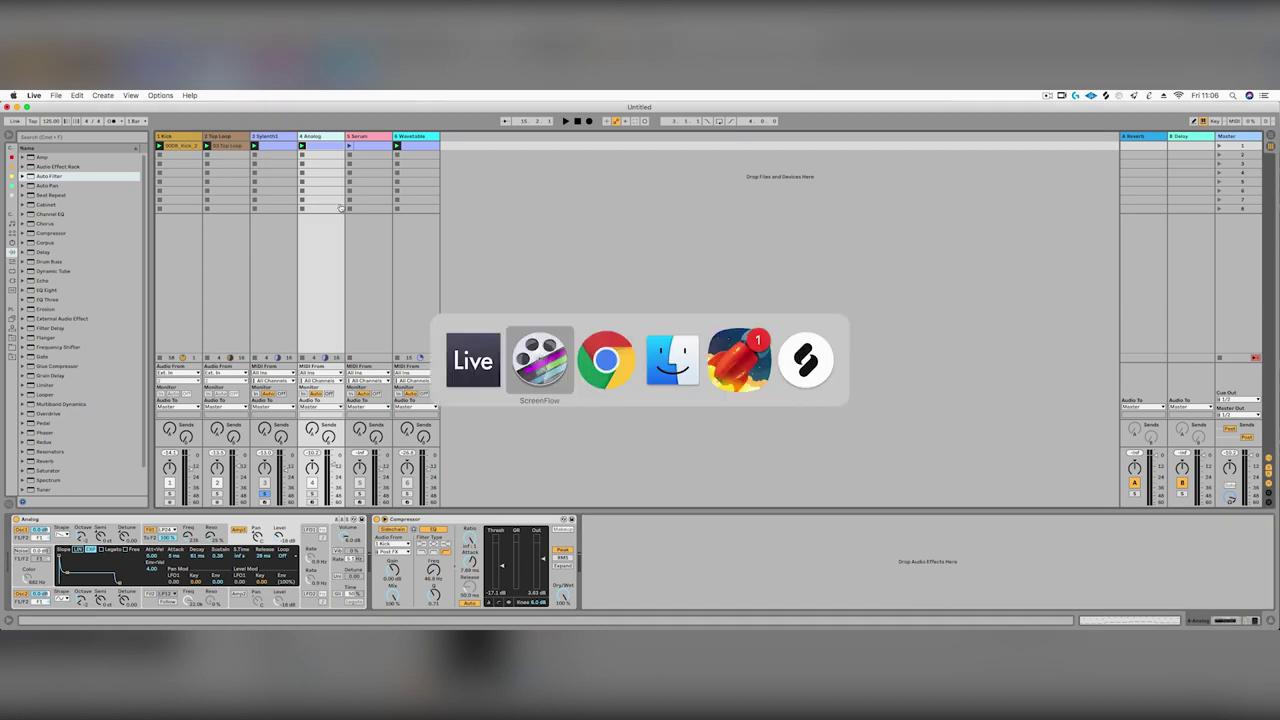
key("super+Tab")
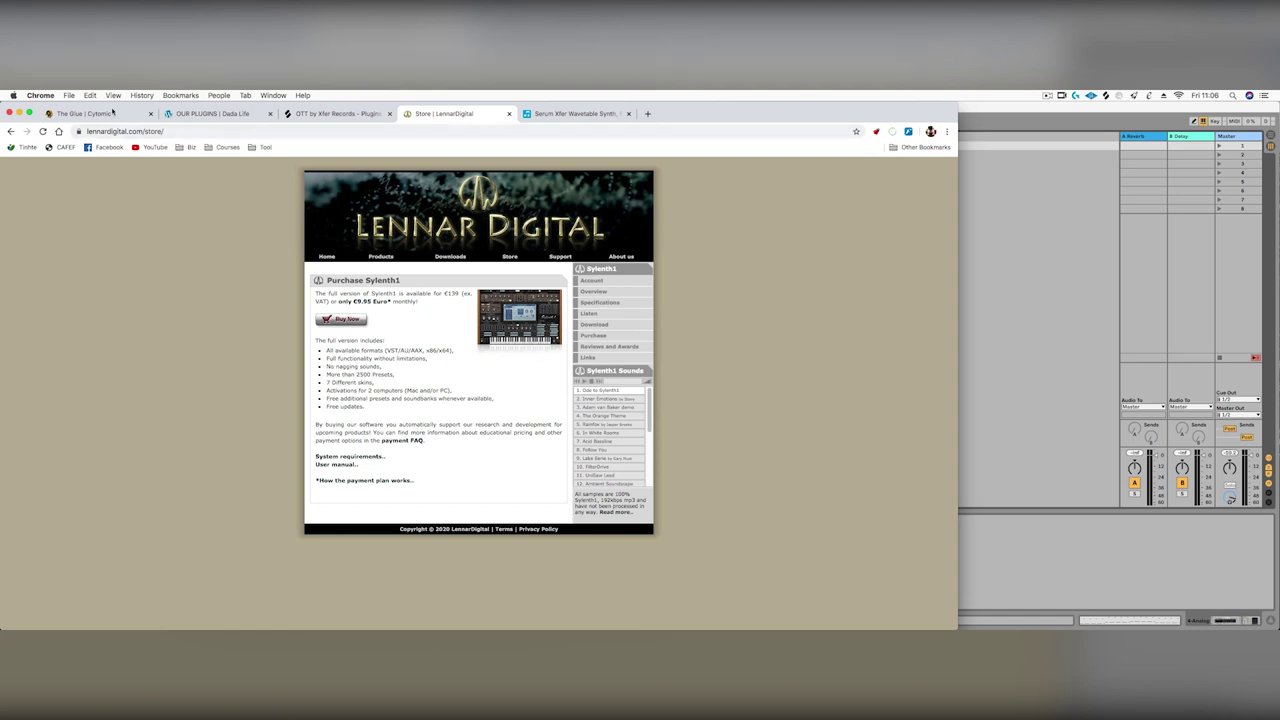
left_click(113, 113)
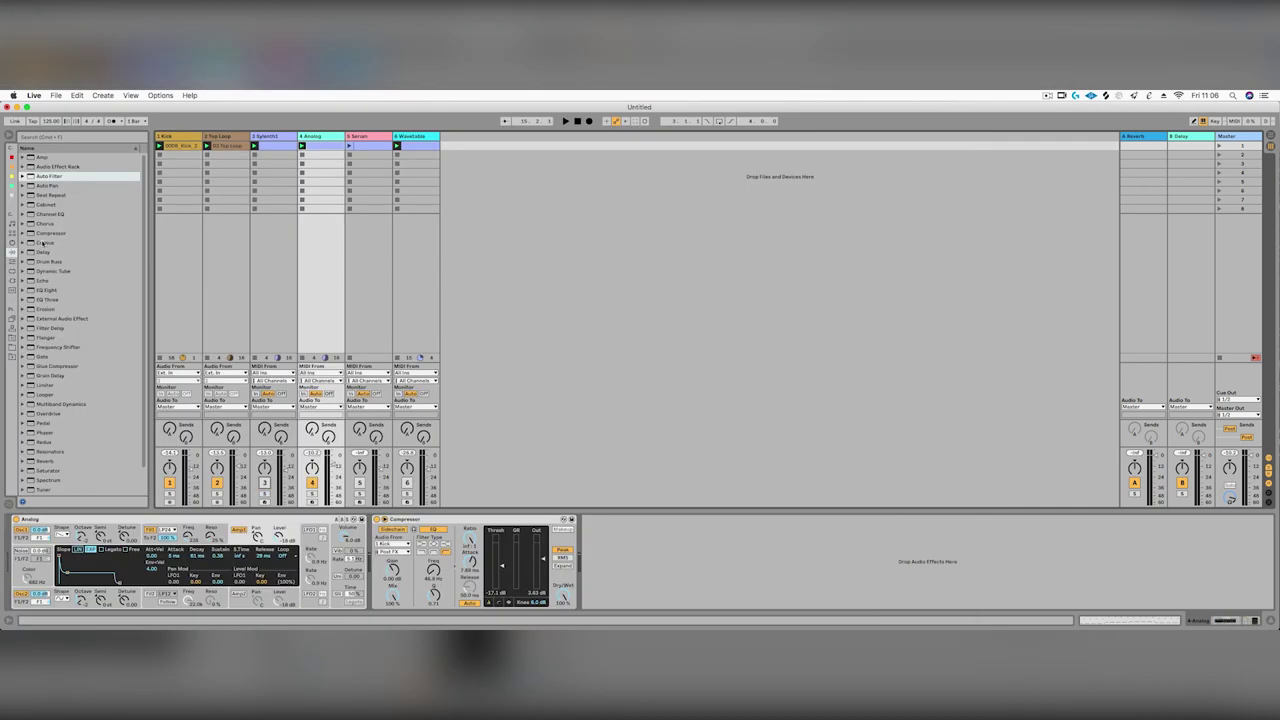
Step: Add a Glue Compressor after the Compressor on the Analog track
left_click(59, 366)
left_click_drag(59, 366, 676, 570)
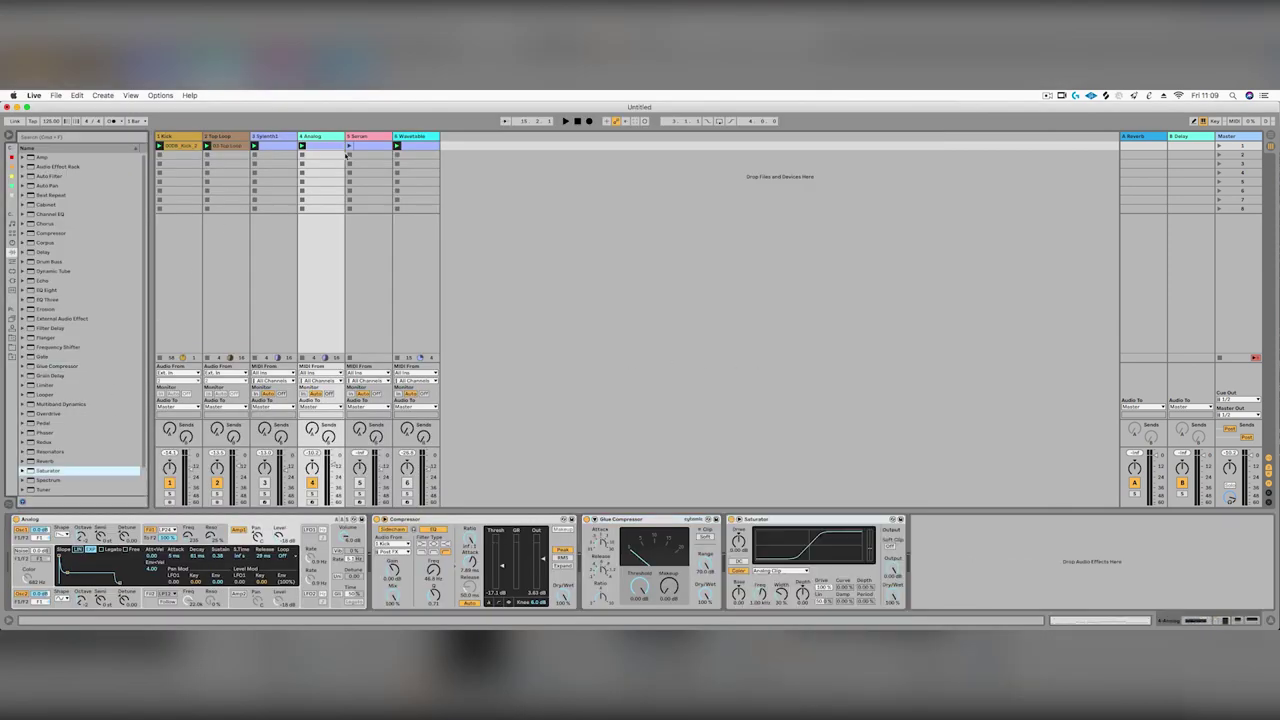
Step: Show the Serum plug-in on its track and look through its FX, Matrix and Global pages before returning to the oscillators
left_click(365, 140)
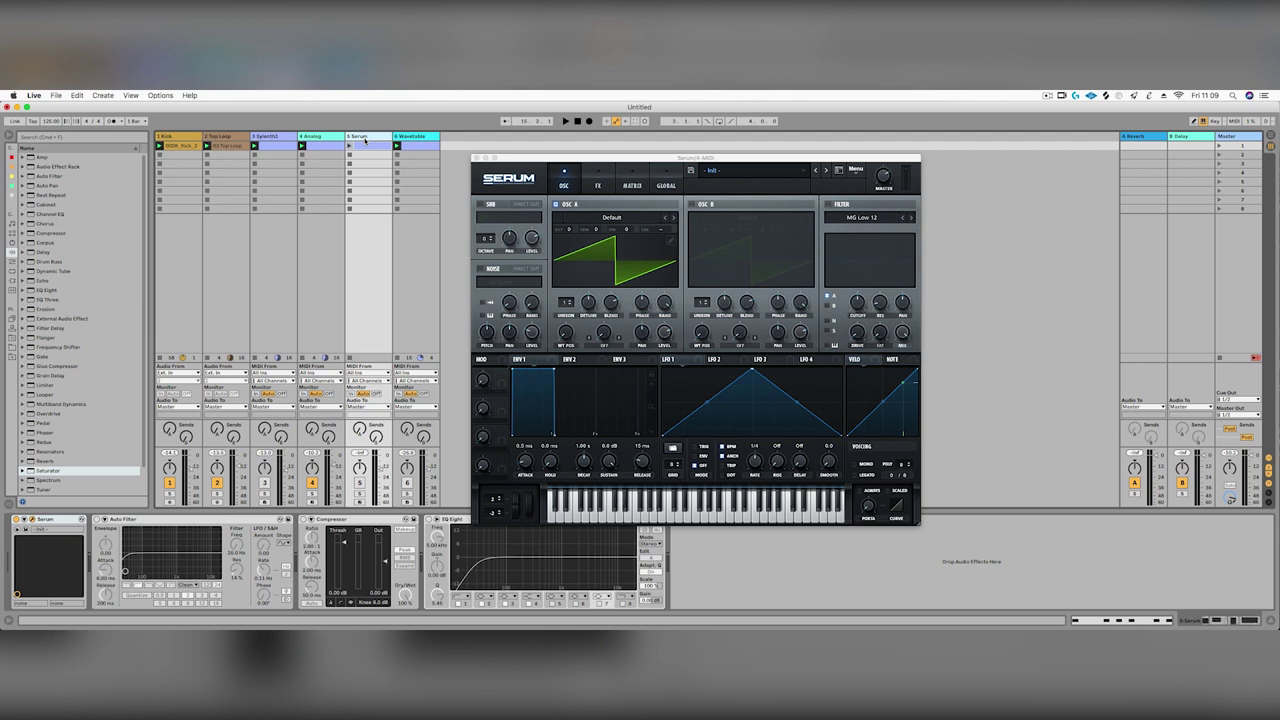
left_click(597, 188)
left_click(632, 188)
left_click(662, 187)
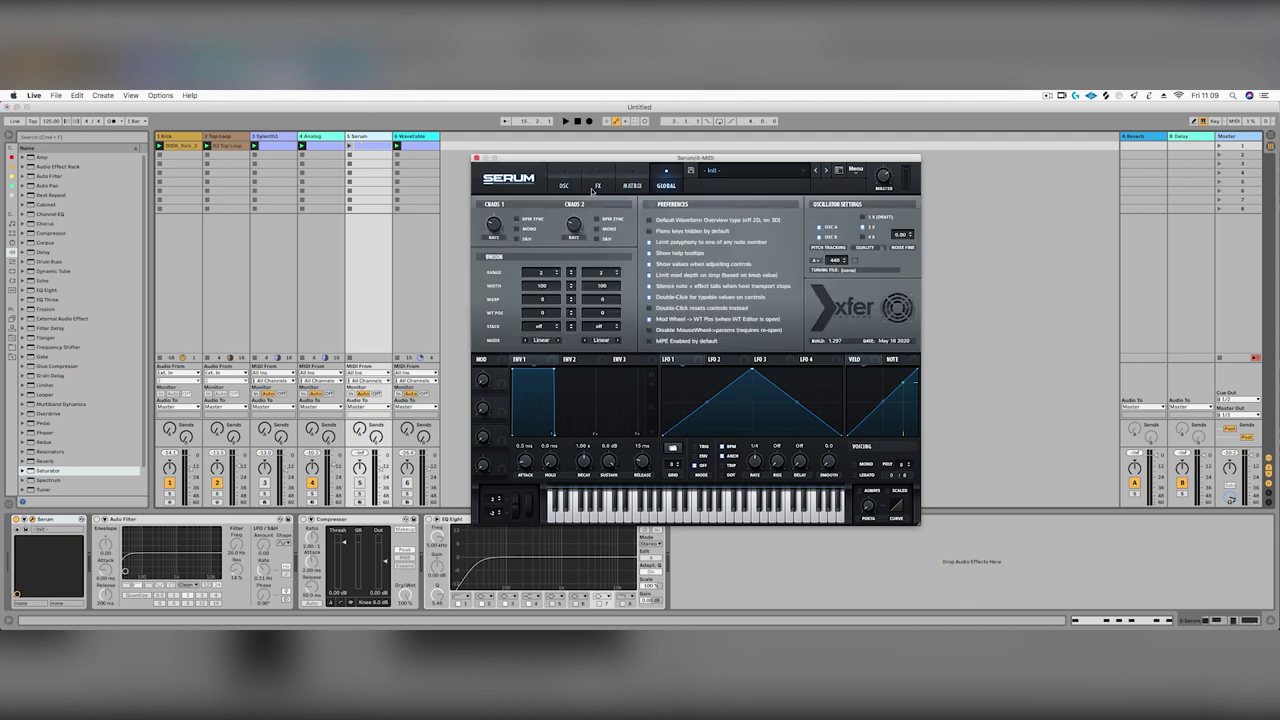
left_click(566, 187)
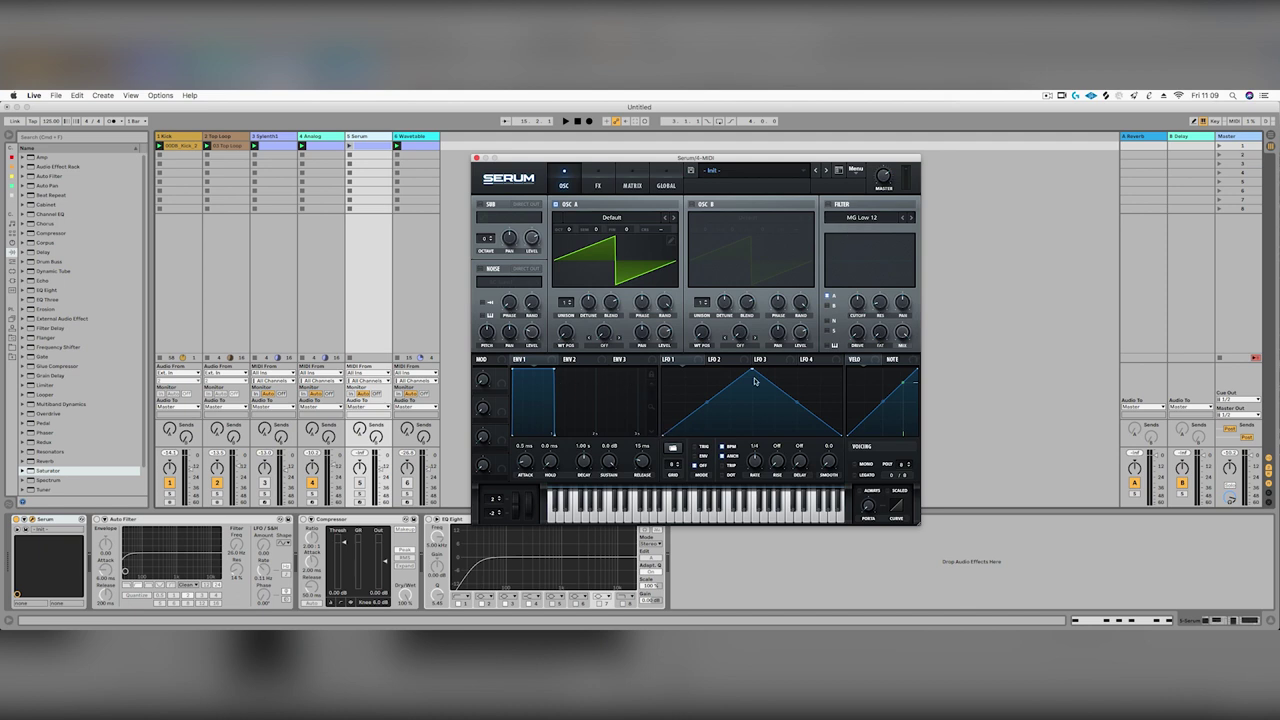
Step: In Serum's modulation matrix, assign Env 1 as the source for oscillator A's volume and raise the modulation amount
left_click(599, 188)
left_click(634, 187)
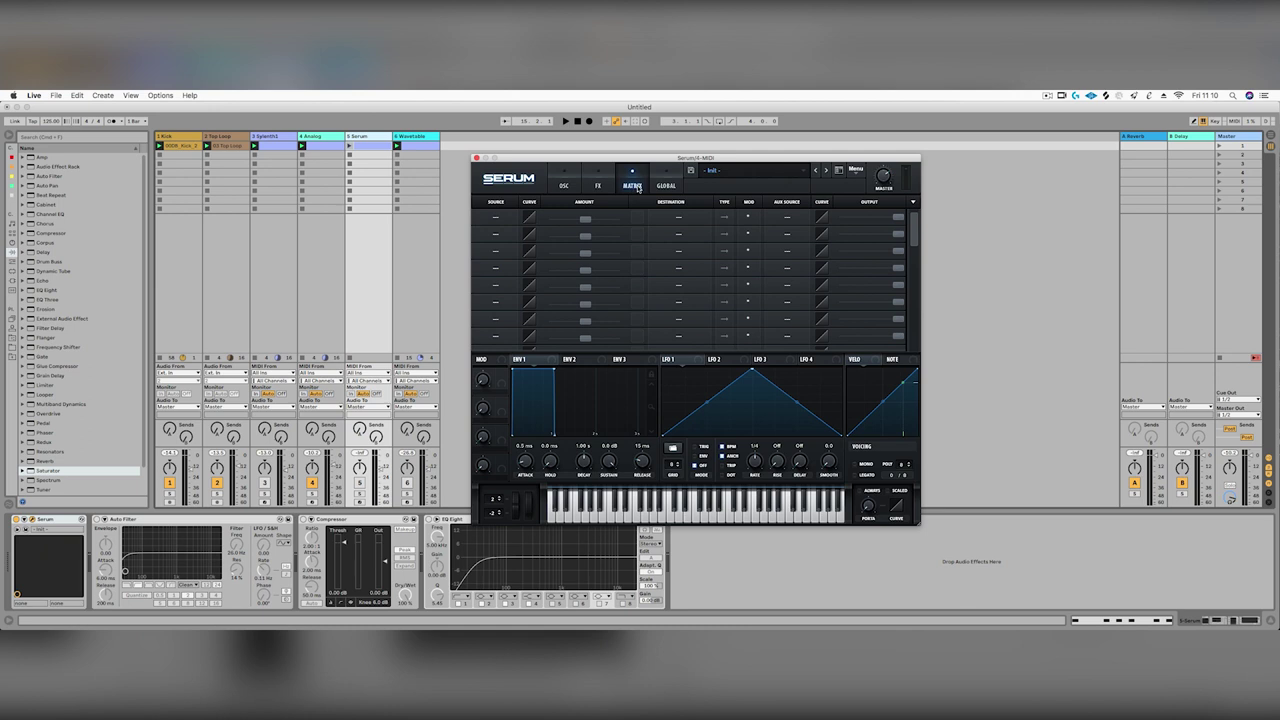
left_click(494, 221)
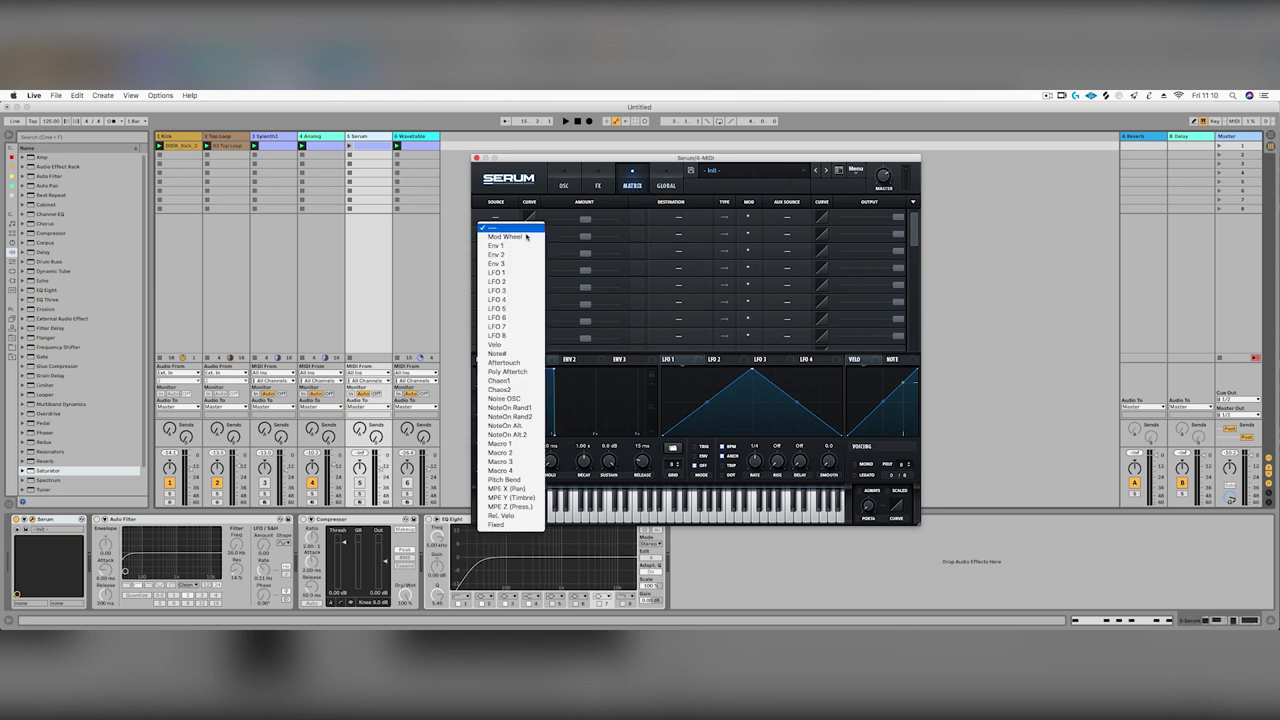
left_click(496, 245)
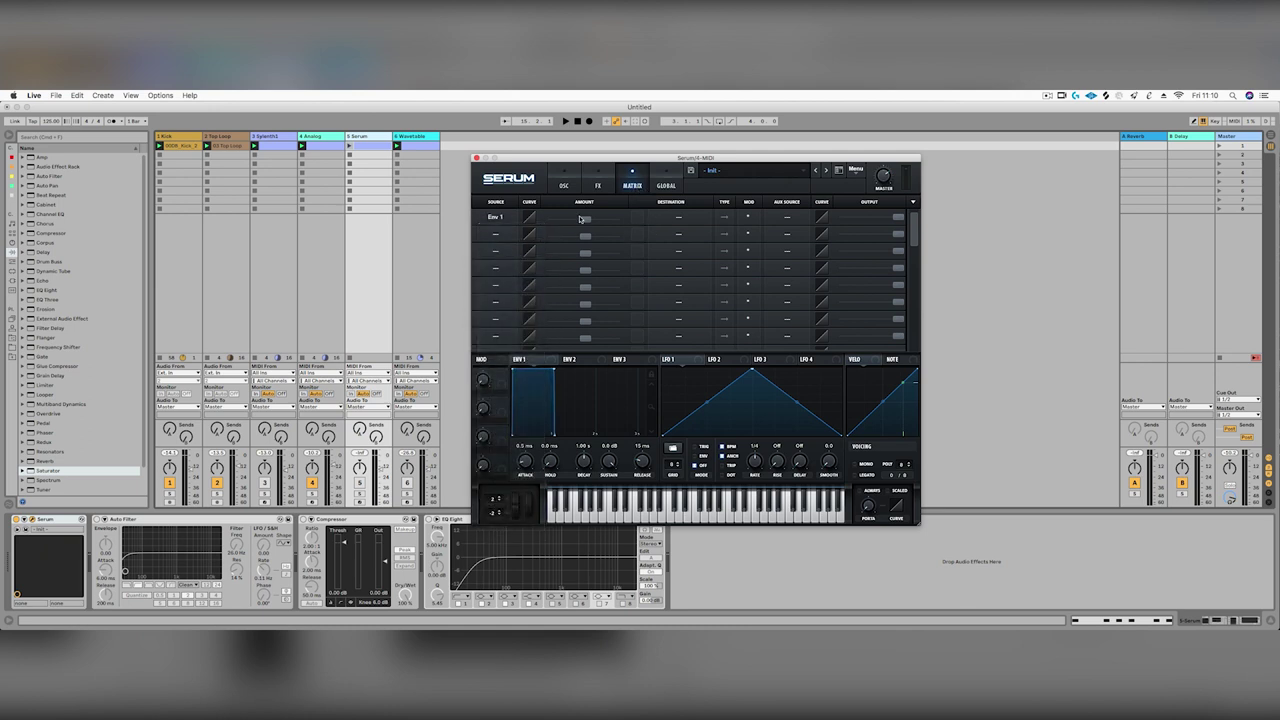
left_click(645, 220)
mouse_move(700, 228)
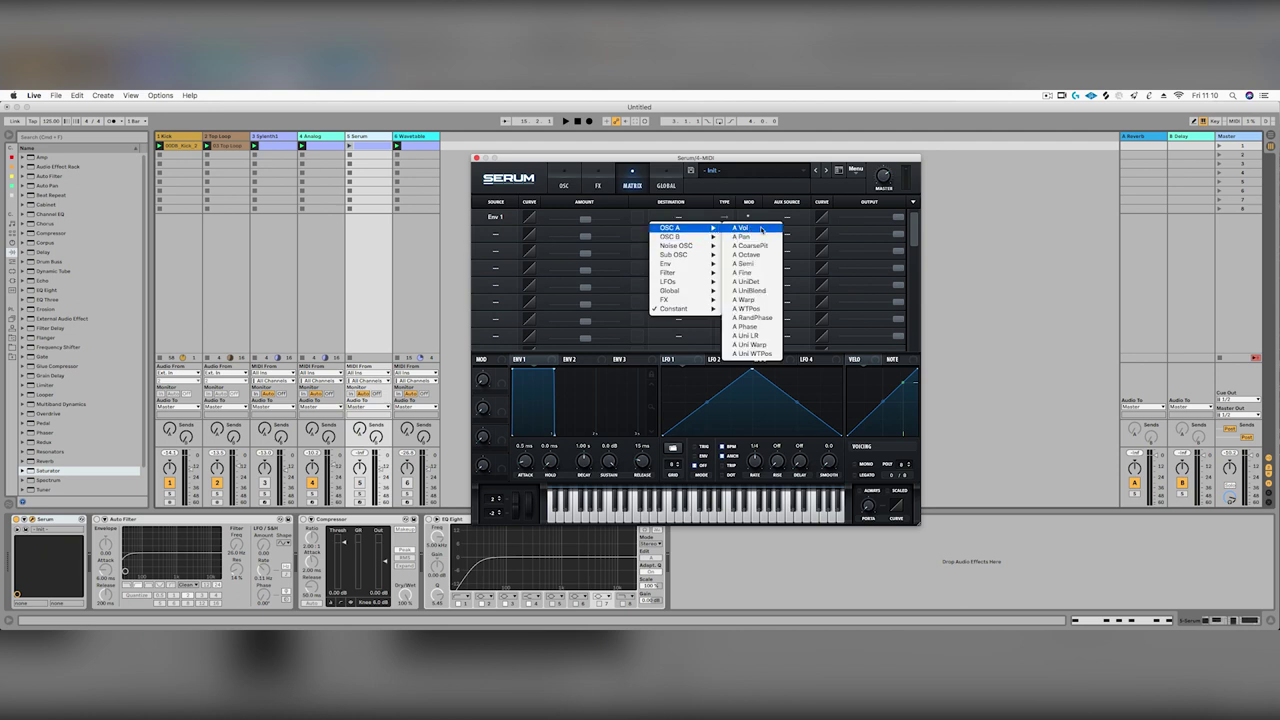
left_click(761, 229)
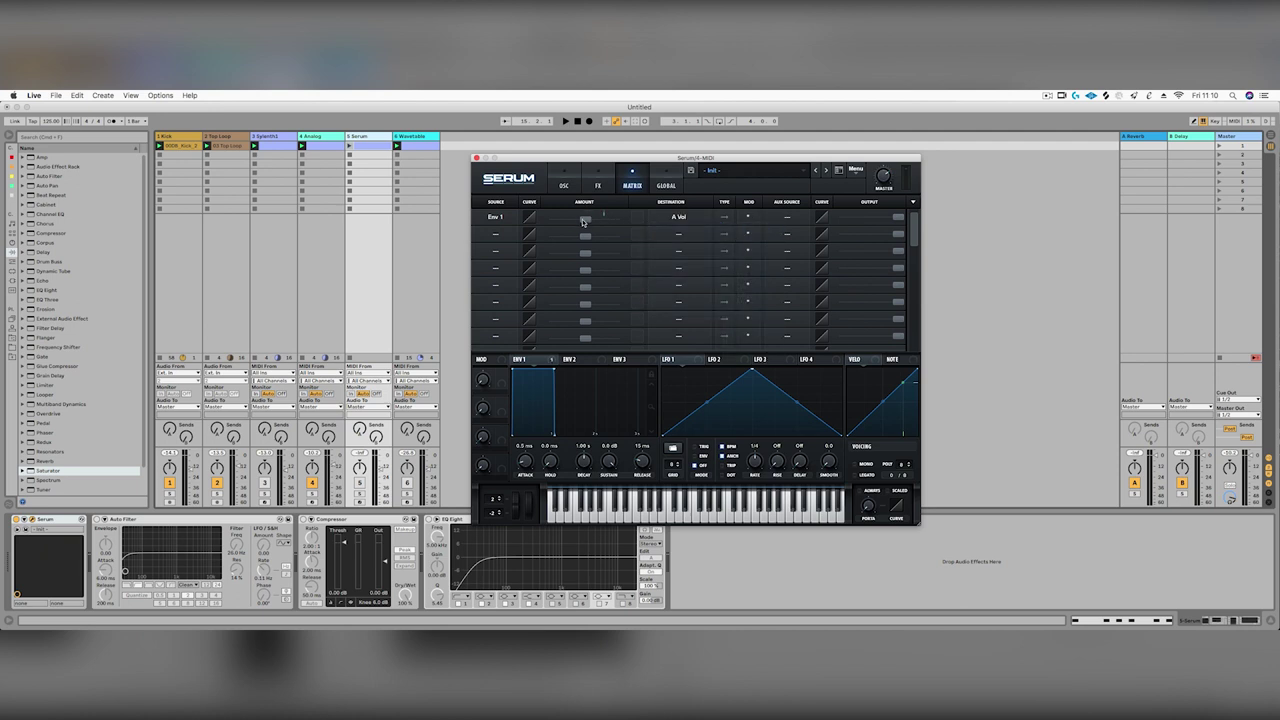
left_click_drag(585, 220, 628, 226)
Step: Return to Serum's oscillators and browse oscillator A's wavetable collections, including the Cymatics Anniversary Wavetables, without choosing one
left_click(567, 182)
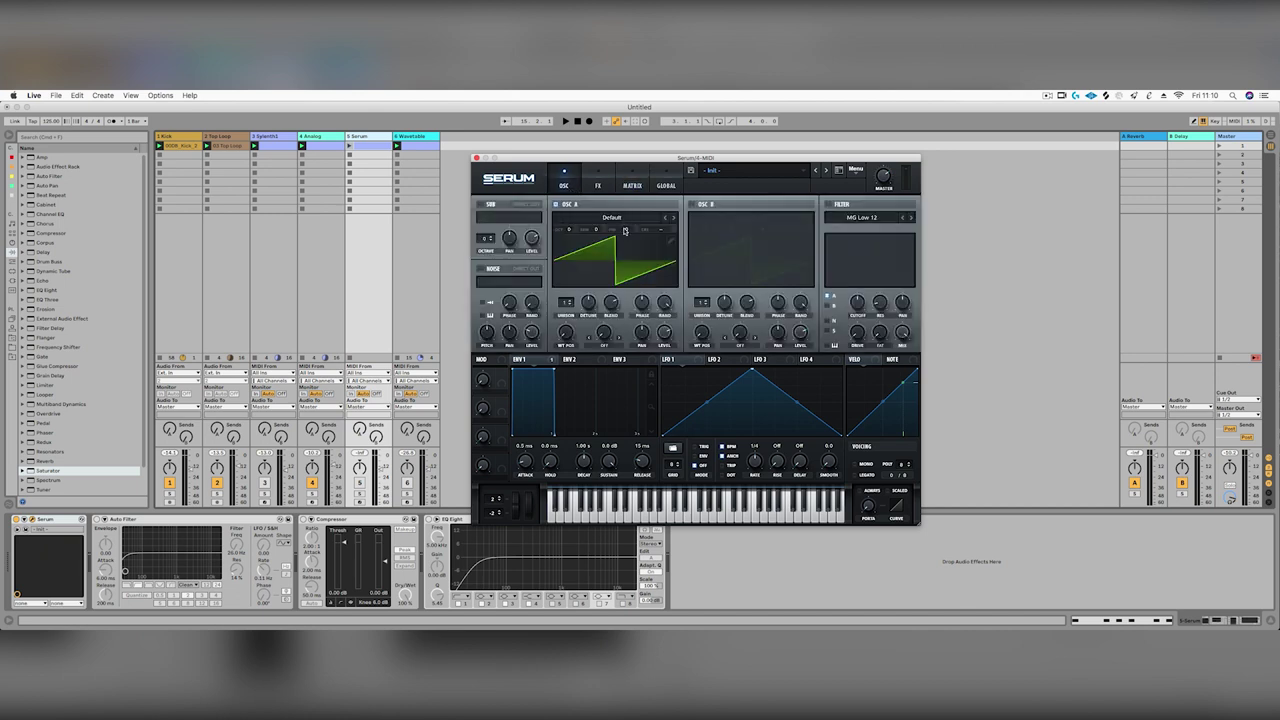
left_click(627, 217)
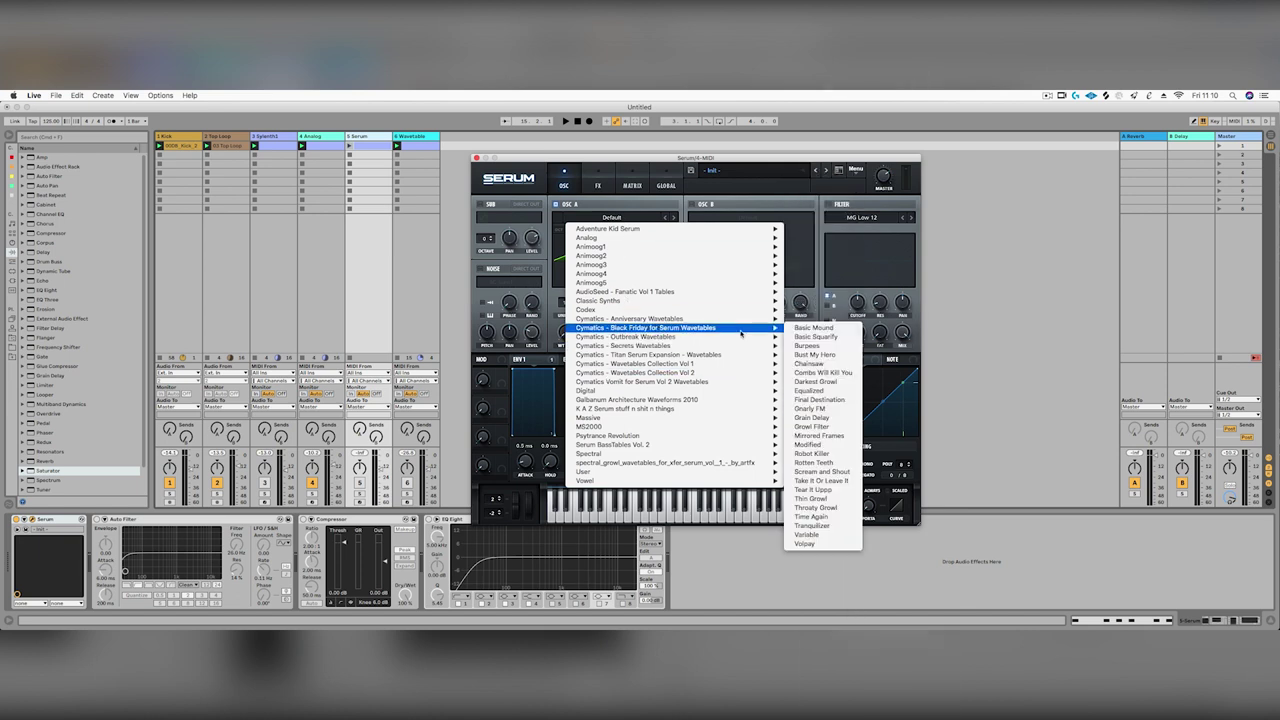
mouse_move(709, 319)
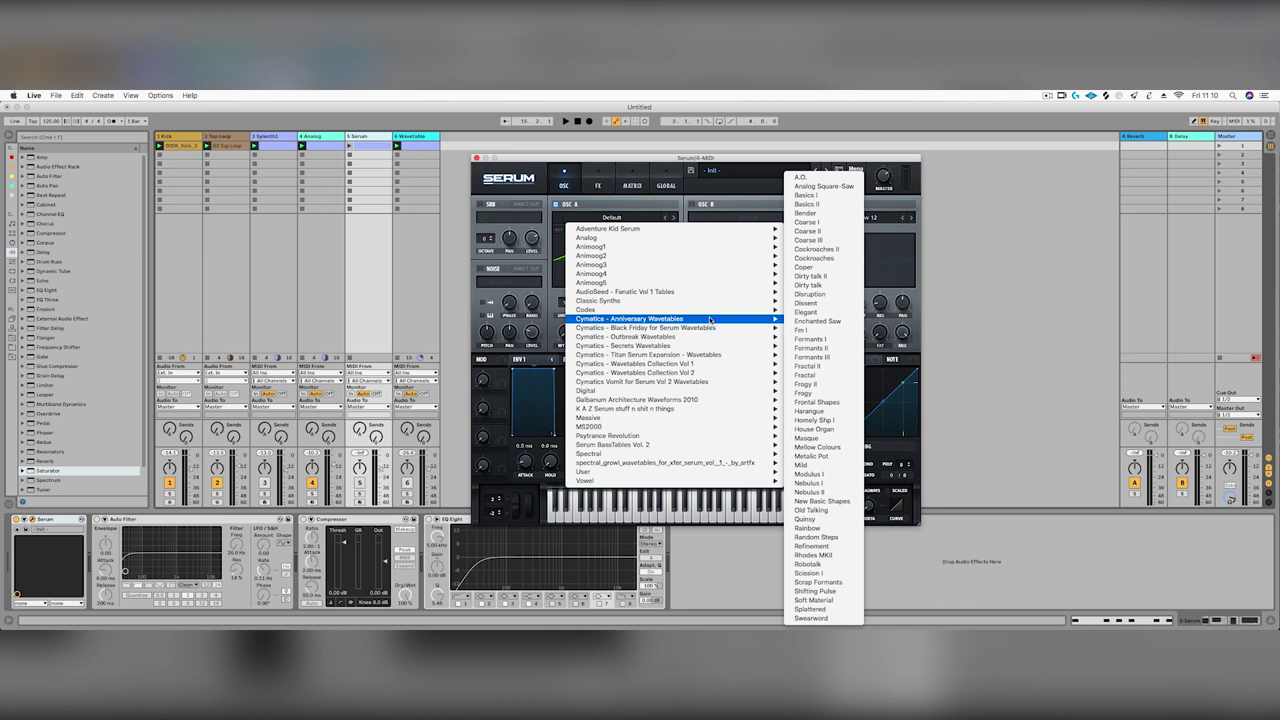
left_click(1057, 301)
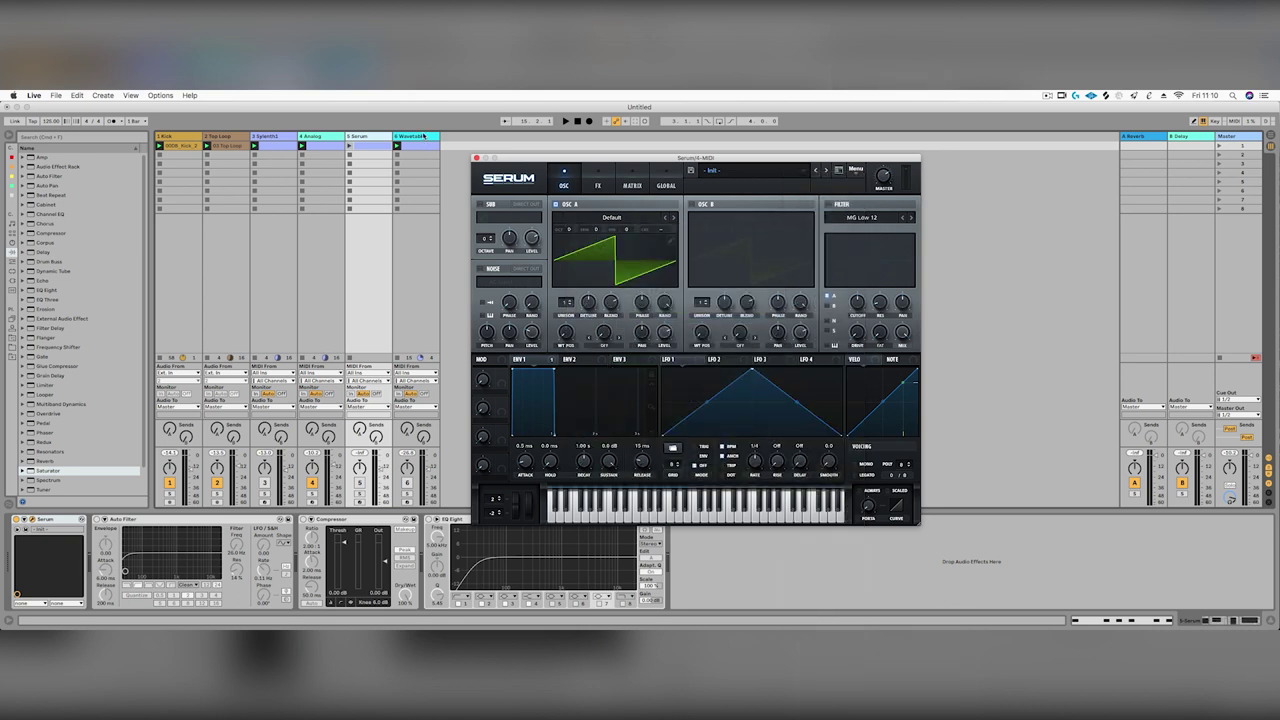
Step: Show the Wavetable synth on its track and look through oscillator 2's list of Basics wavetables without choosing one
left_click(422, 138)
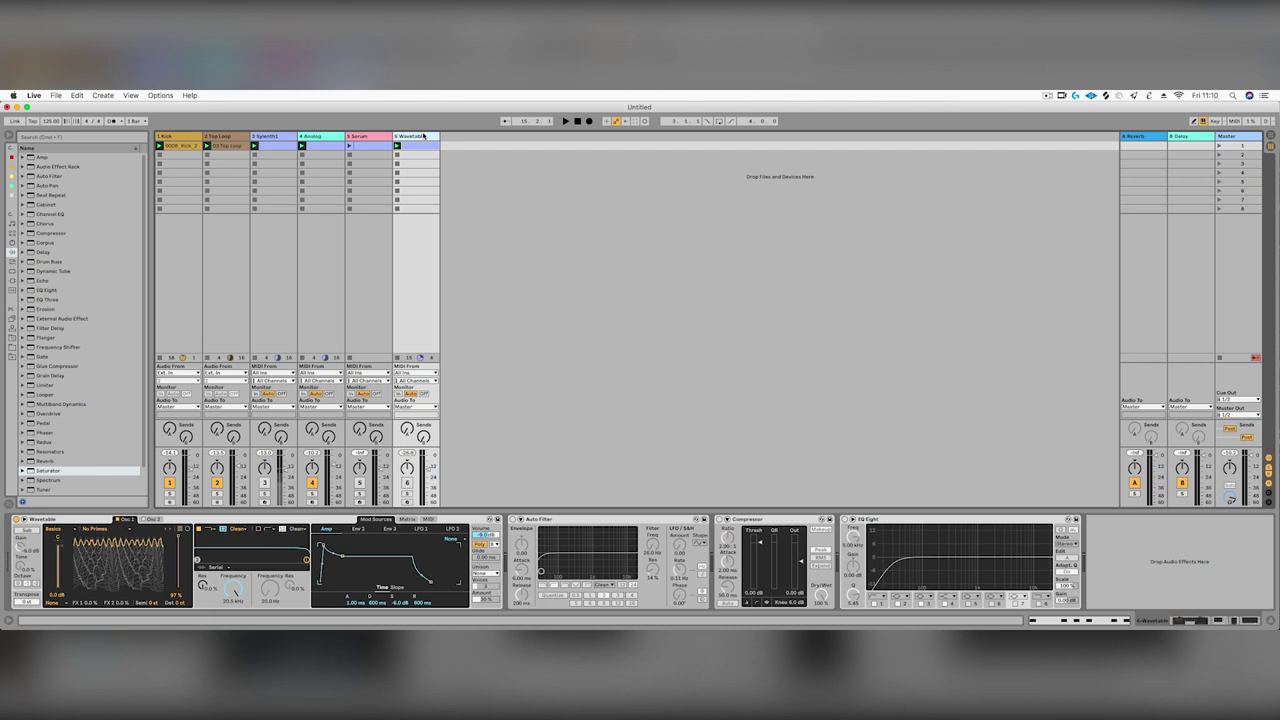
left_click(150, 521)
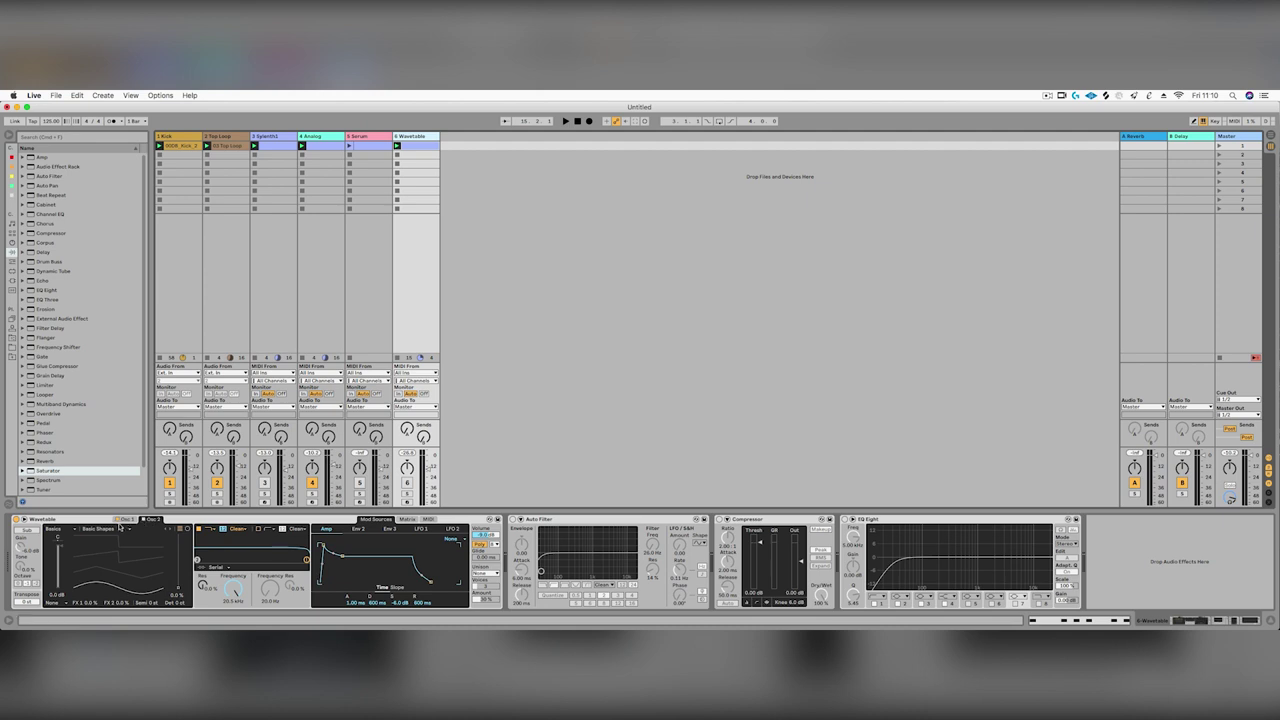
left_click(100, 528)
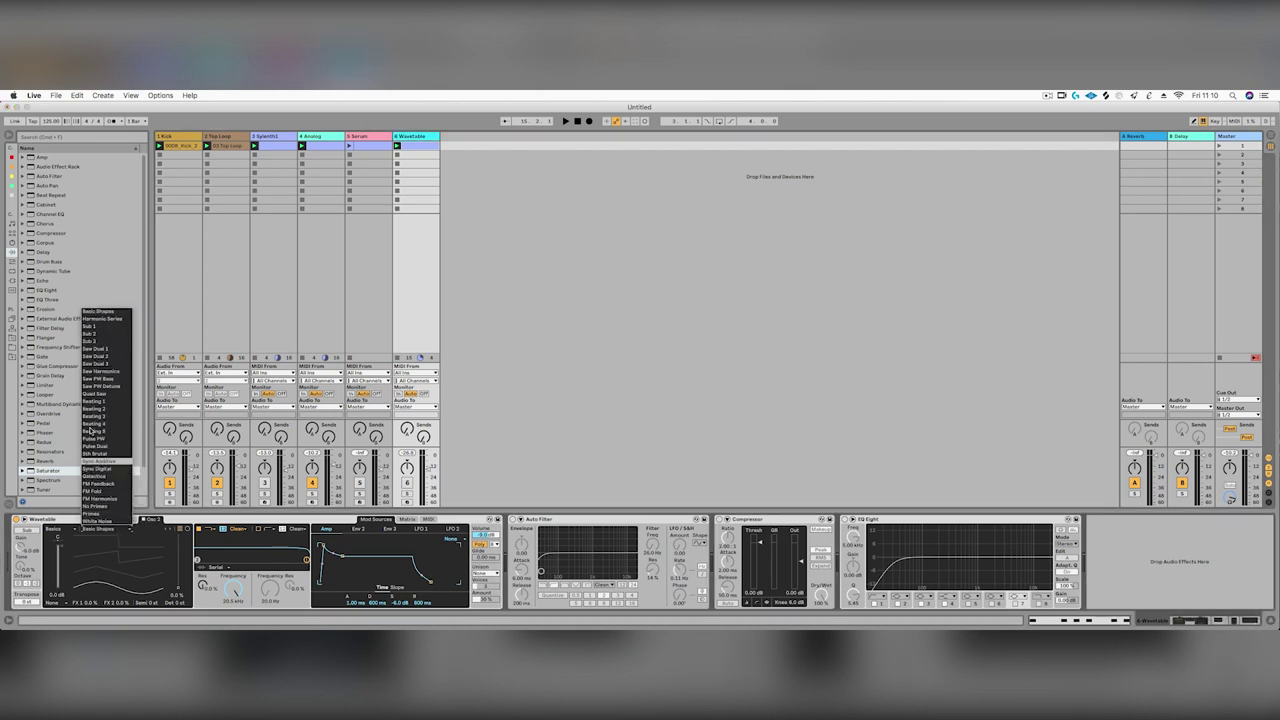
left_click(150, 360)
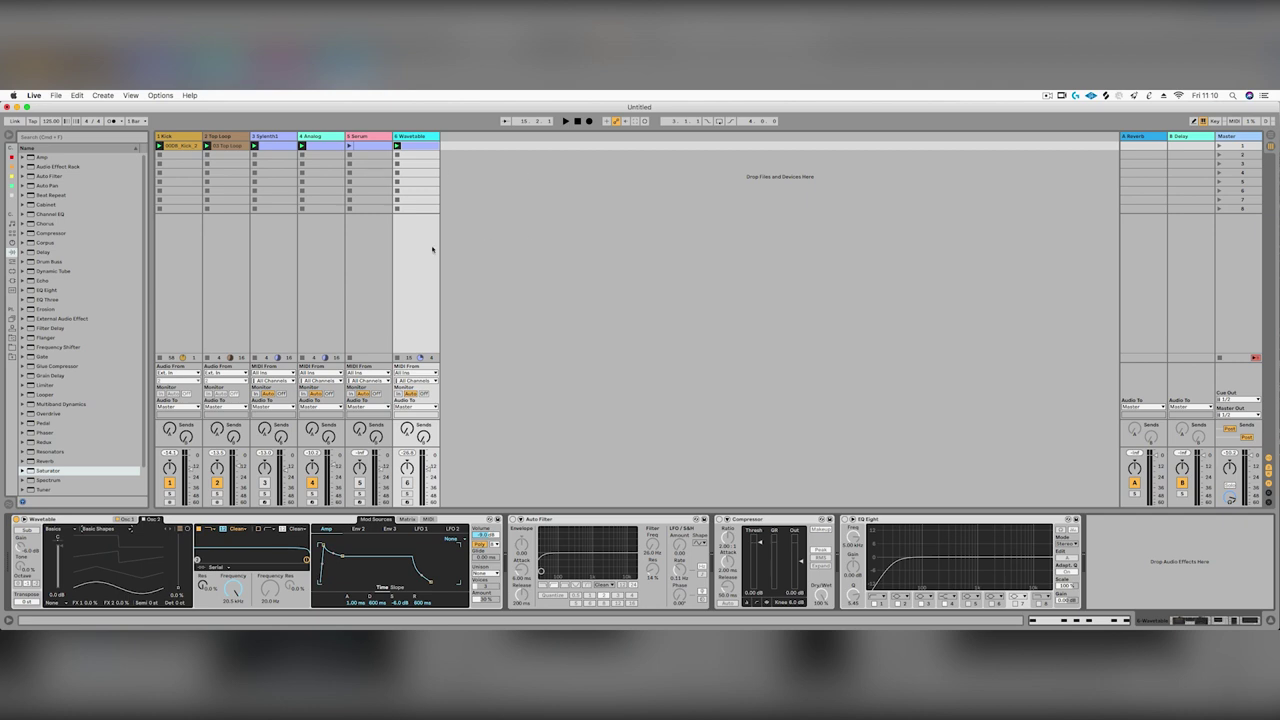
Step: Load the sample Mridanga One Shot 01.aif into Wavetable's oscillator 2 and move its wavetable position to about halfway
left_click(16, 290)
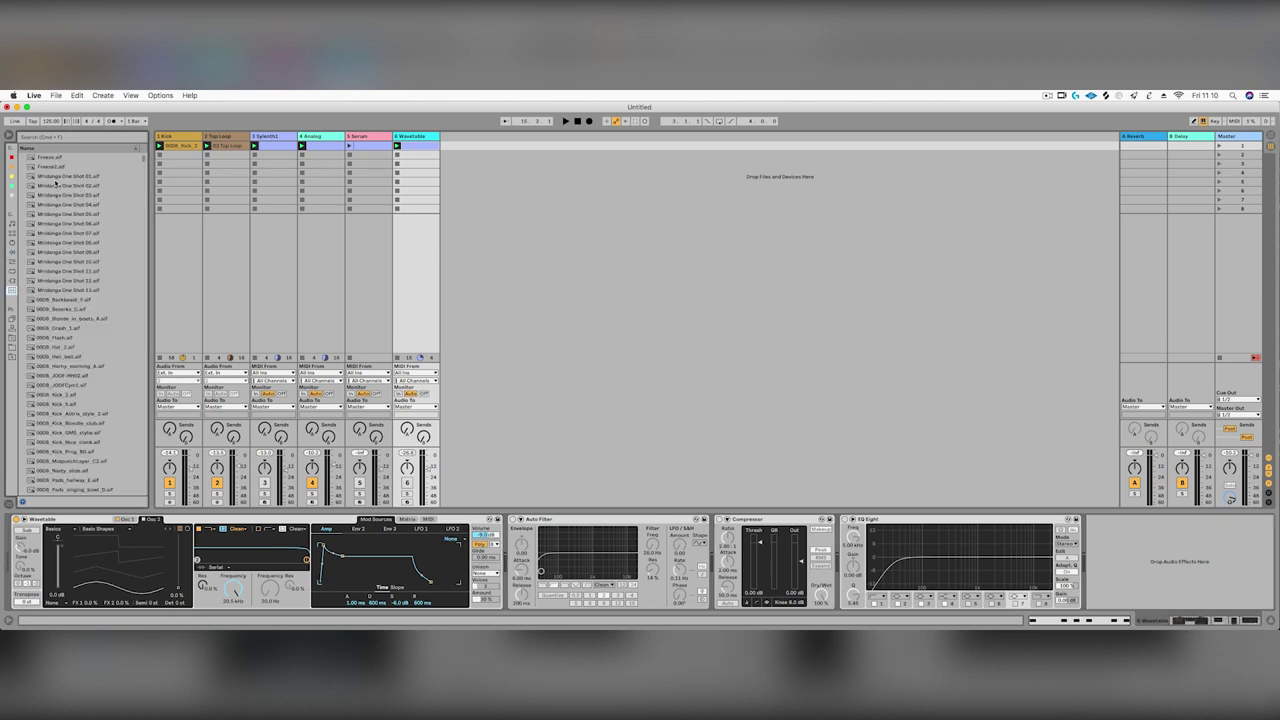
left_click(58, 178)
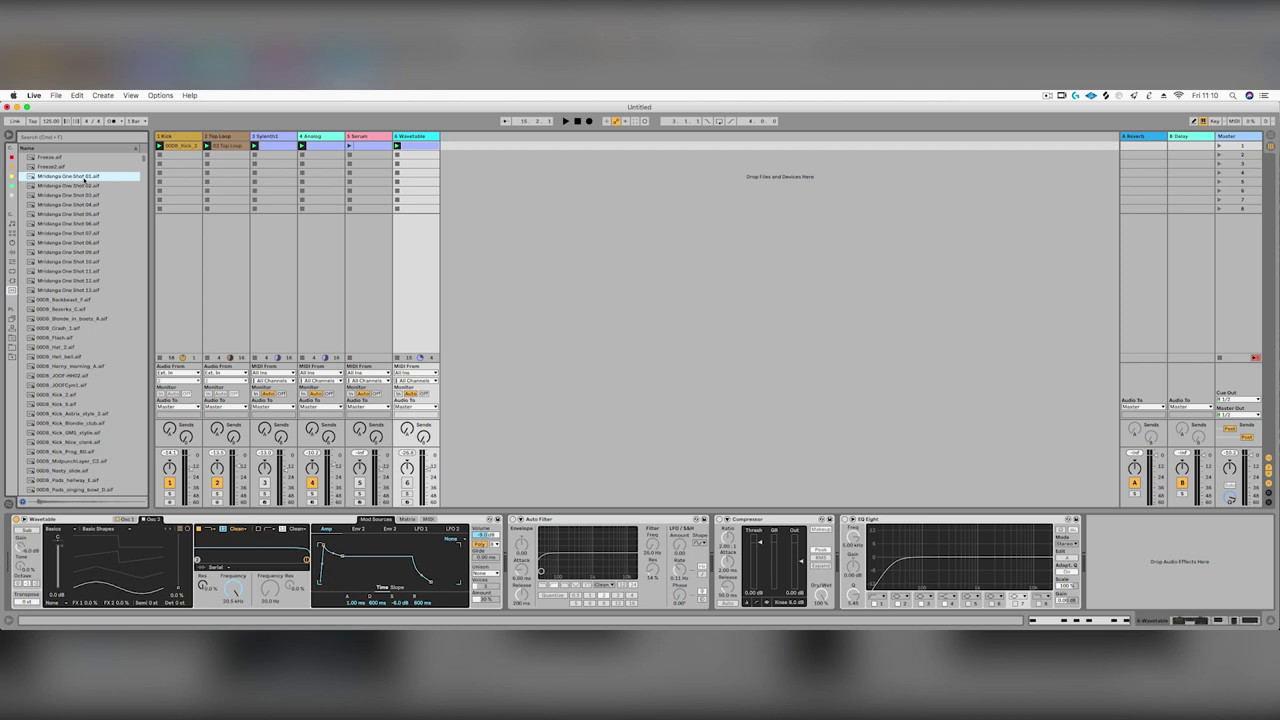
left_click_drag(112, 178, 133, 571)
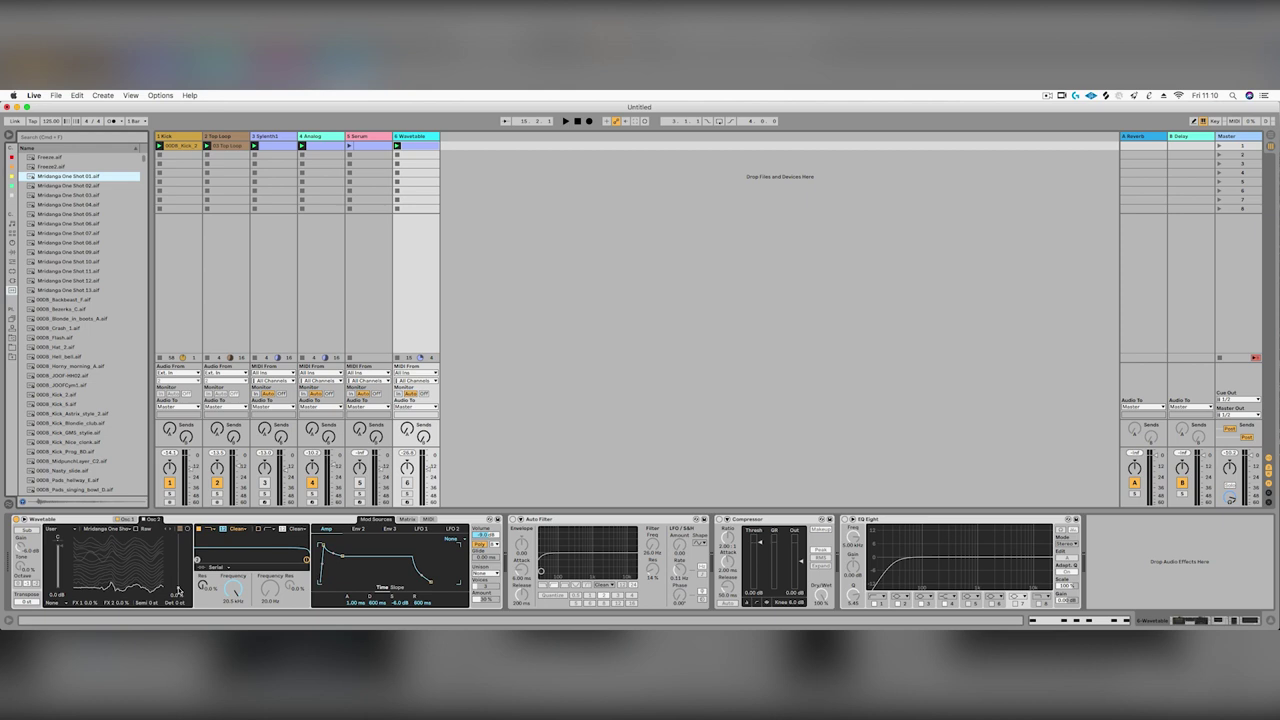
left_click_drag(178, 590, 179, 562)
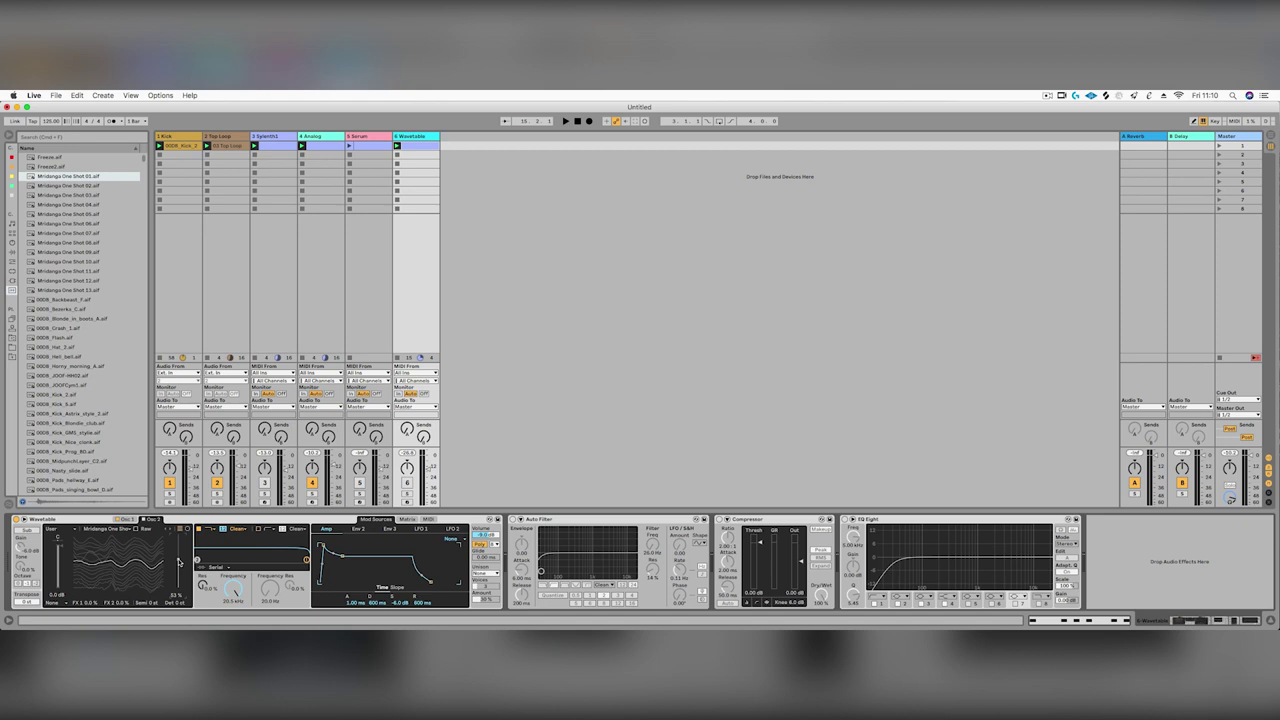
Step: In Wavetable's modulation matrix, modulate the filter frequencies with the Amp envelope and LFO 1, and lower the filter cutoffs
left_click(407, 520)
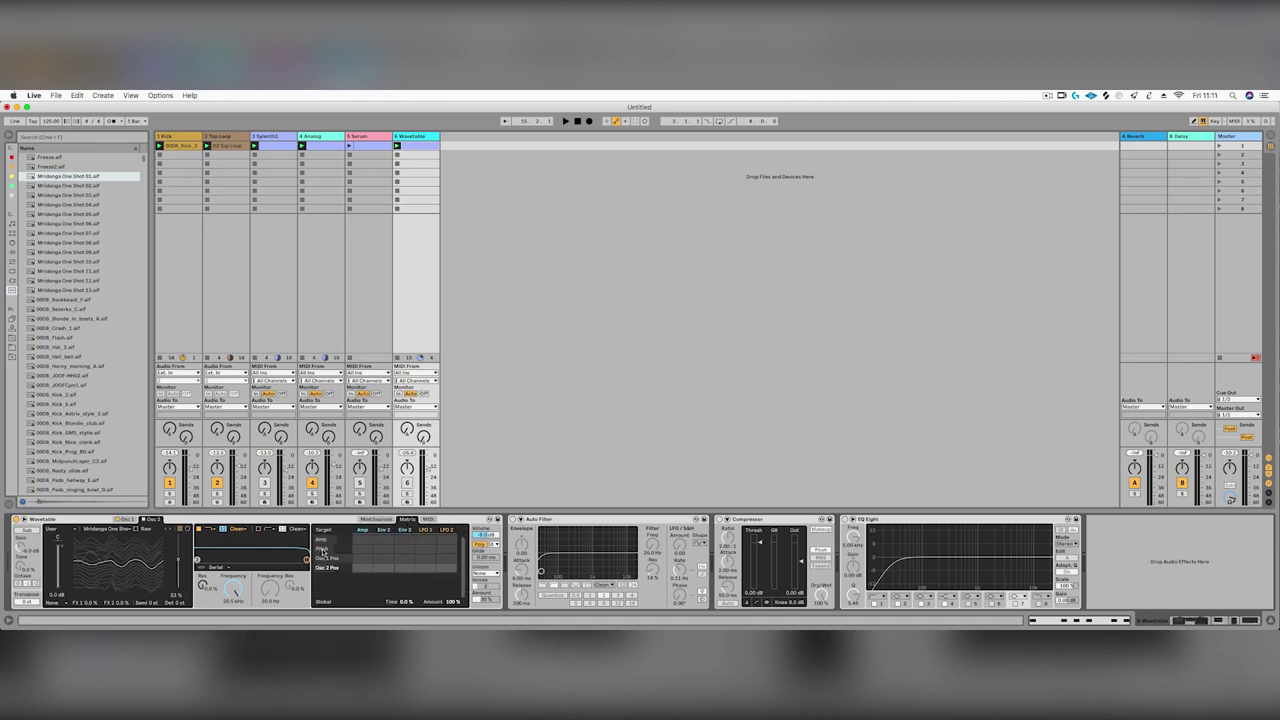
mouse_move(250, 588)
left_mouse_down()
mouse_move(250, 618)
mouse_move(270, 562)
mouse_move(234, 625)
mouse_move(267, 579)
left_mouse_up()
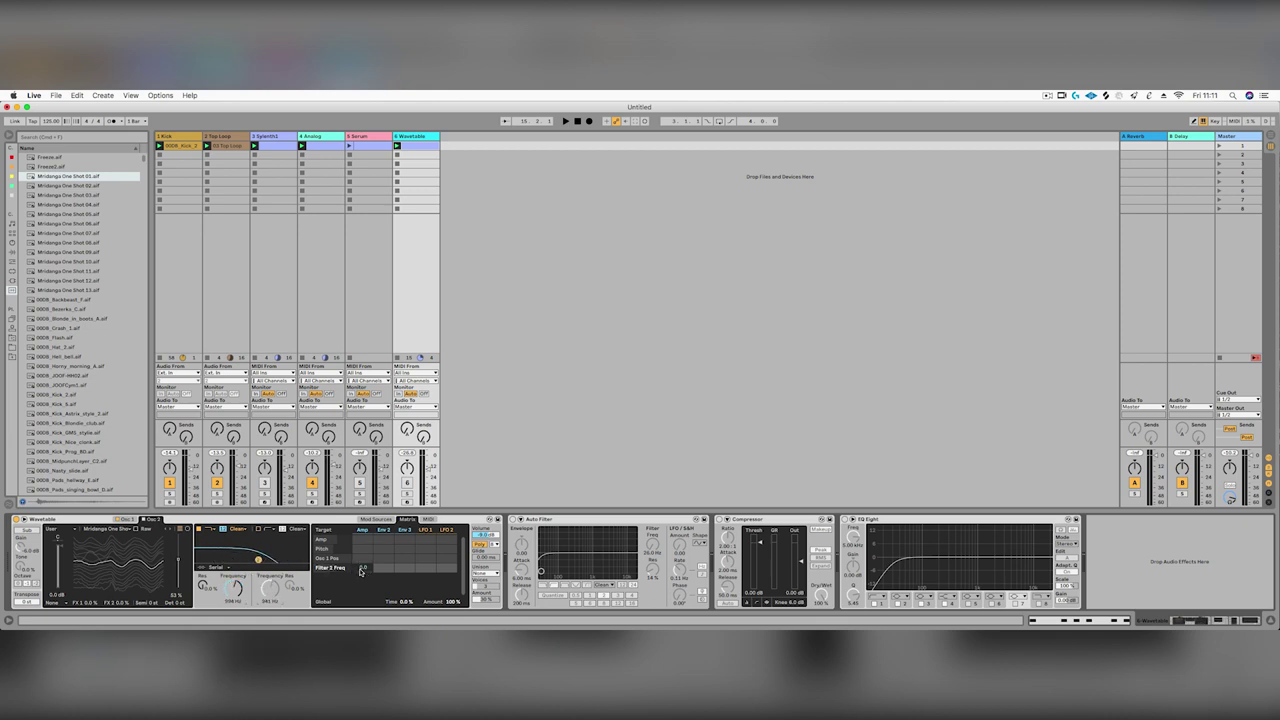
left_click_drag(363, 570, 363, 530)
left_click_drag(426, 570, 426, 528)
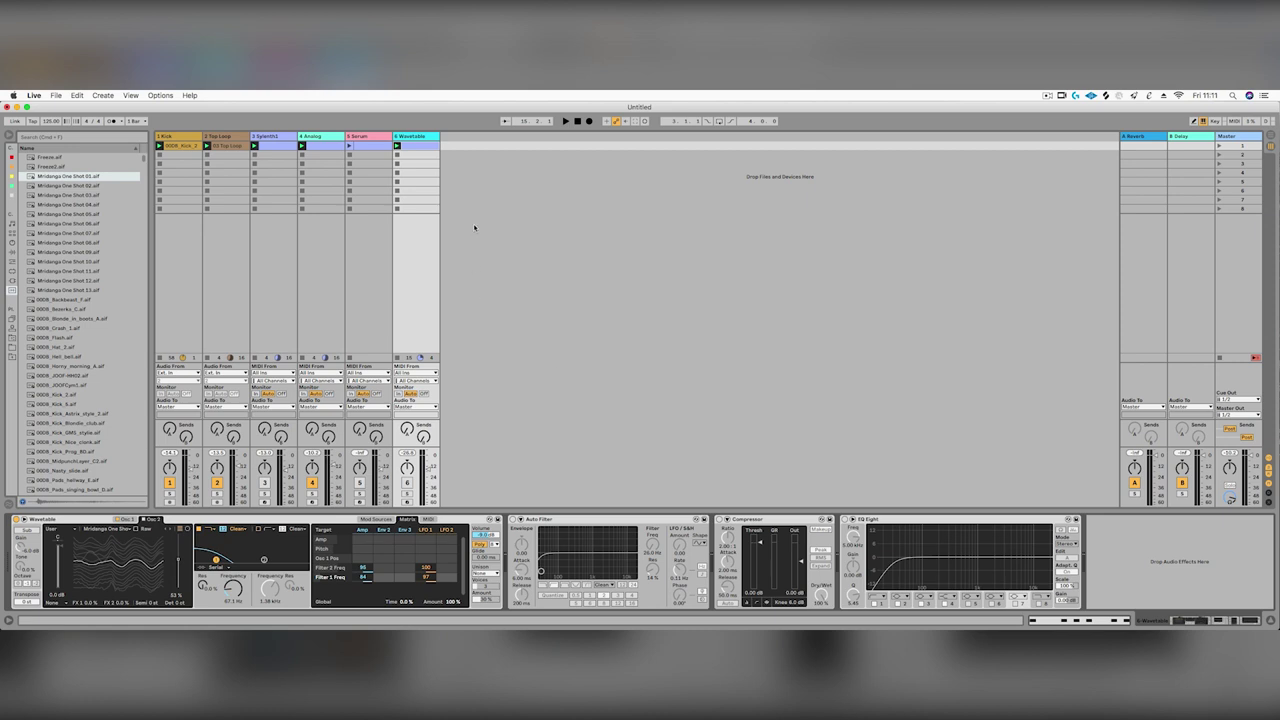
Step: Show Serum's FX page together with Live's own list of audio effects for comparison
left_click(368, 133)
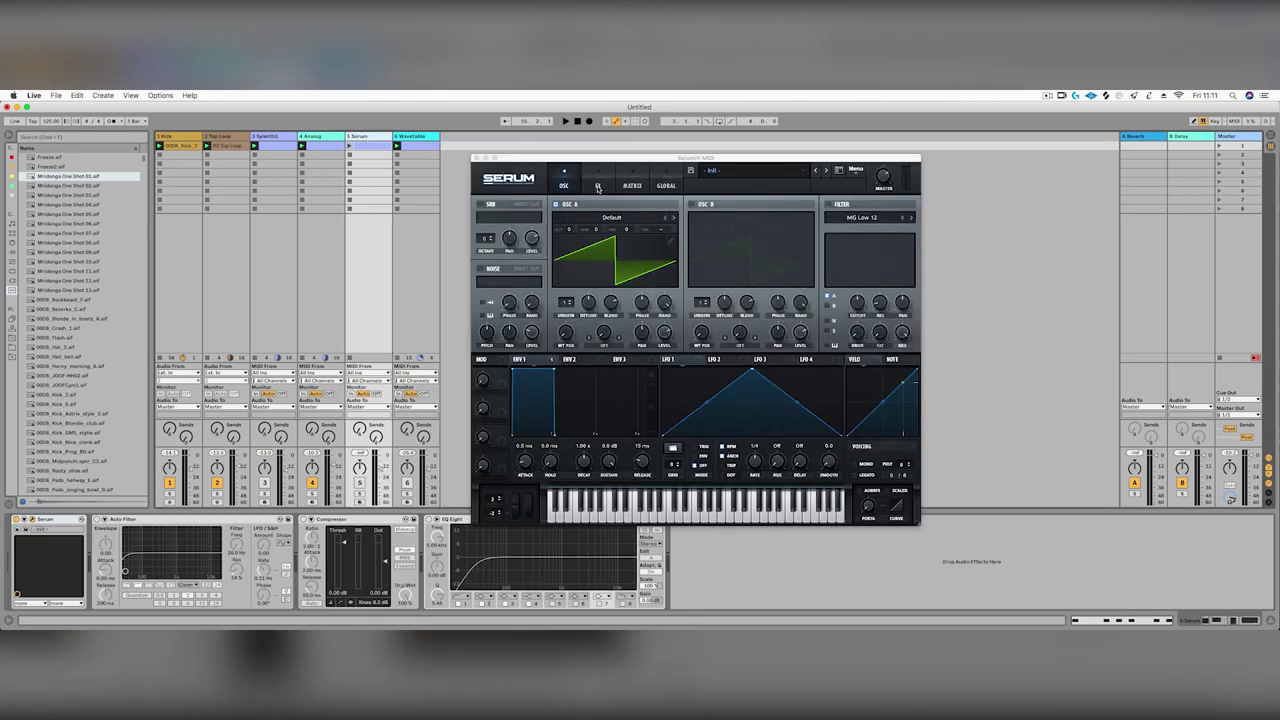
left_click(598, 186)
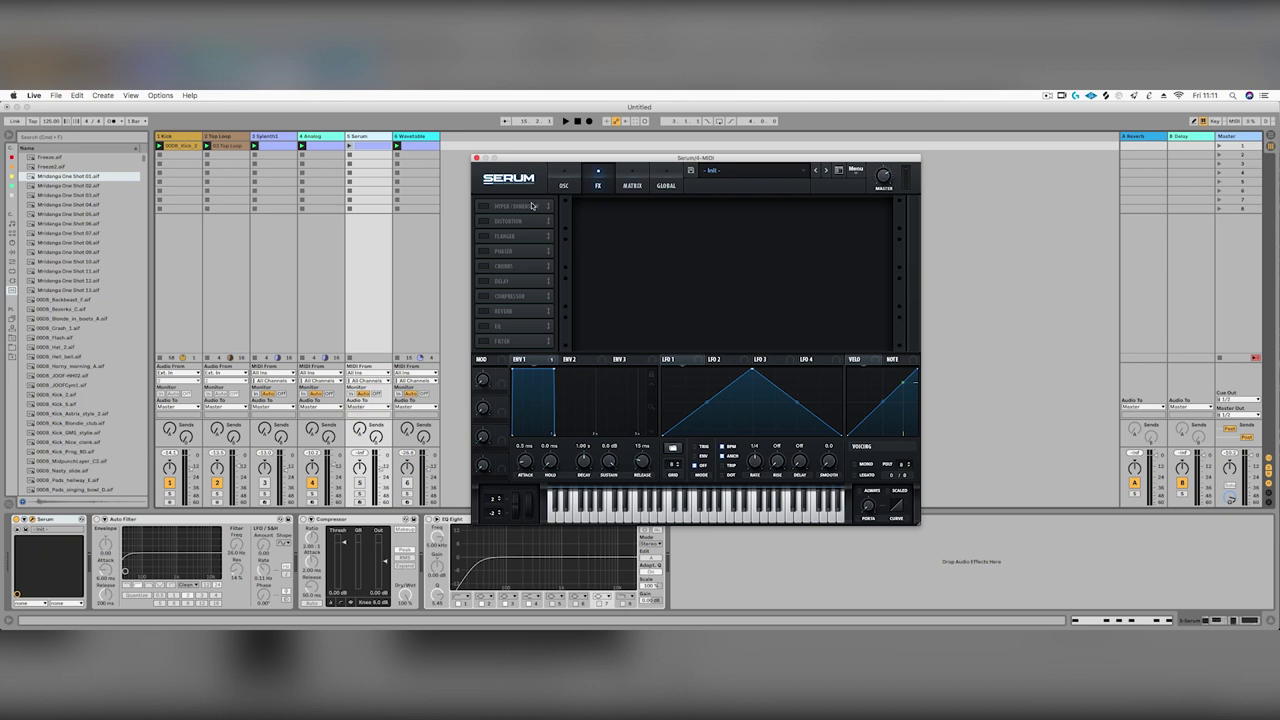
left_click(13, 252)
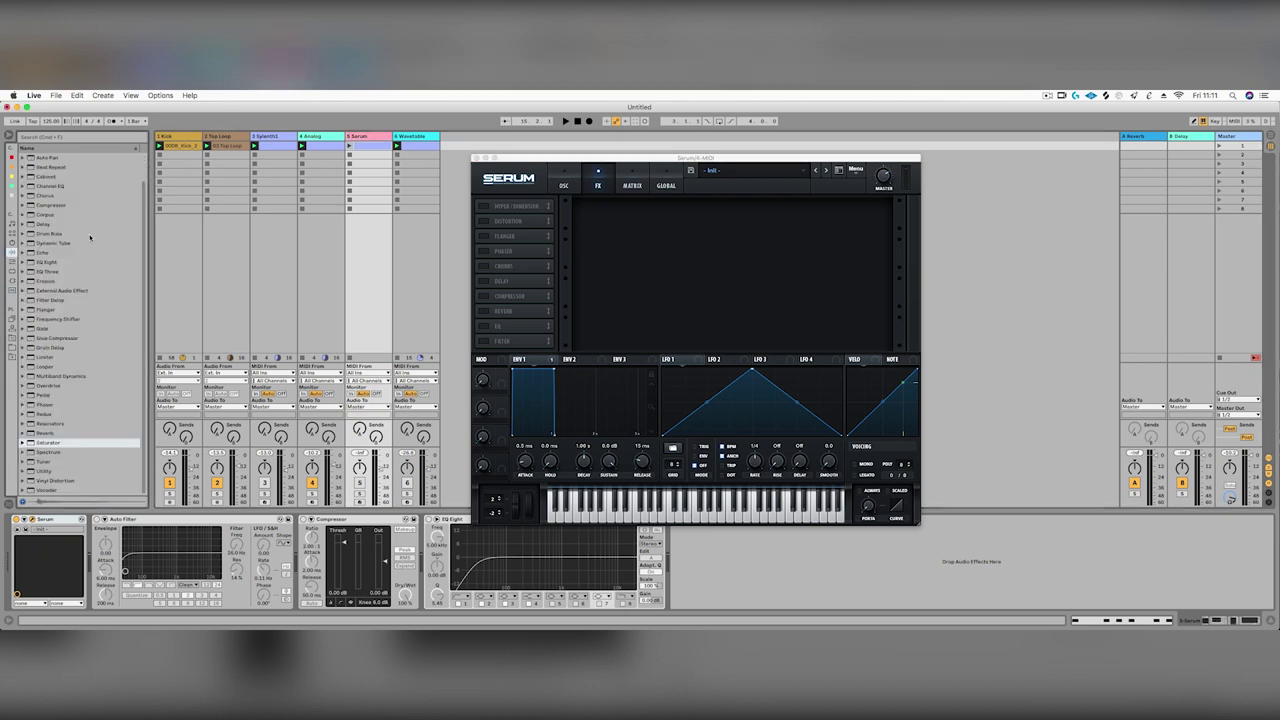
left_click(506, 219)
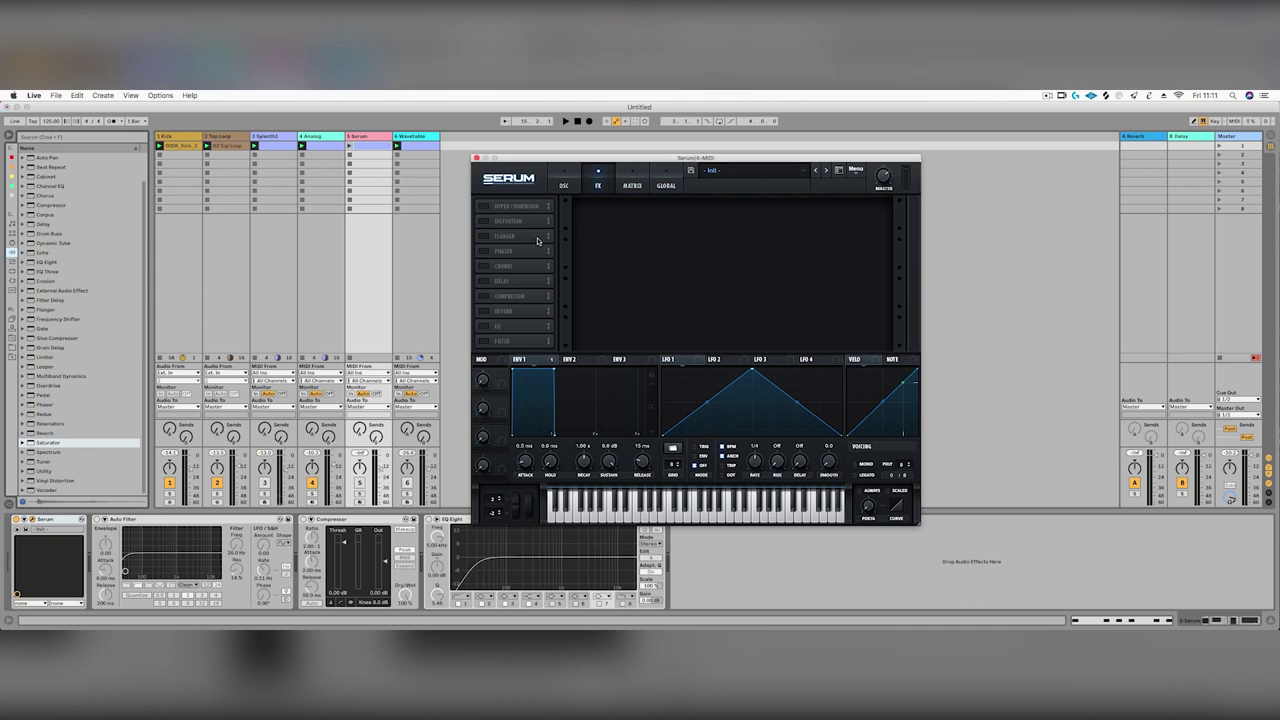
Step: Look through Live's audio effects for counterparts to Serum's, highlighting Frequency Shifter, Looper, Flanger, Chorus, Utility, Reverb and Auto Filter
left_click(60, 319)
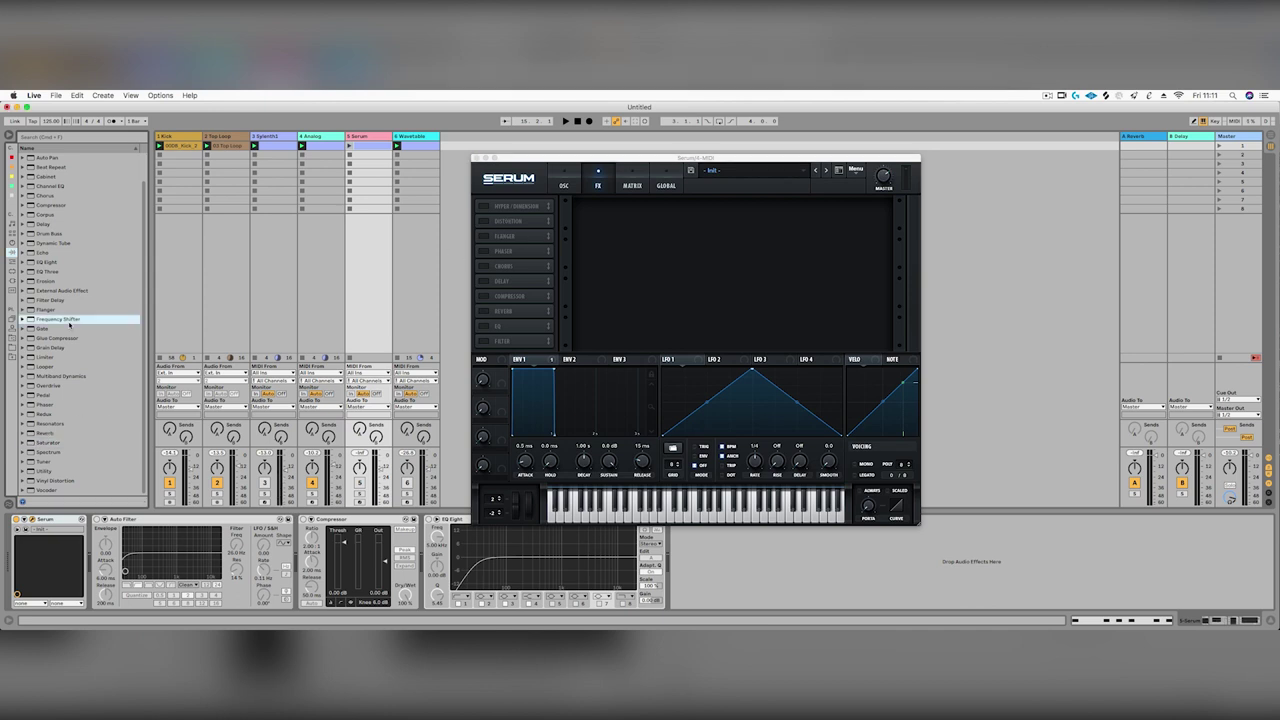
key("Down")
key("Down")
key("Down")
key("Down")
key("Down")
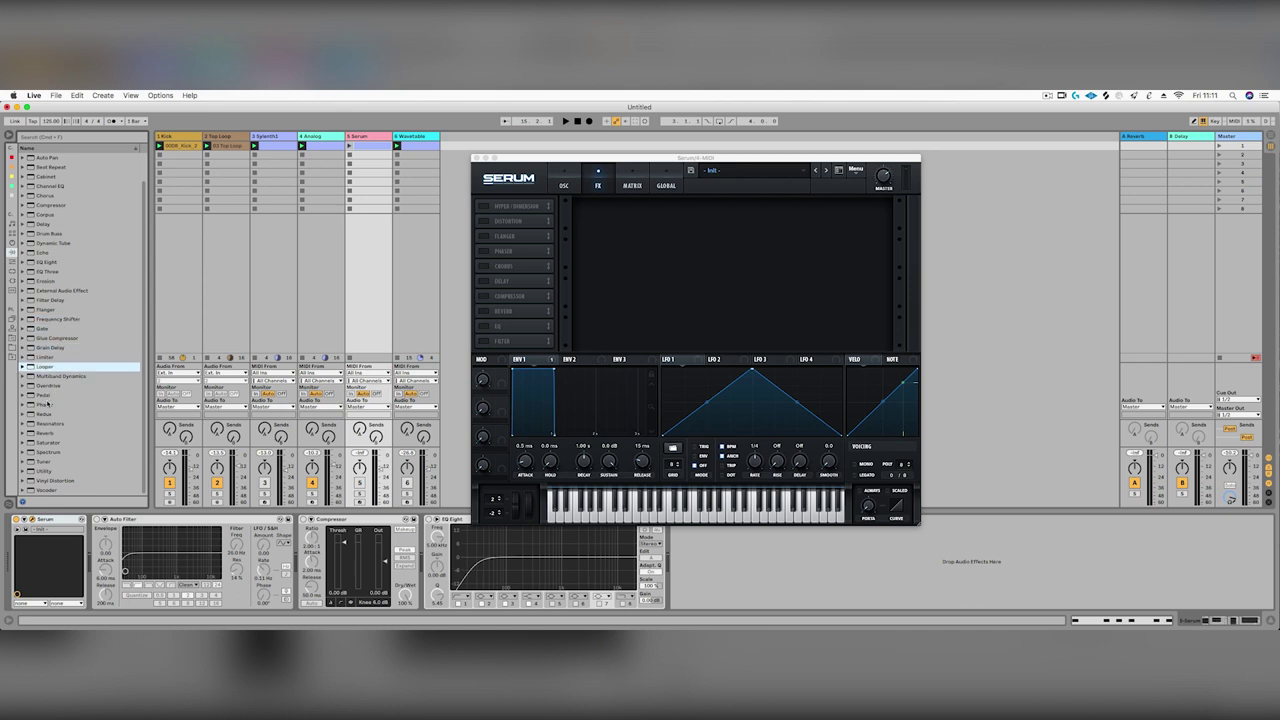
scroll(50, 417, "up", 2)
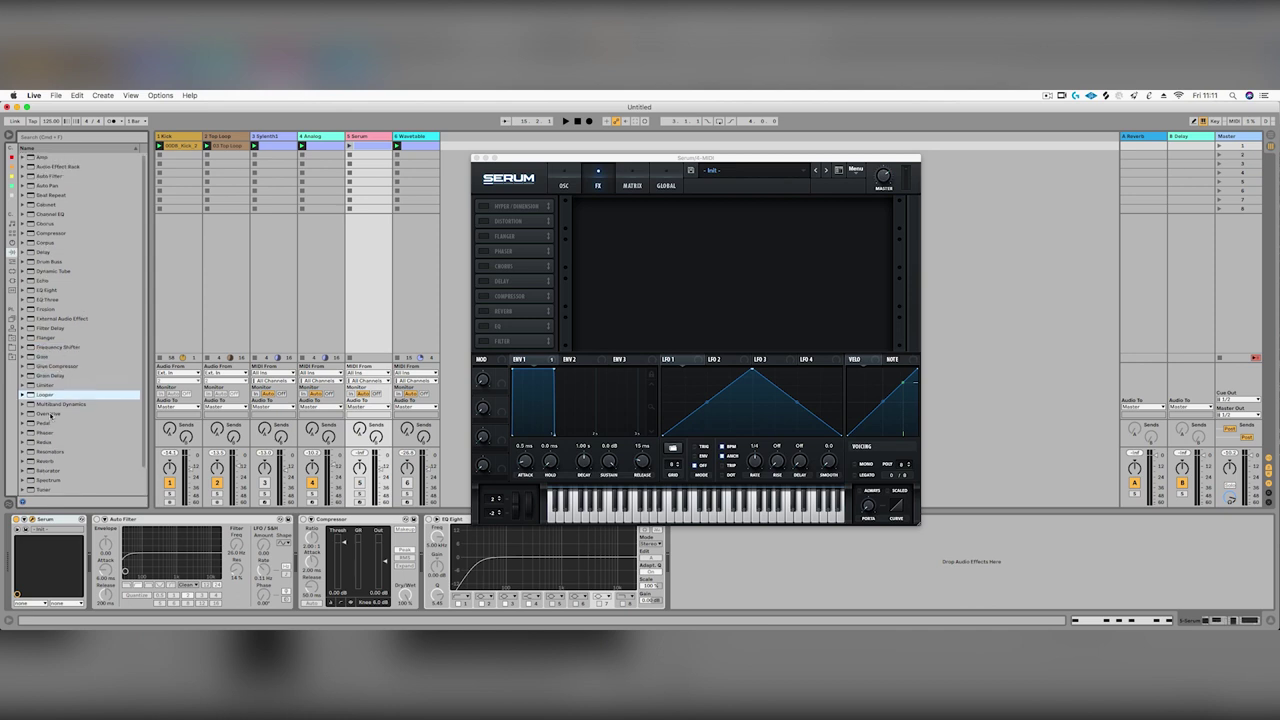
left_click(62, 338)
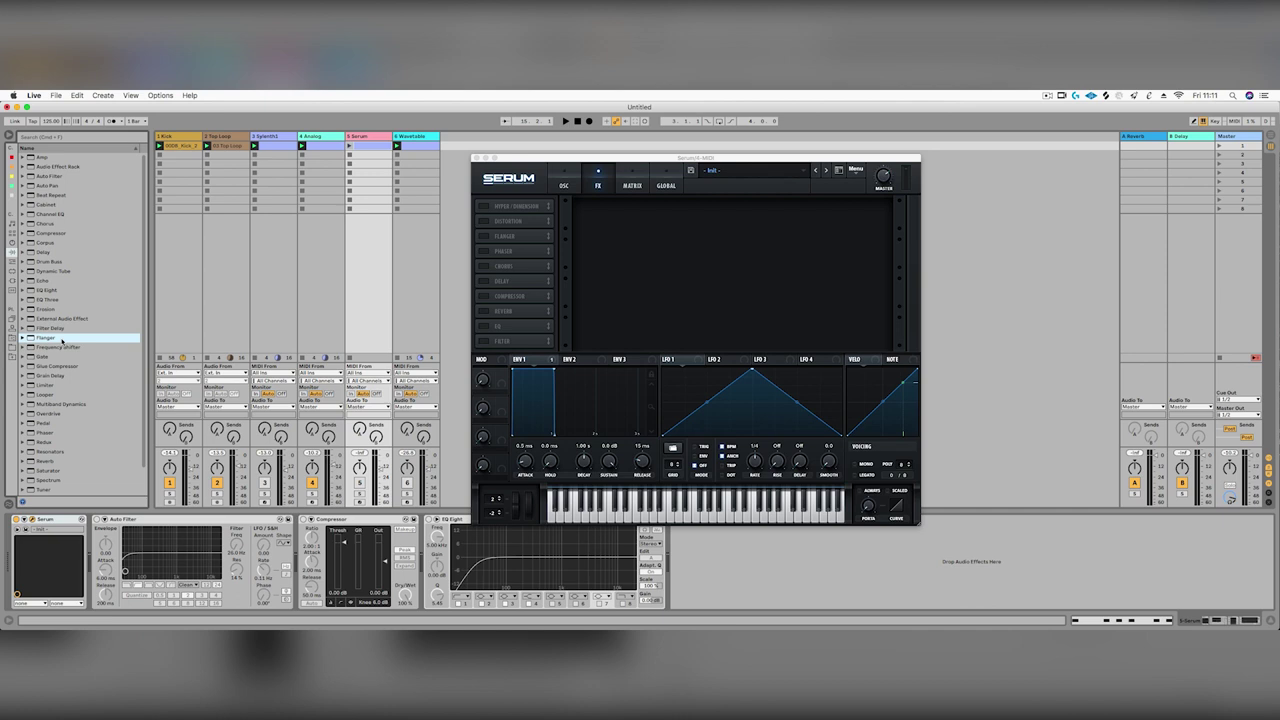
left_click(70, 224)
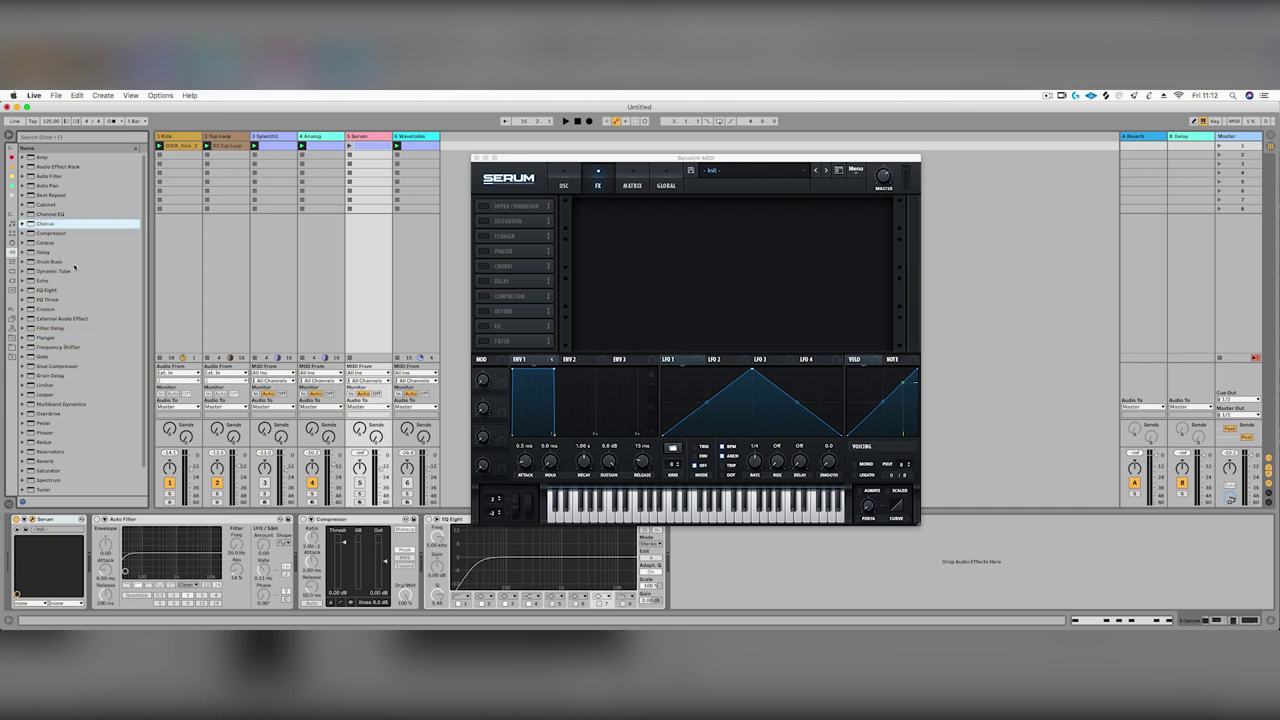
scroll(74, 451, "down", 2)
left_click(65, 479)
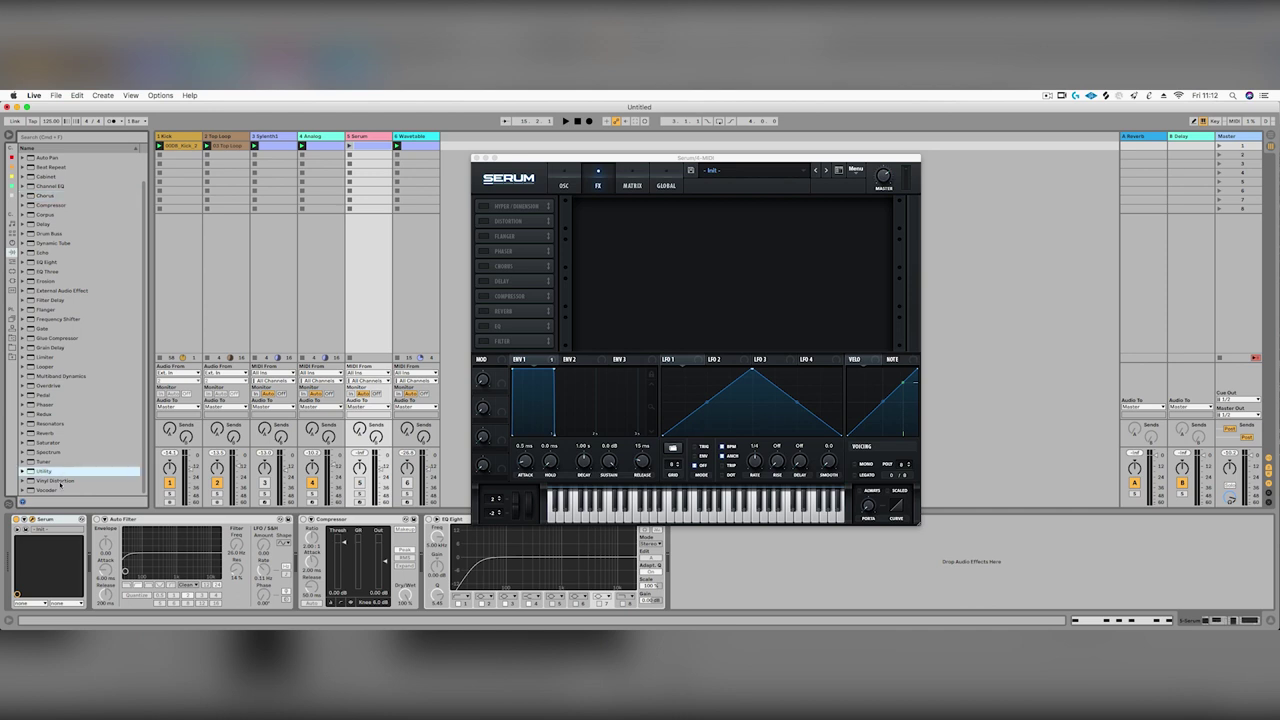
left_click(69, 433)
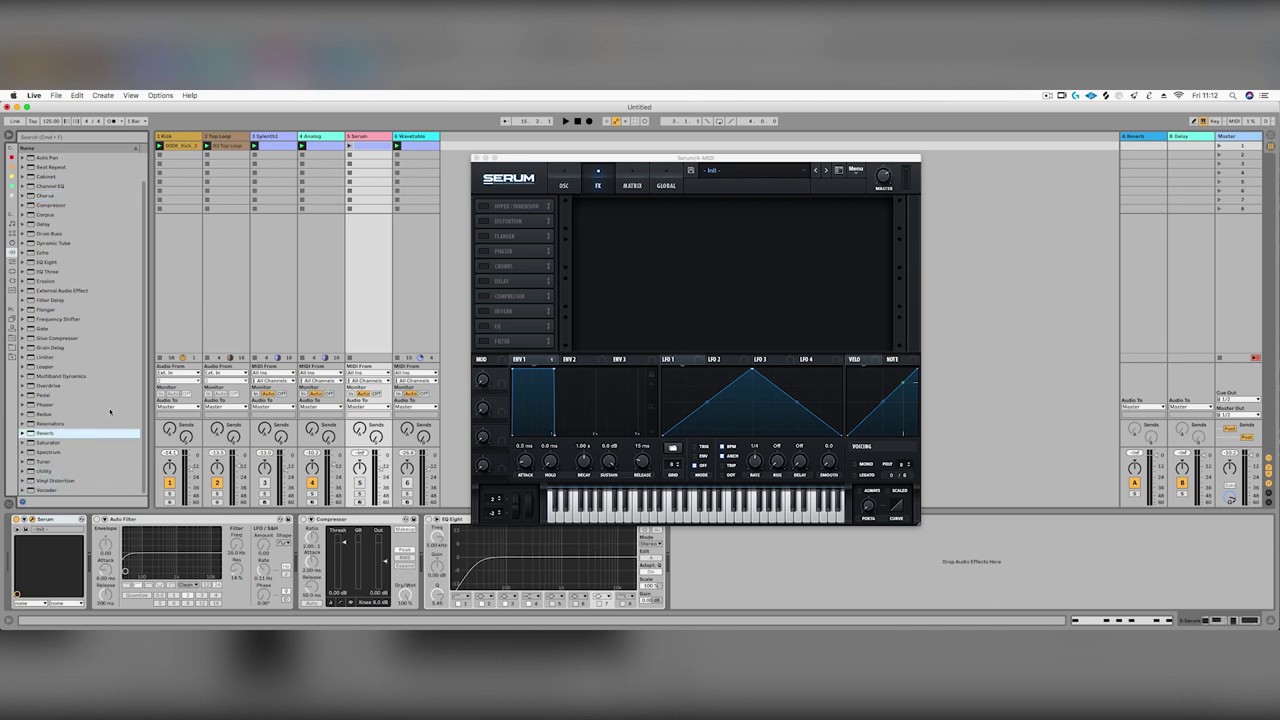
scroll(110, 412, "up", 2)
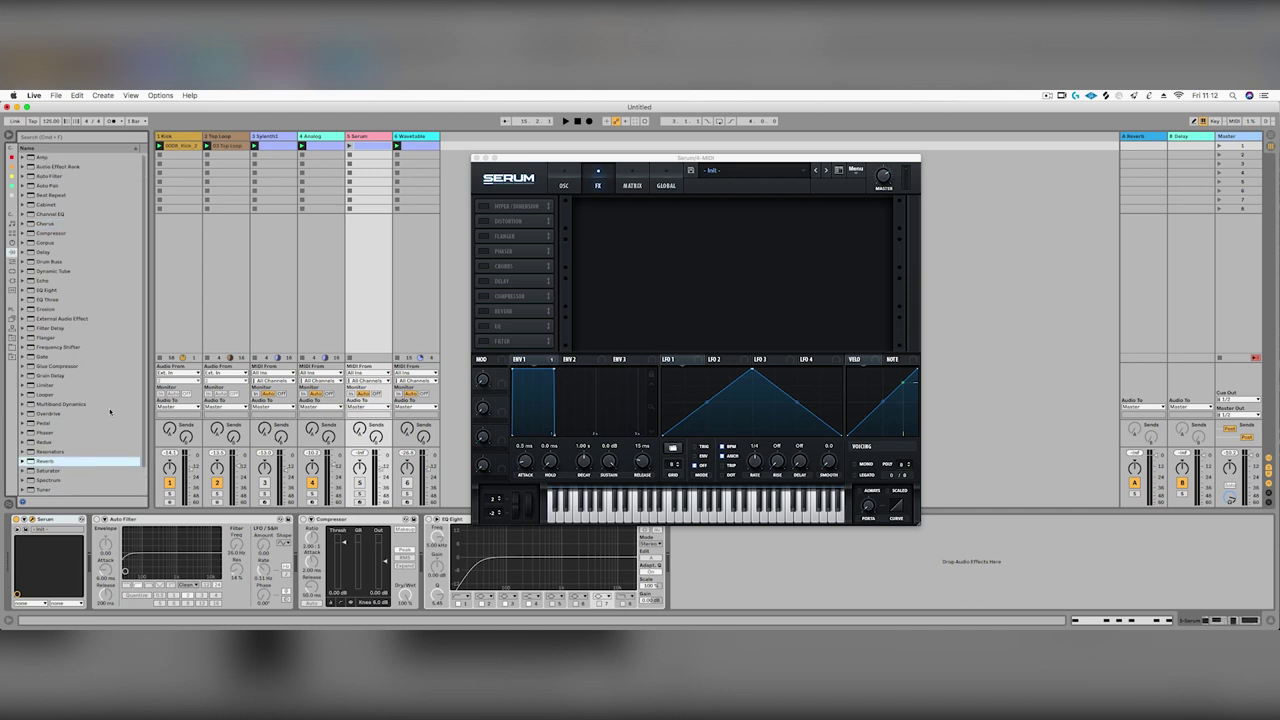
left_click(61, 177)
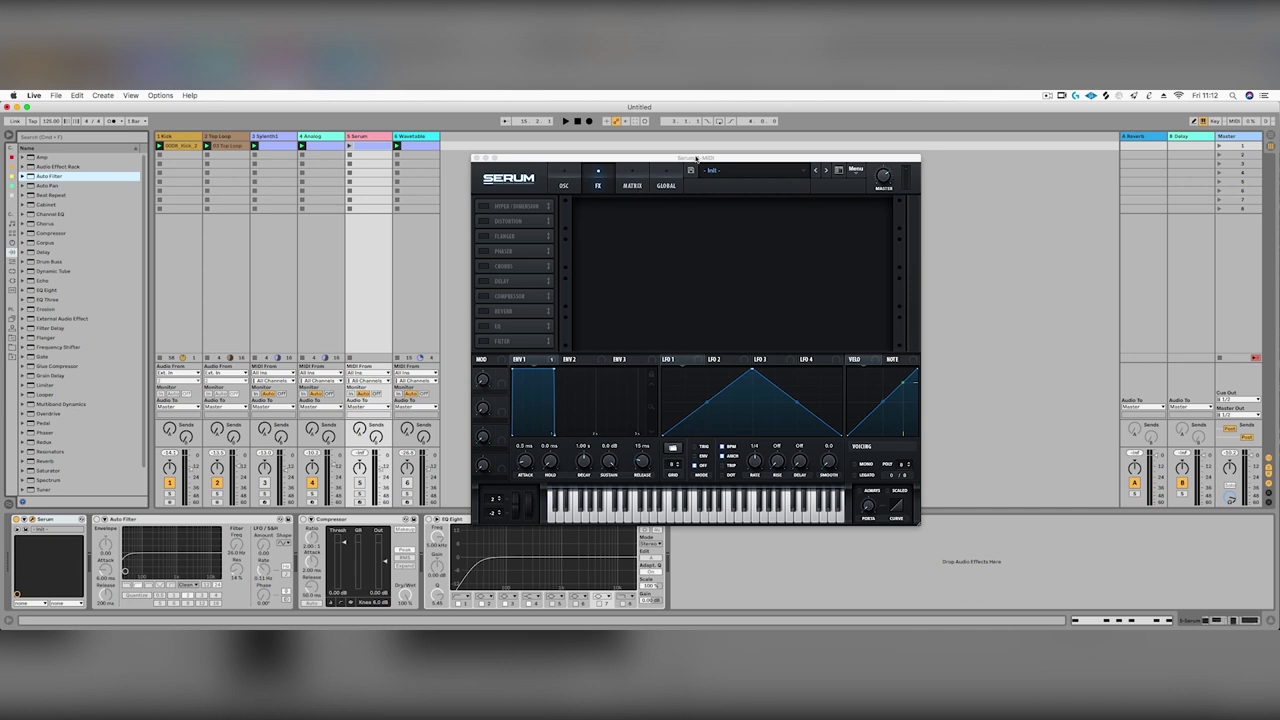
Step: Move the Serum window clear of the EQ Eight in the track's device chain
left_click_drag(695, 159, 863, 146)
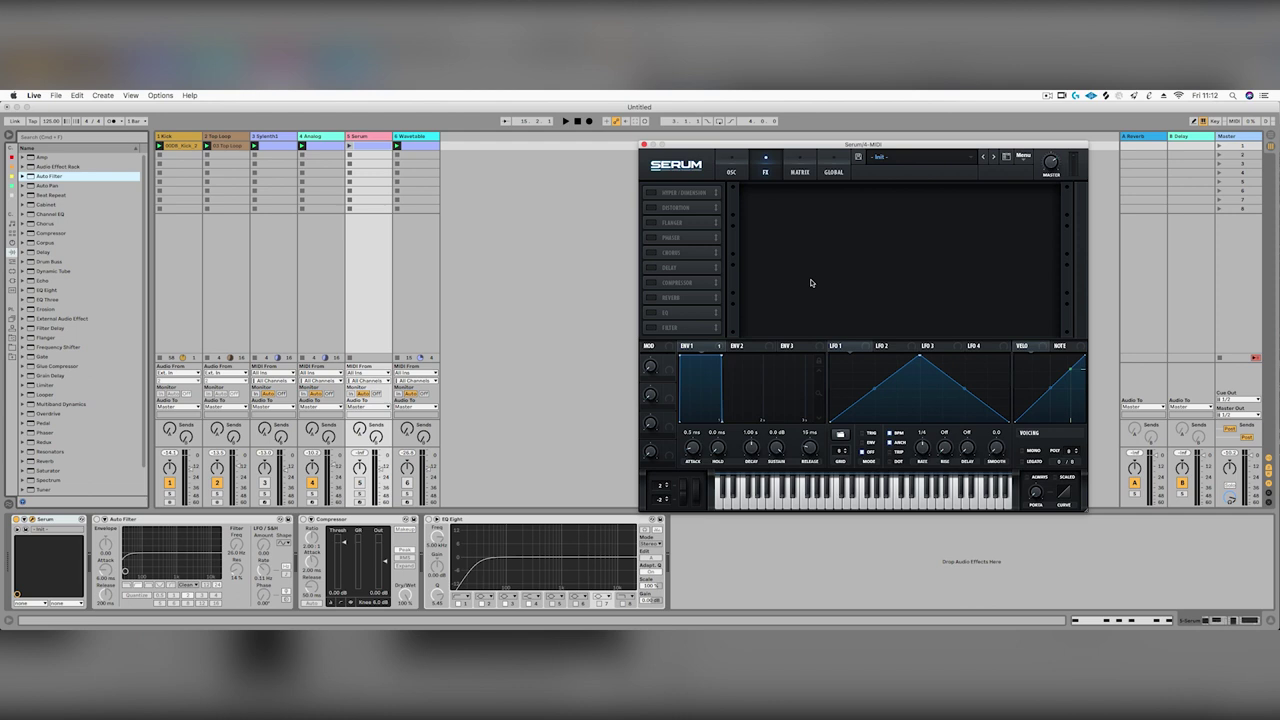
left_click_drag(838, 147, 865, 141)
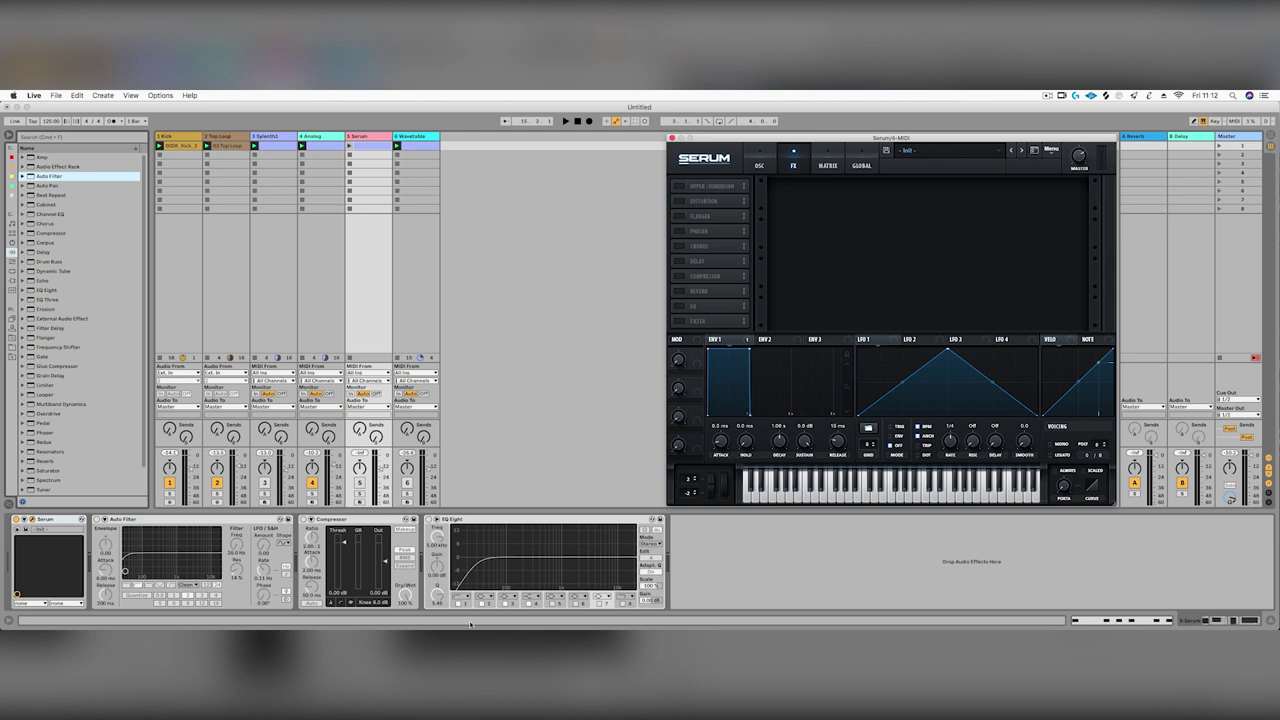
Step: Switch to Ableton's packs page in Chrome and filter the packs to Free with the Synth instrument tag
left_click(423, 609)
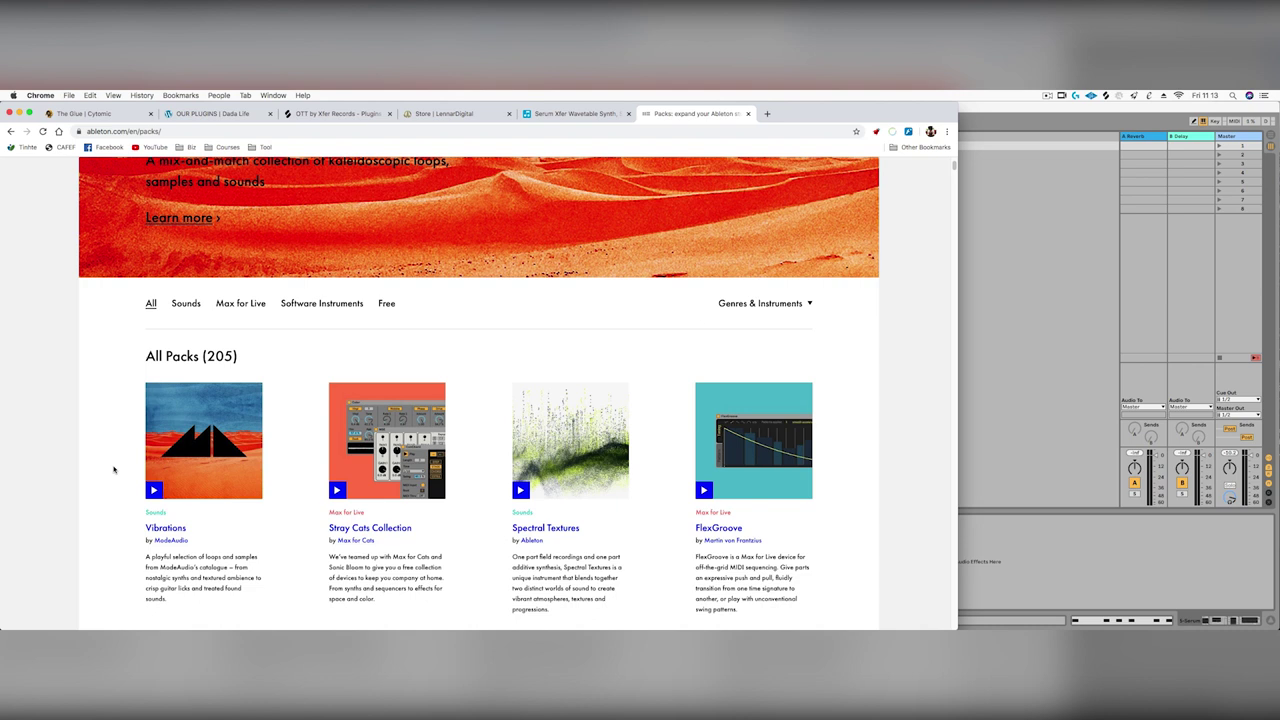
left_click(388, 304)
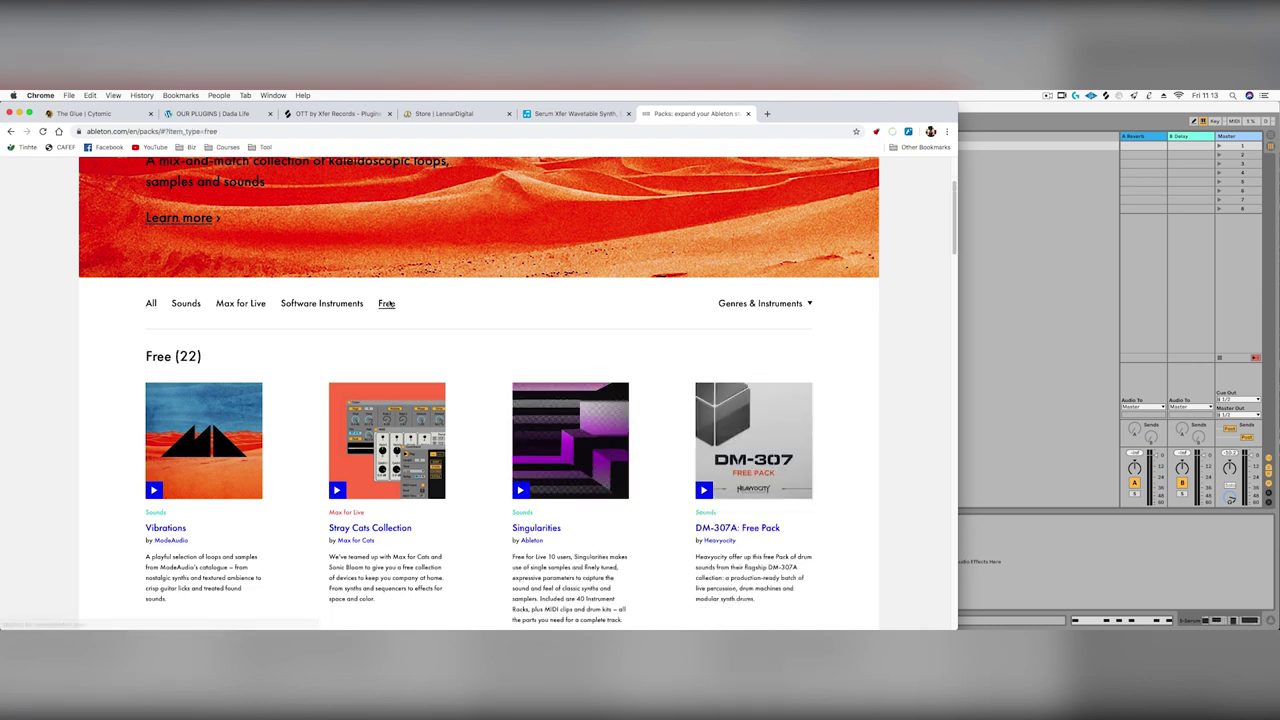
left_click(770, 305)
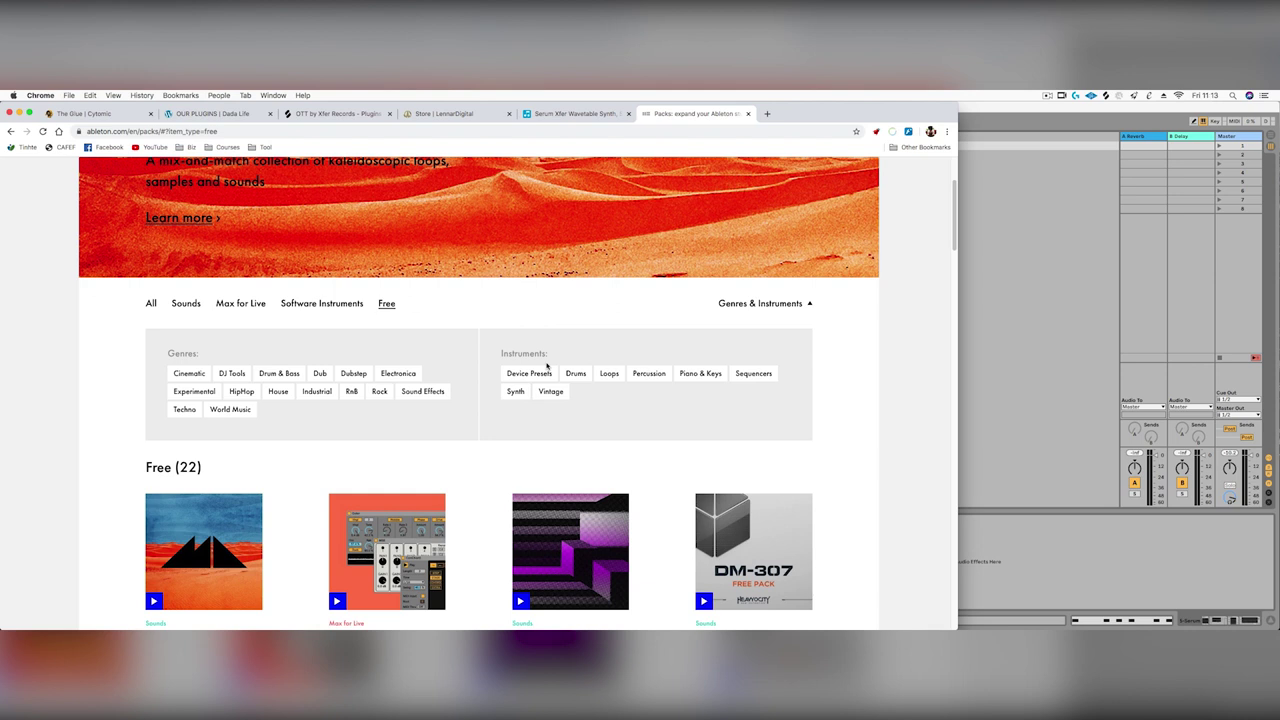
left_click(516, 392)
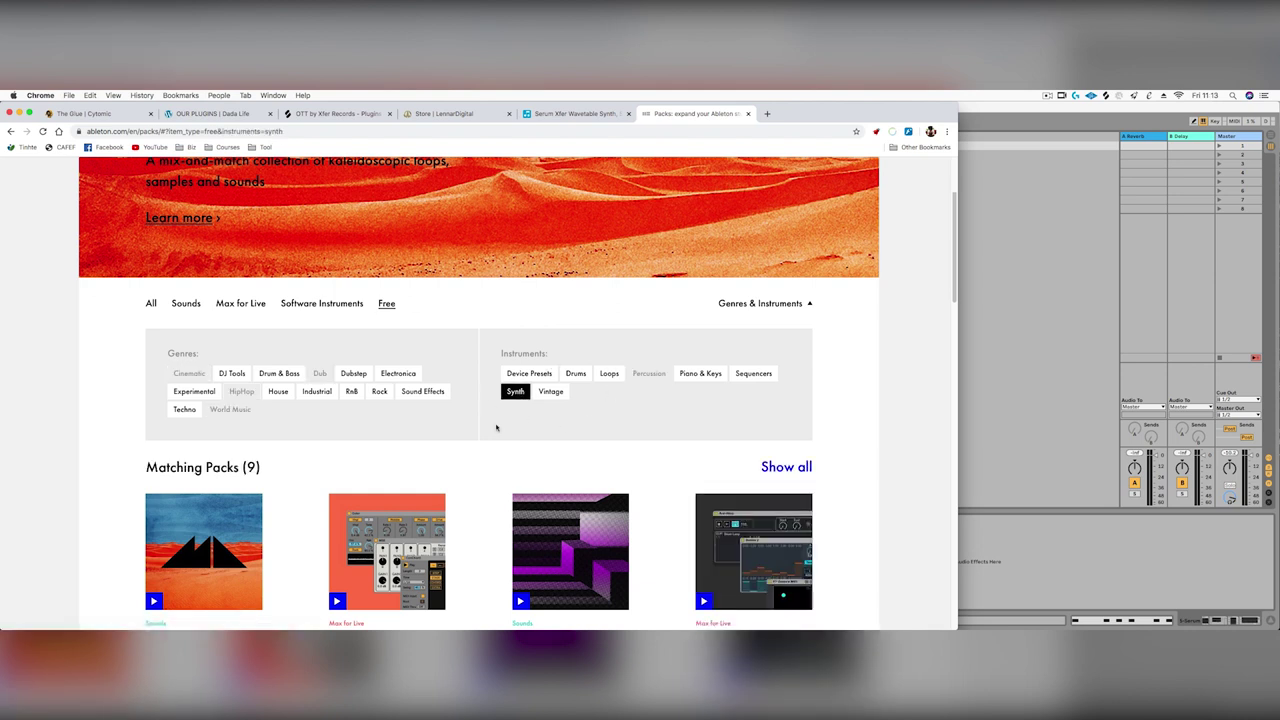
Step: Look through the free synth packs and change the instrument filter from Synth to Vintage
scroll(323, 451, "down", 2)
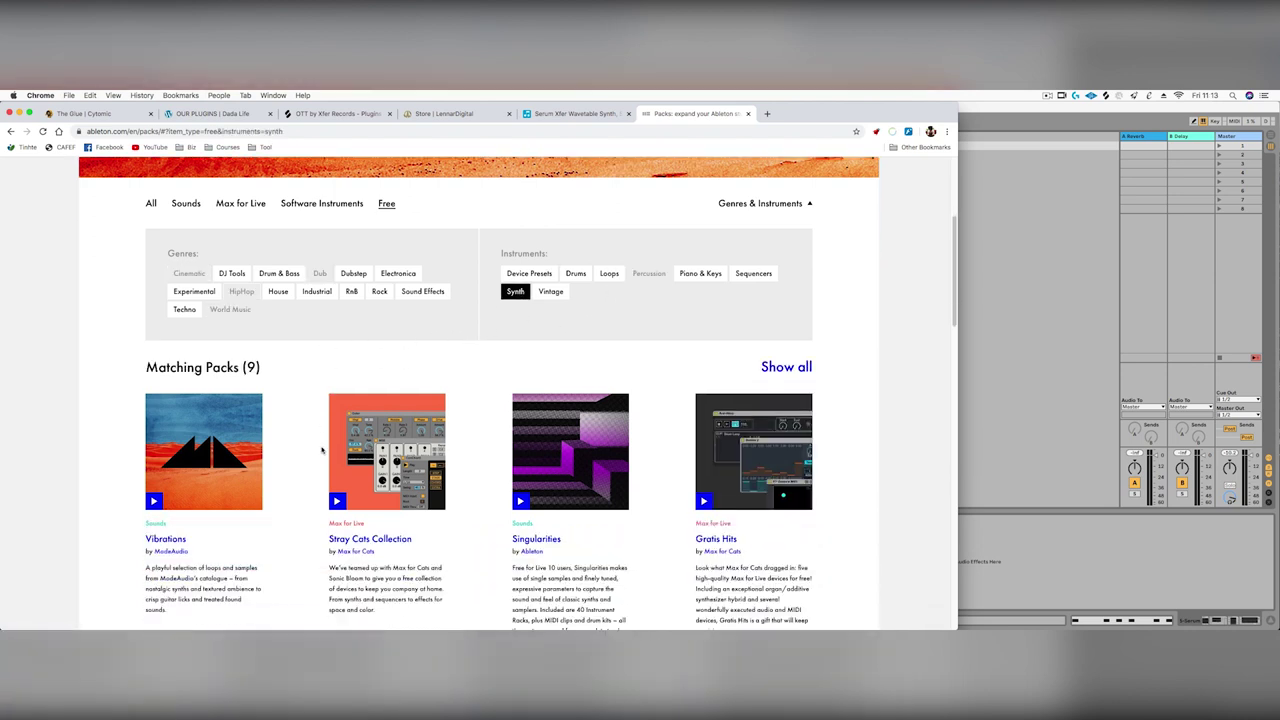
scroll(118, 445, "down", 5)
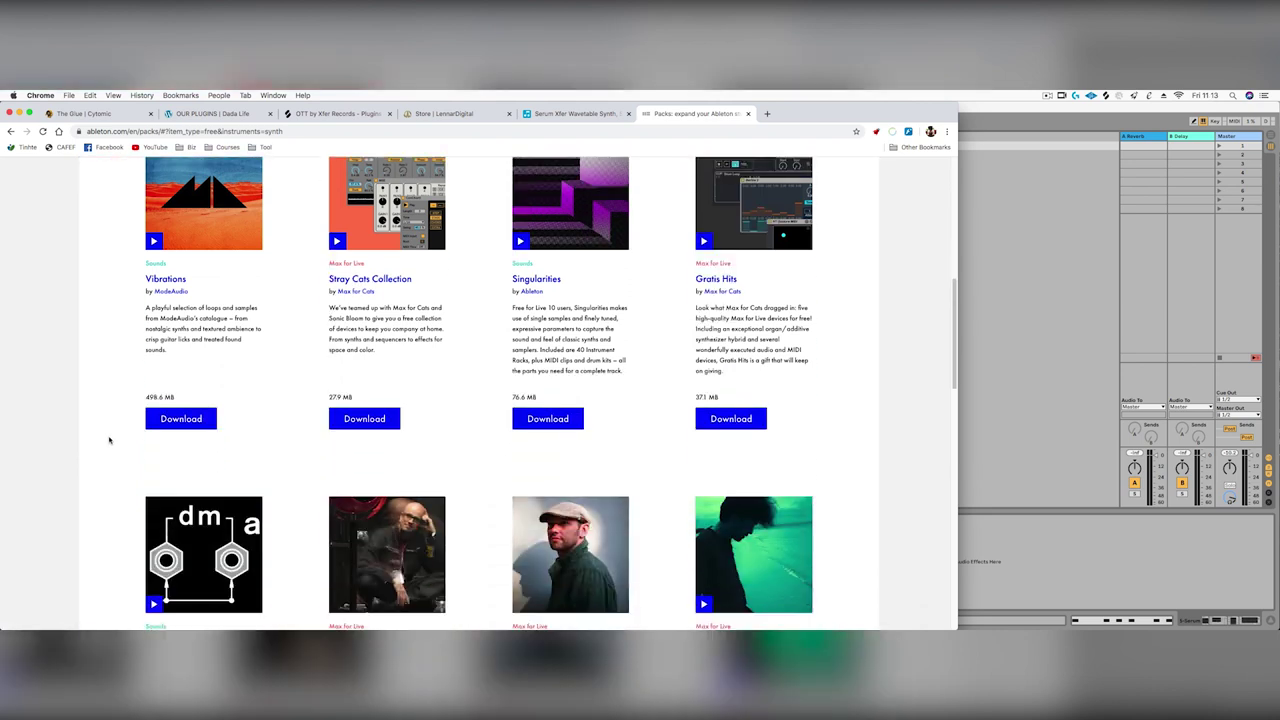
scroll(110, 440, "down", 4)
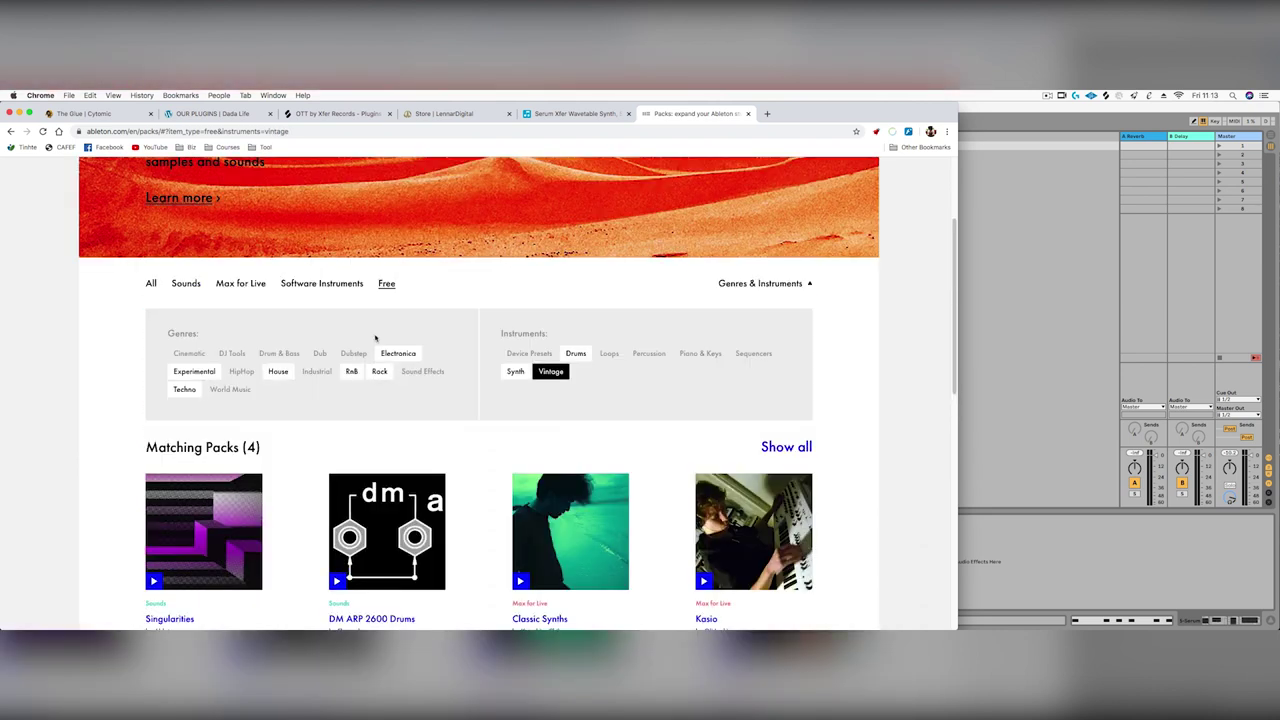
Step: Check the vintage packs under Software Instruments and under Sounds, browsing the Sounds list down to Synthi AKS
left_click(316, 286)
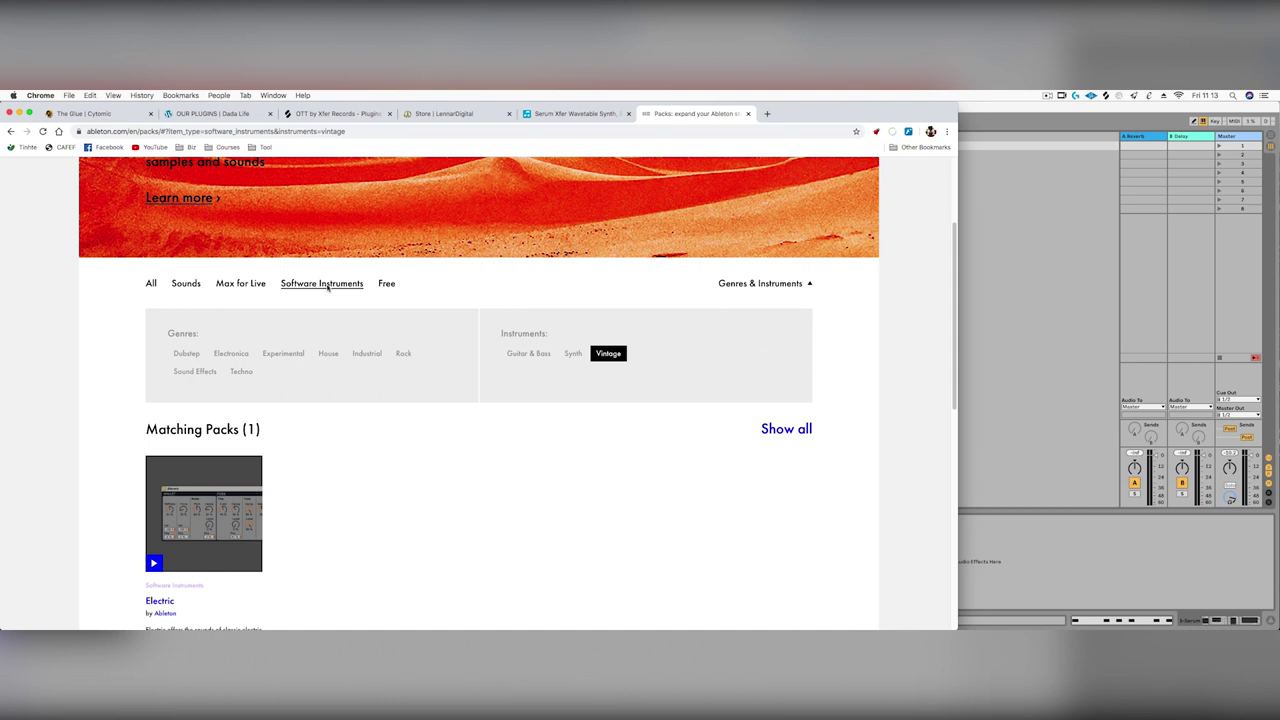
left_click(185, 285)
scroll(132, 388, "down", 4)
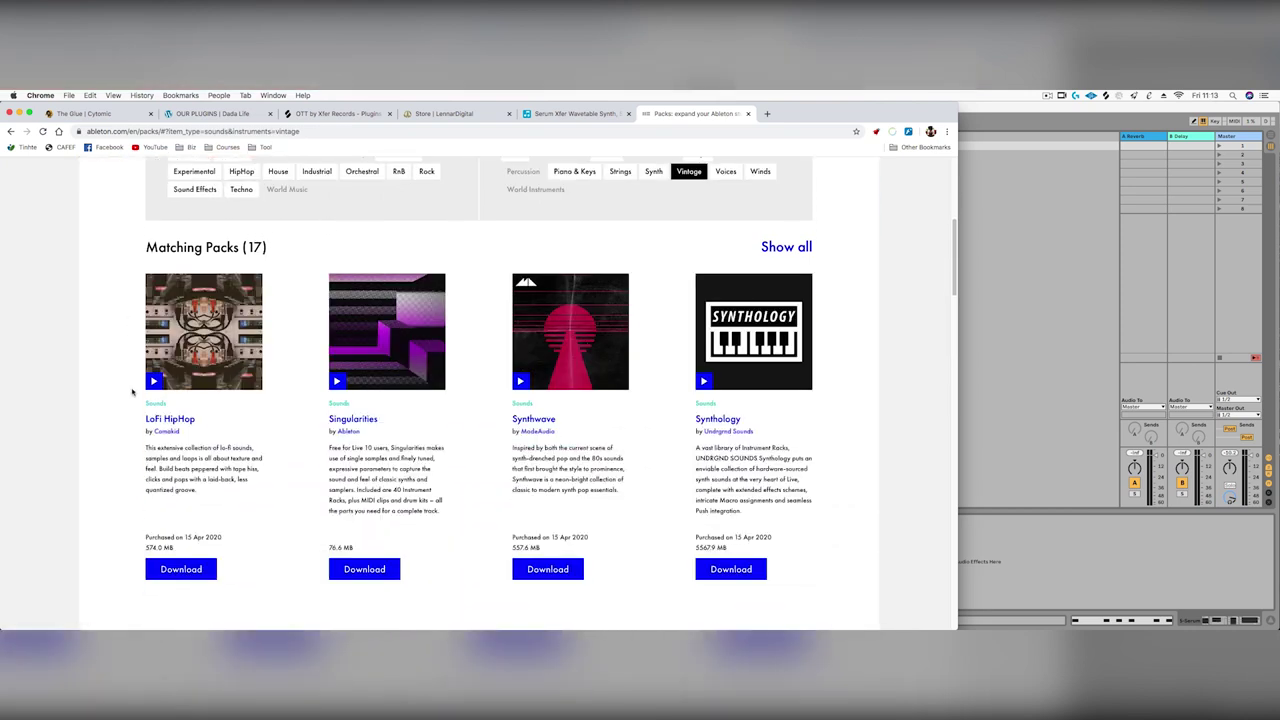
scroll(132, 392, "down", 10)
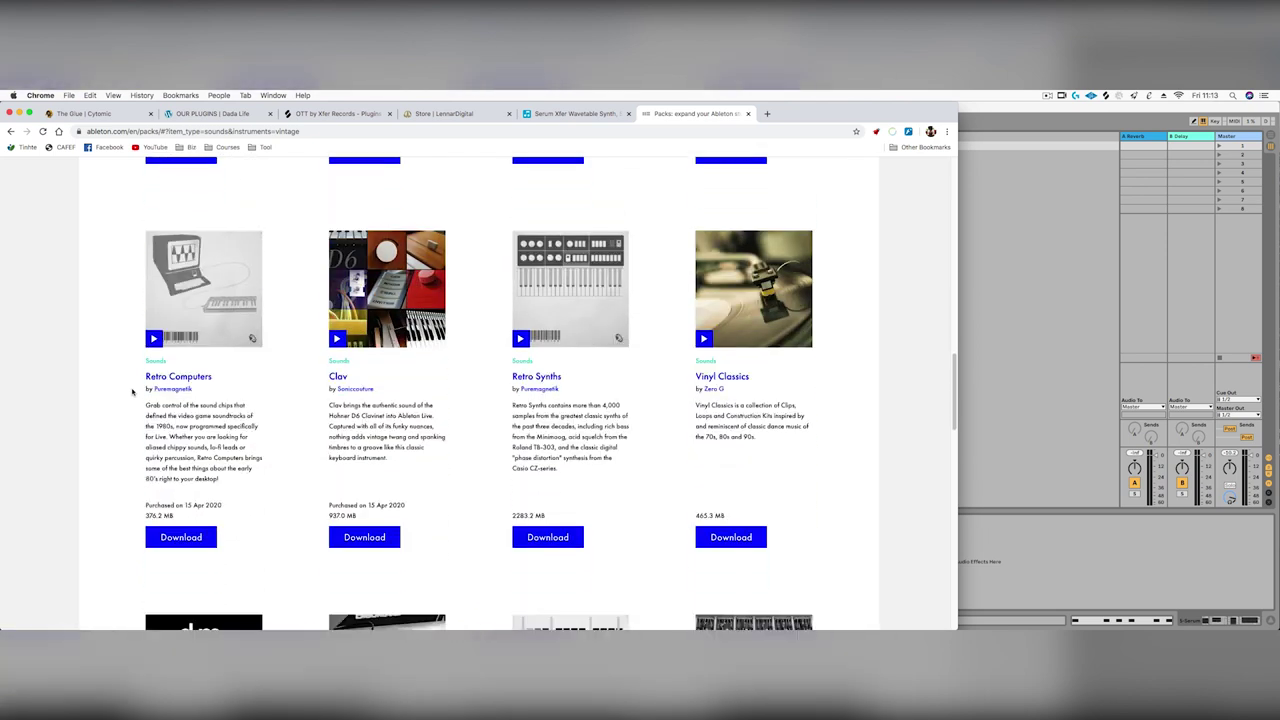
scroll(132, 392, "down", 8)
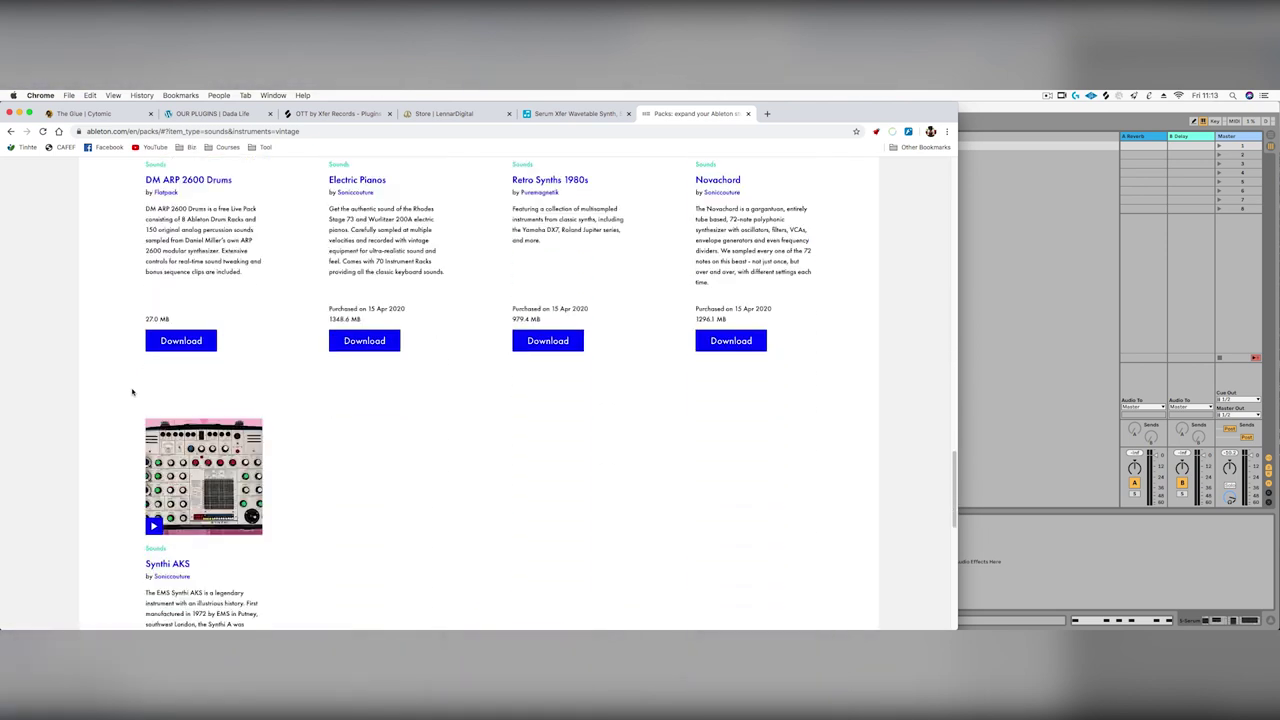
Step: Review the vintage Sounds packs again, including LoFi HipHop, Singularities, Synthwave and Synthology, and return to Ableton Live
scroll(132, 392, "up", 7)
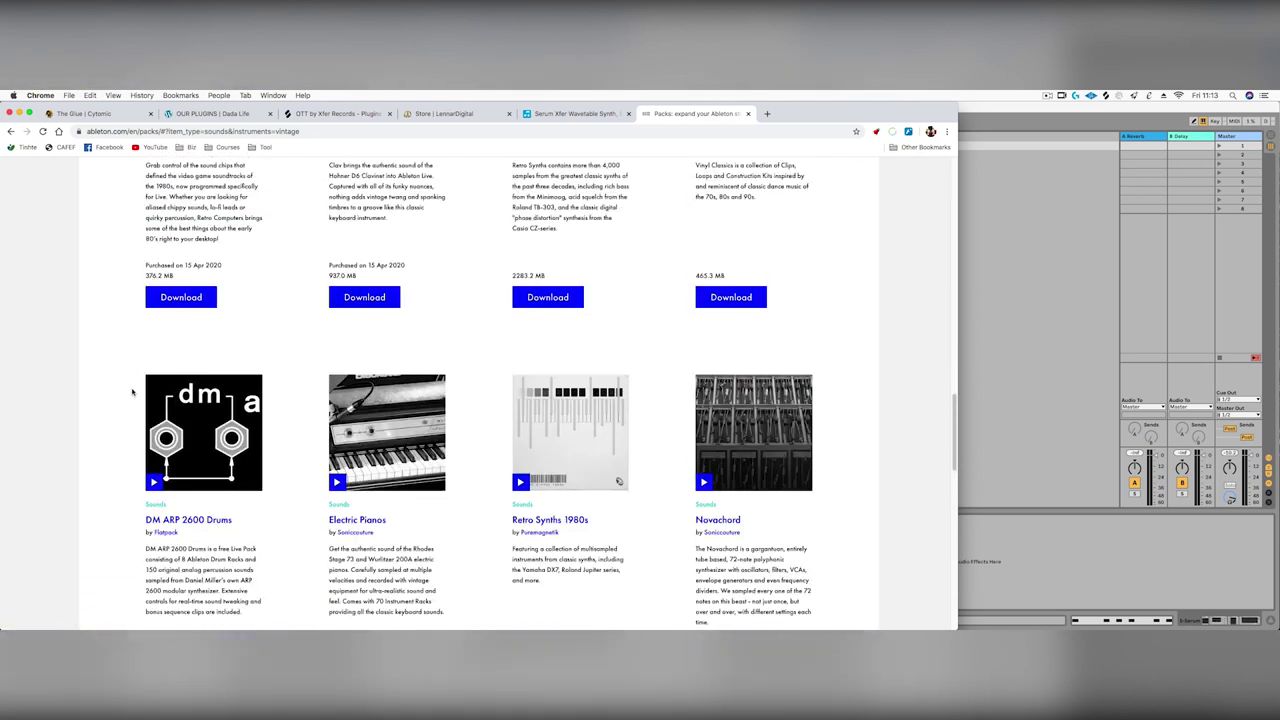
scroll(132, 392, "up", 12)
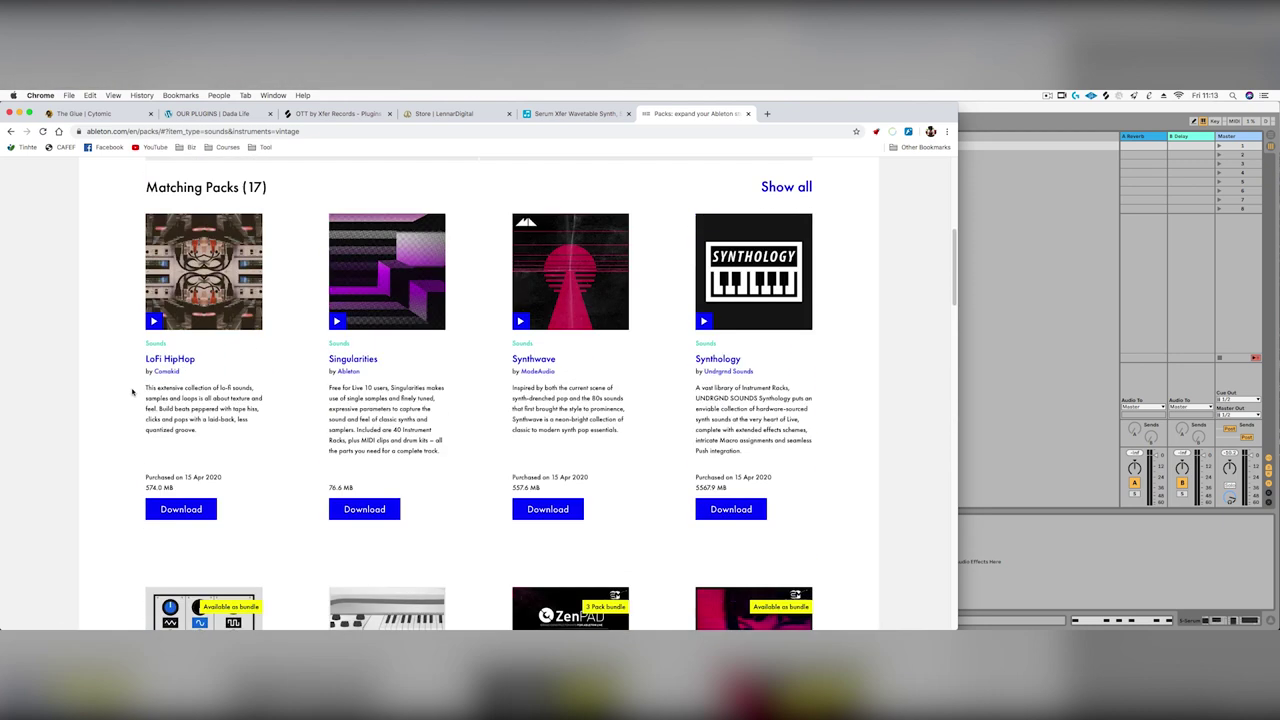
scroll(132, 392, "down", 3)
scroll(63, 354, "up", 6)
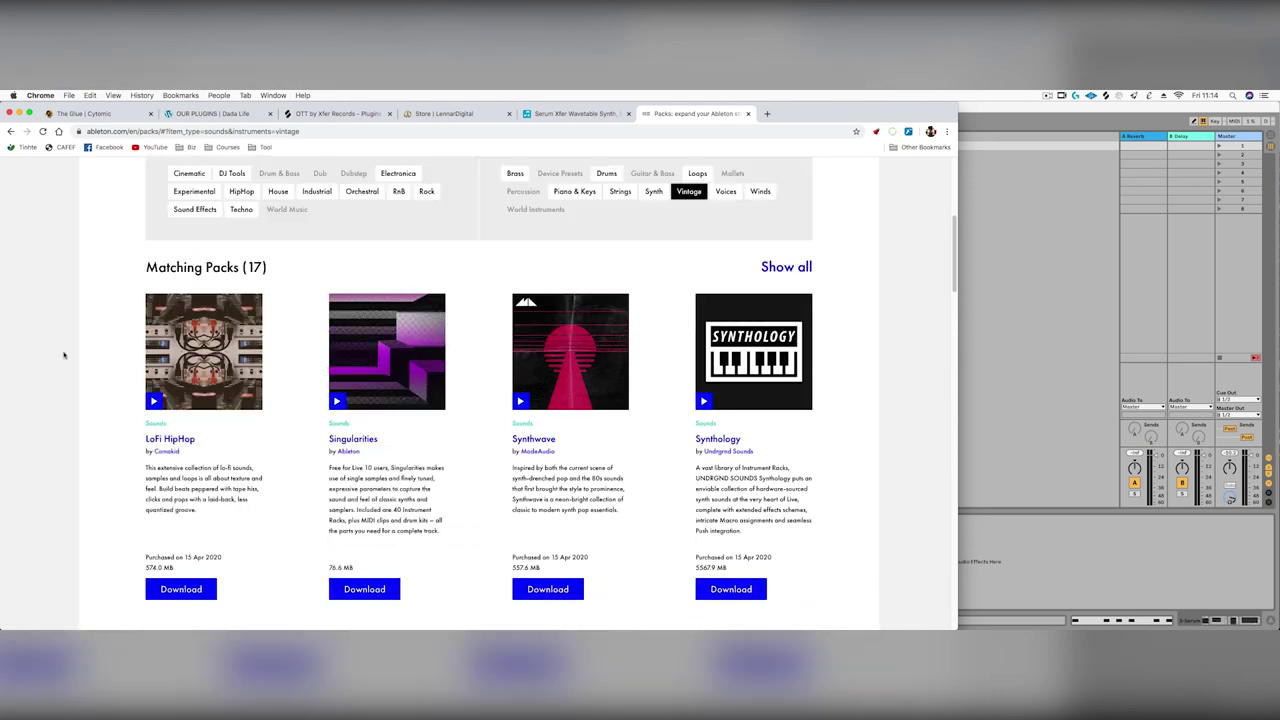
scroll(63, 354, "up", 3)
scroll(63, 354, "down", 1)
scroll(63, 354, "up", 1)
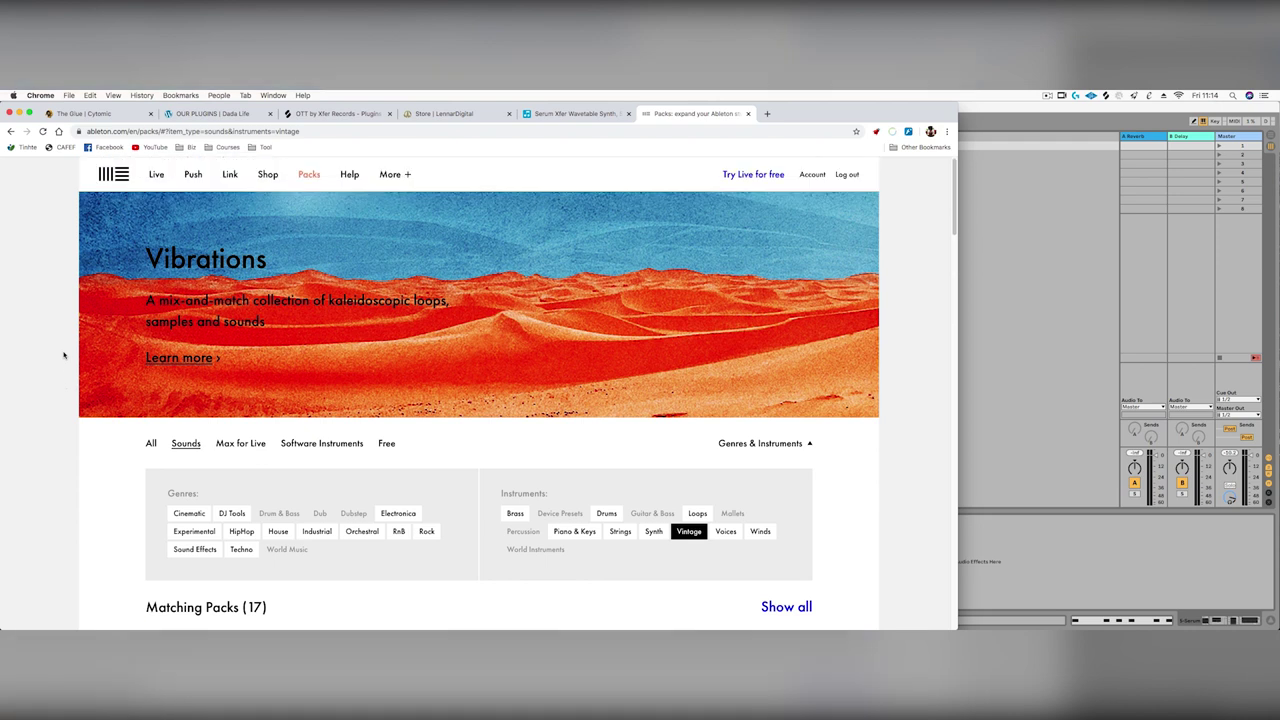
scroll(63, 354, "down", 4)
scroll(63, 354, "down", 2)
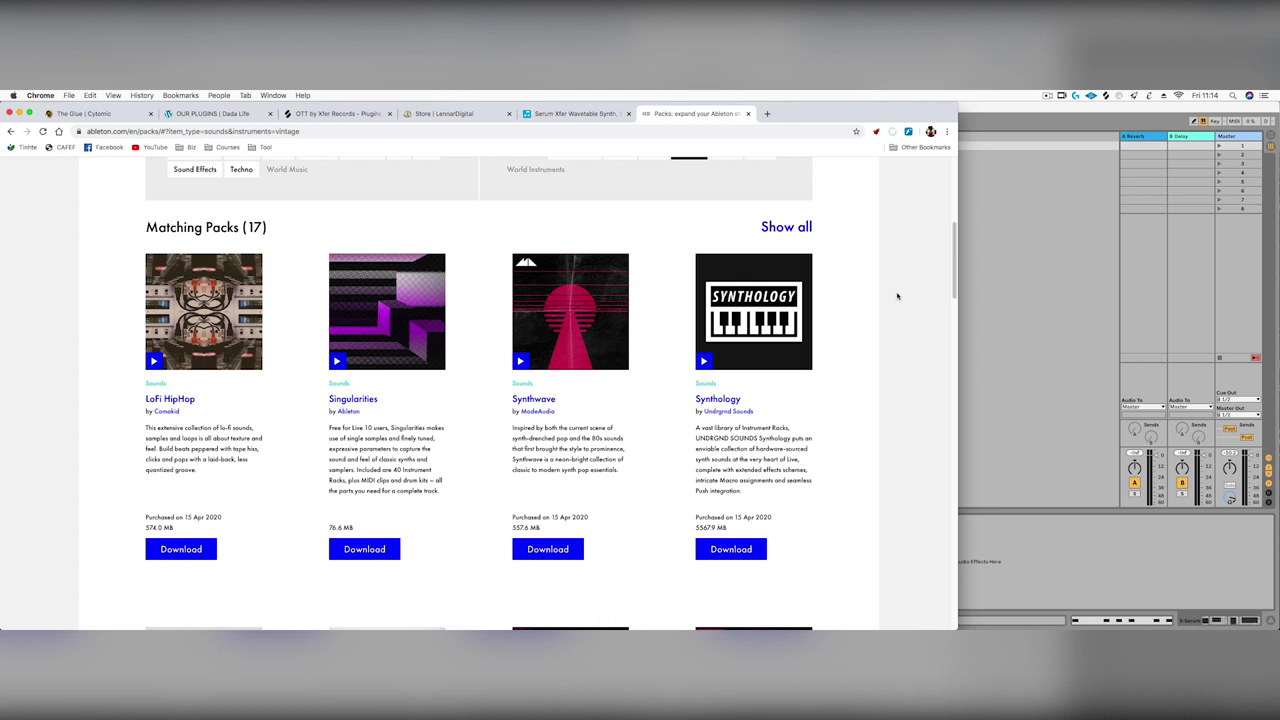
key("super+Tab")
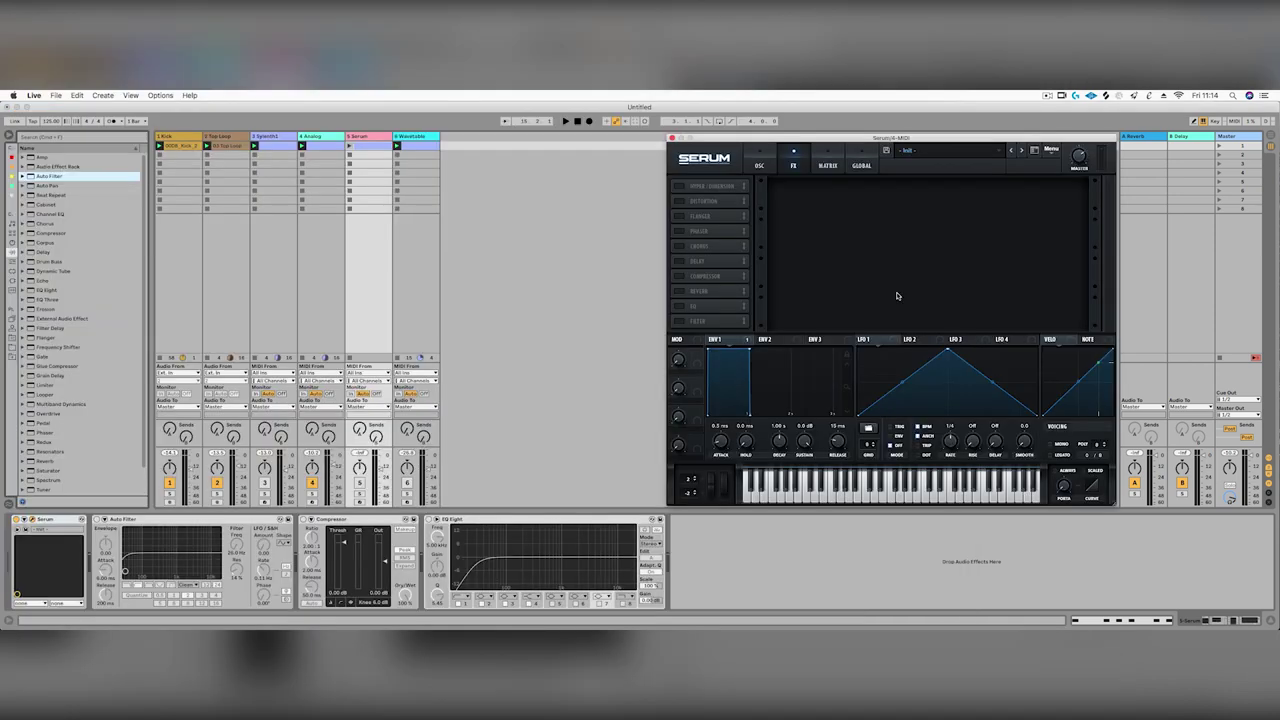